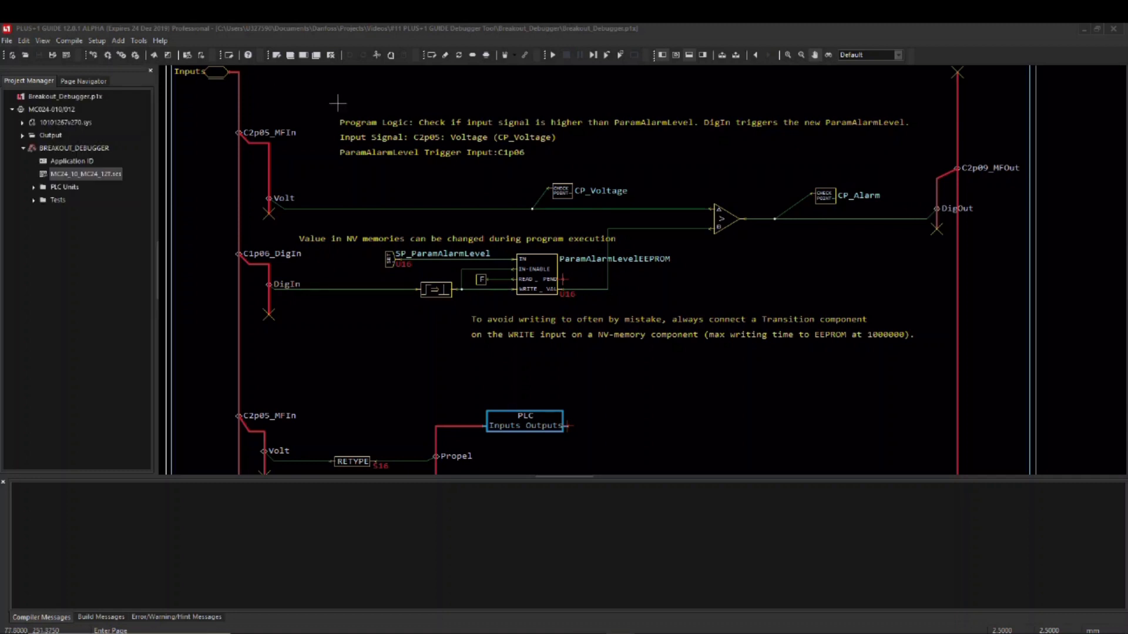
Adjust the diagram view and start debugging the application.
click(680, 253)
drag(680, 253, 661, 256)
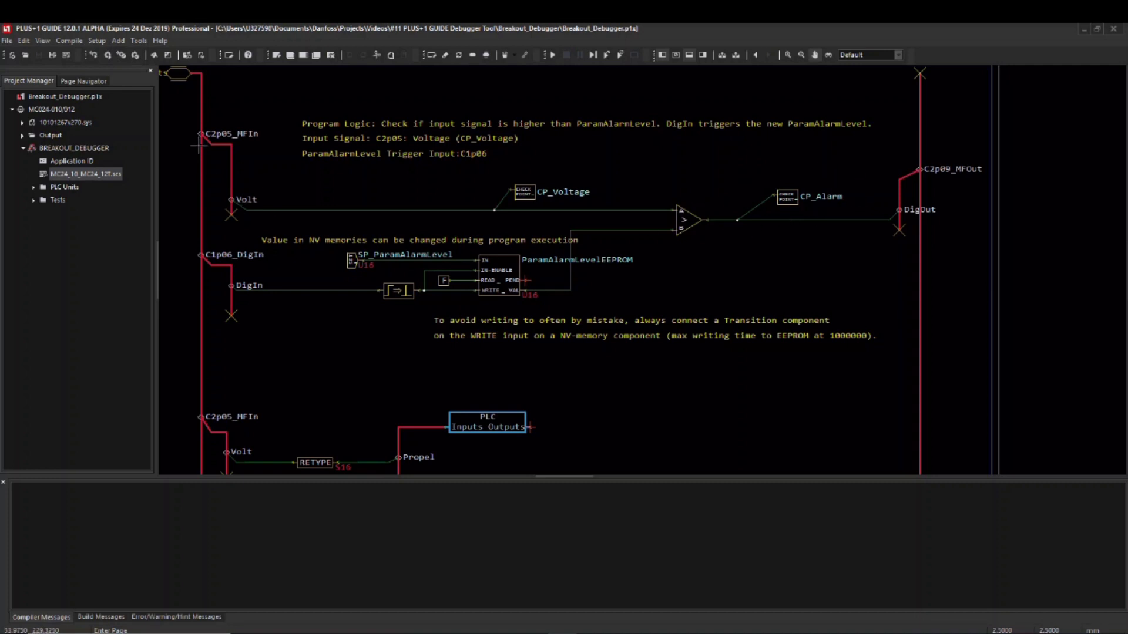
scroll(201, 147, up, 1)
scroll(202, 147, up, 1)
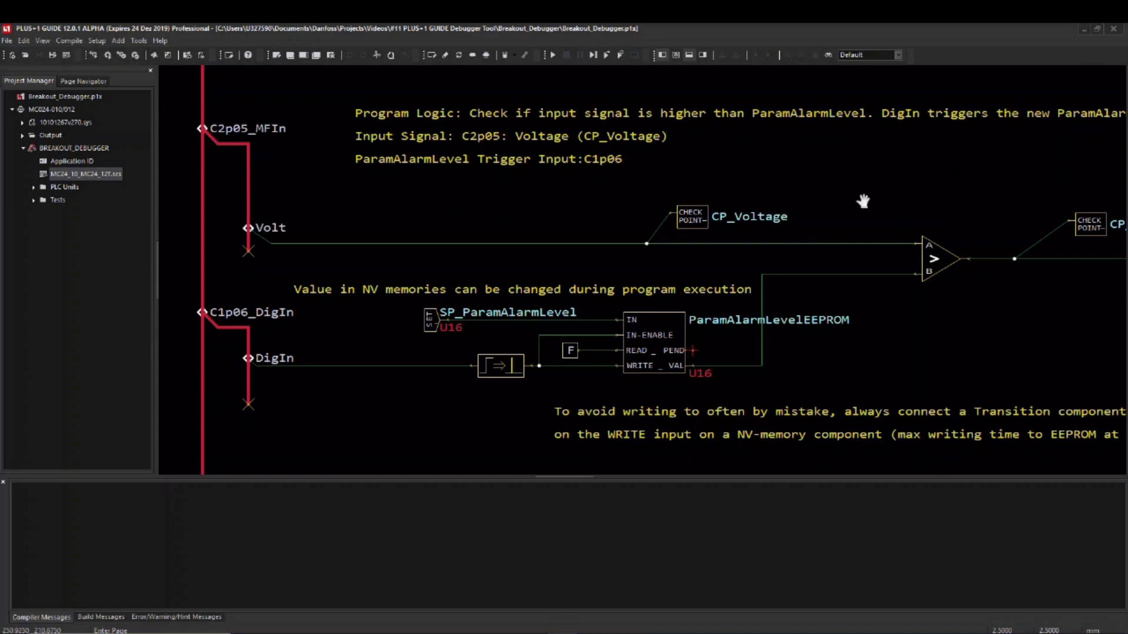
scroll(829, 202, down, 1)
scroll(829, 201, right, 2)
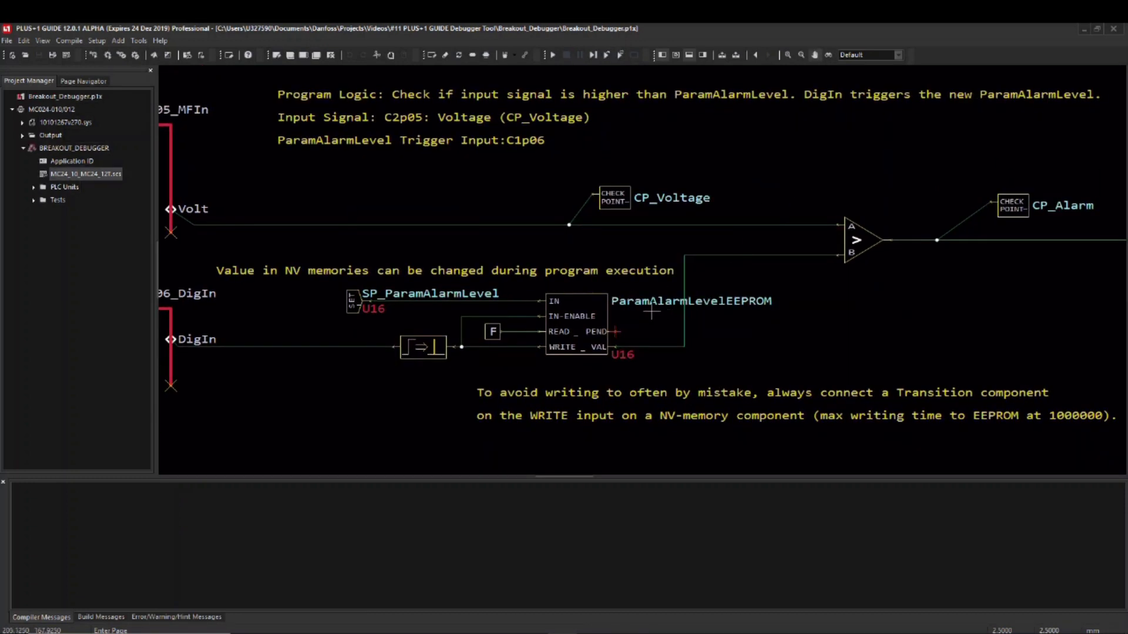
drag(358, 370, 446, 367)
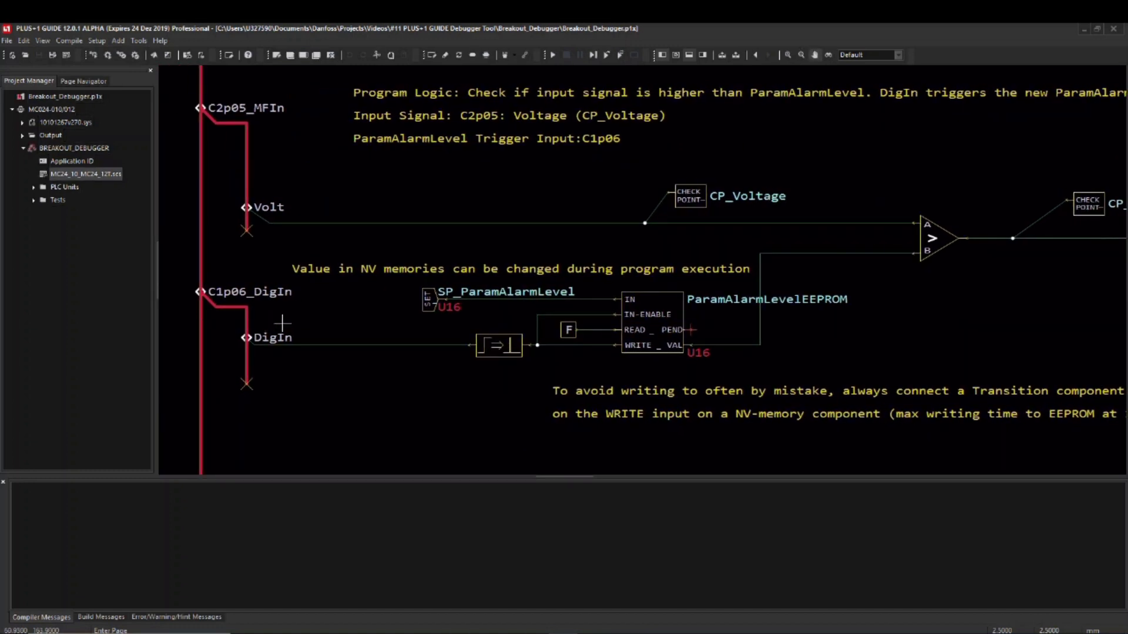
scroll(645, 269, down, 2)
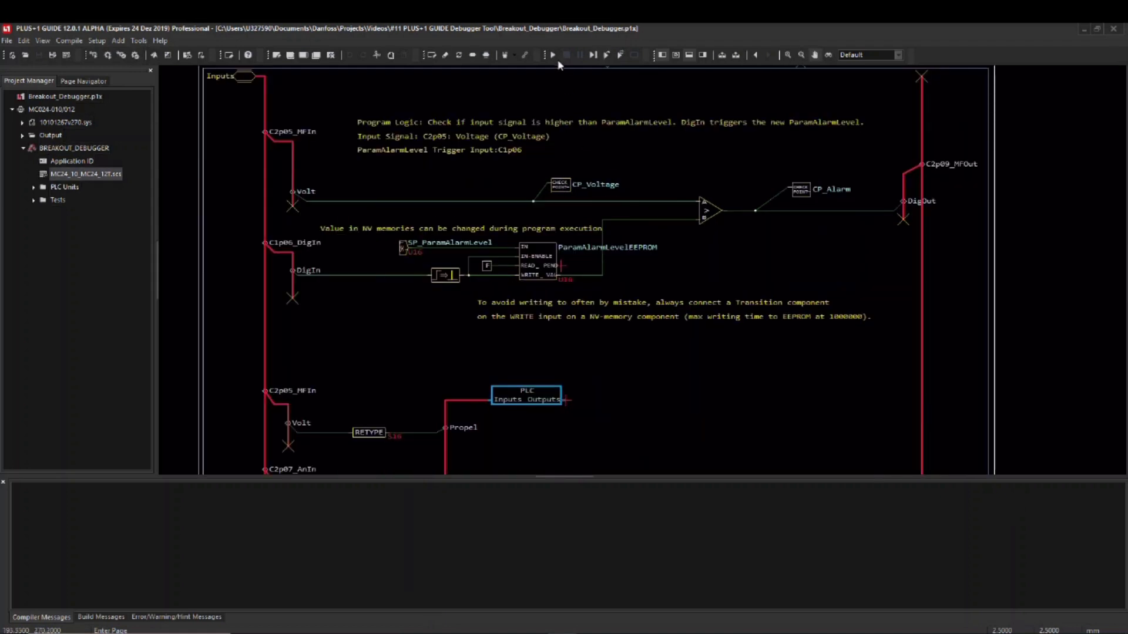
click(553, 54)
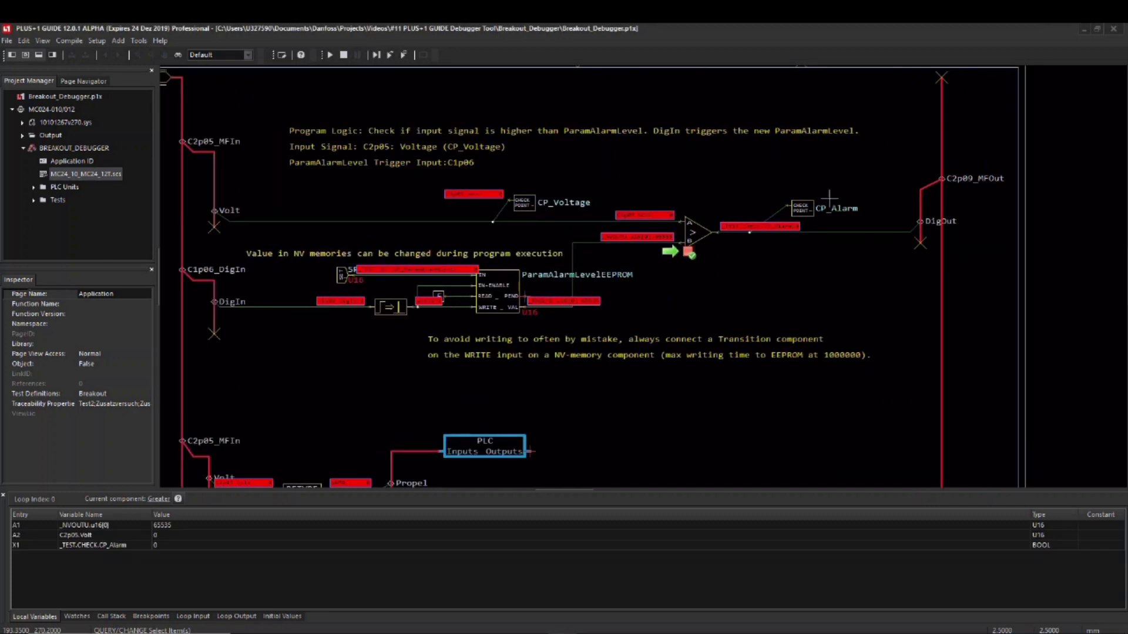
Deactivate the Greater breakpoint, then run and stop the program.
click(151, 616)
click(33, 525)
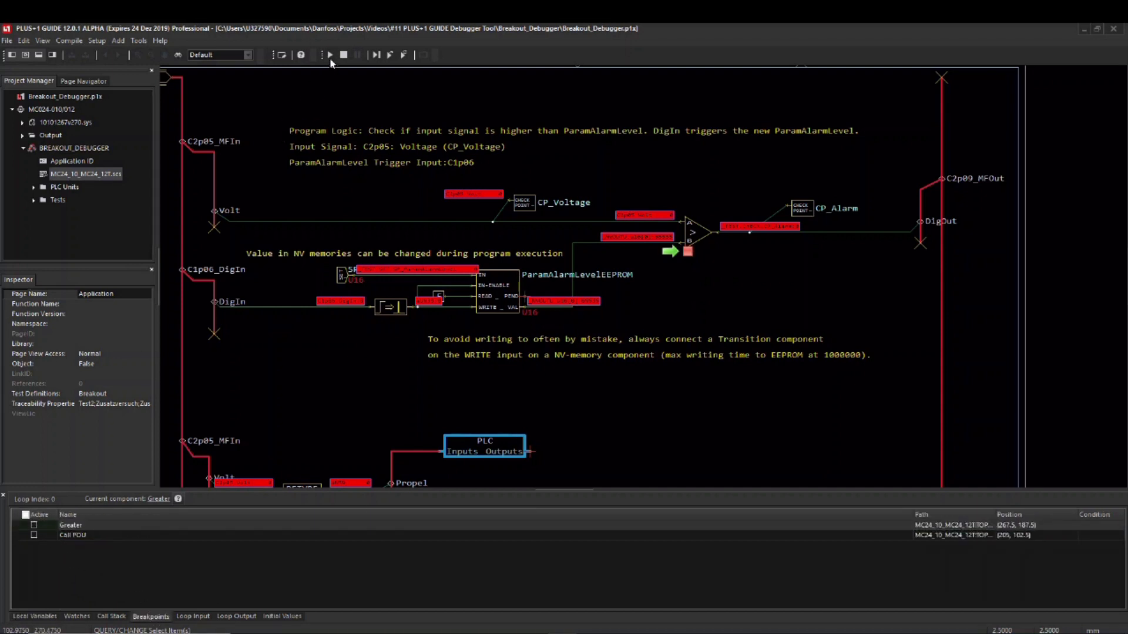
click(330, 56)
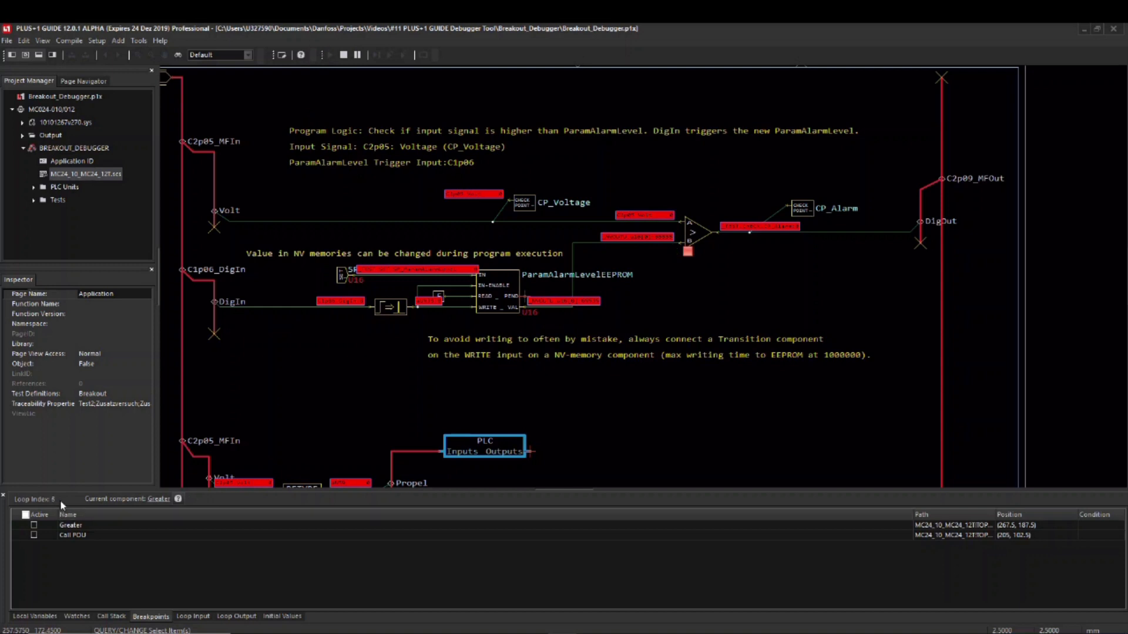
click(358, 56)
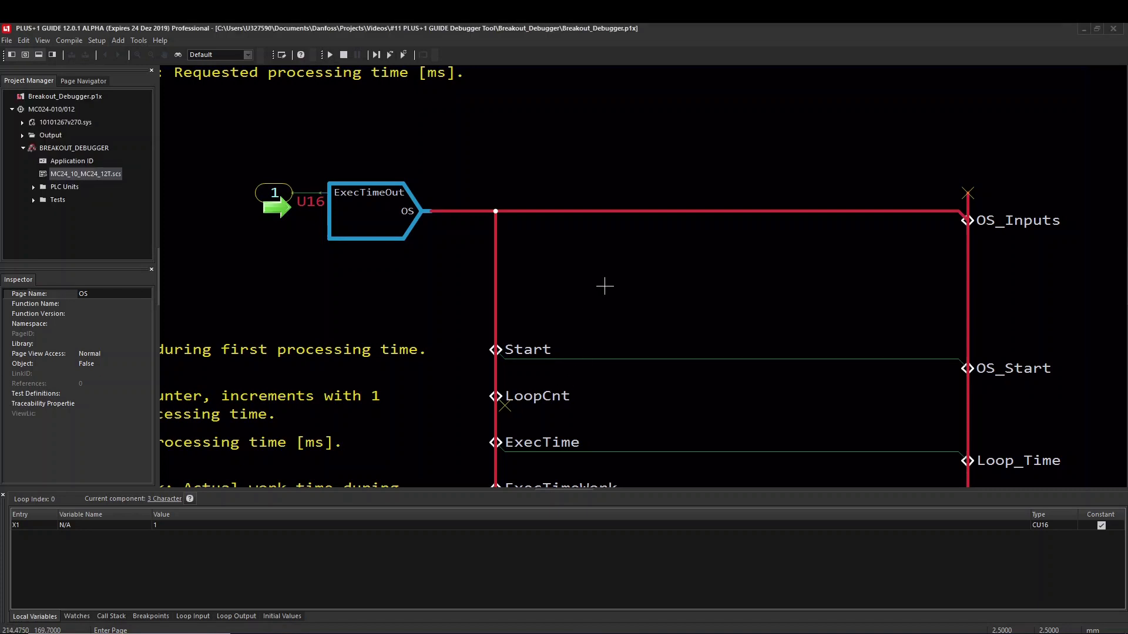
Climb from the OS page to the TOP page, then enter the Application logic diagram.
double_click(606, 285)
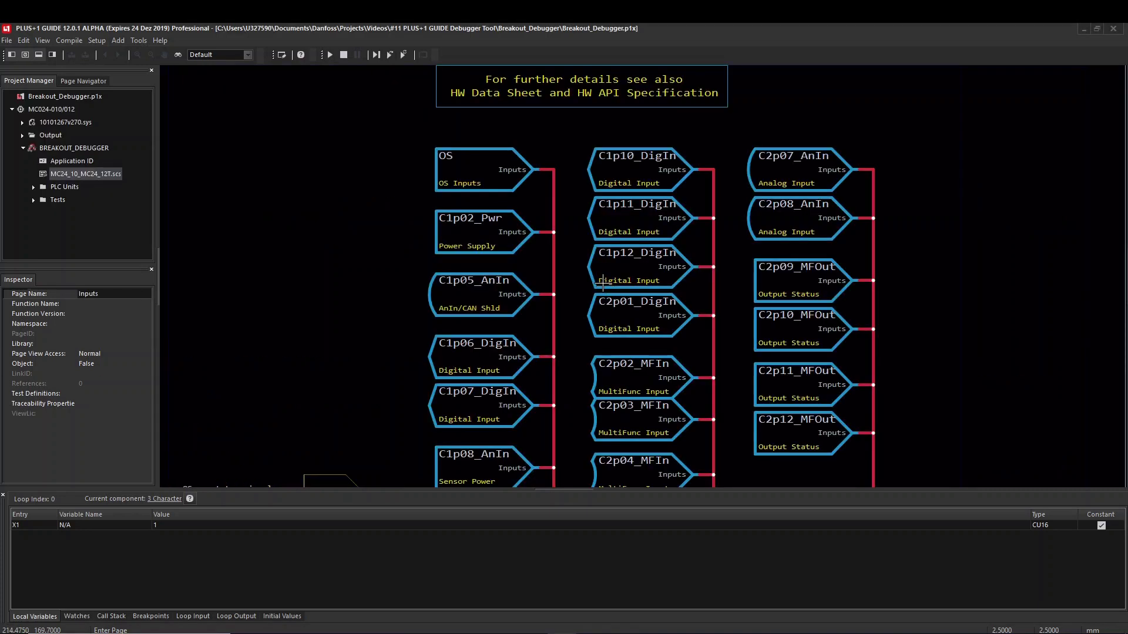
double_click(605, 227)
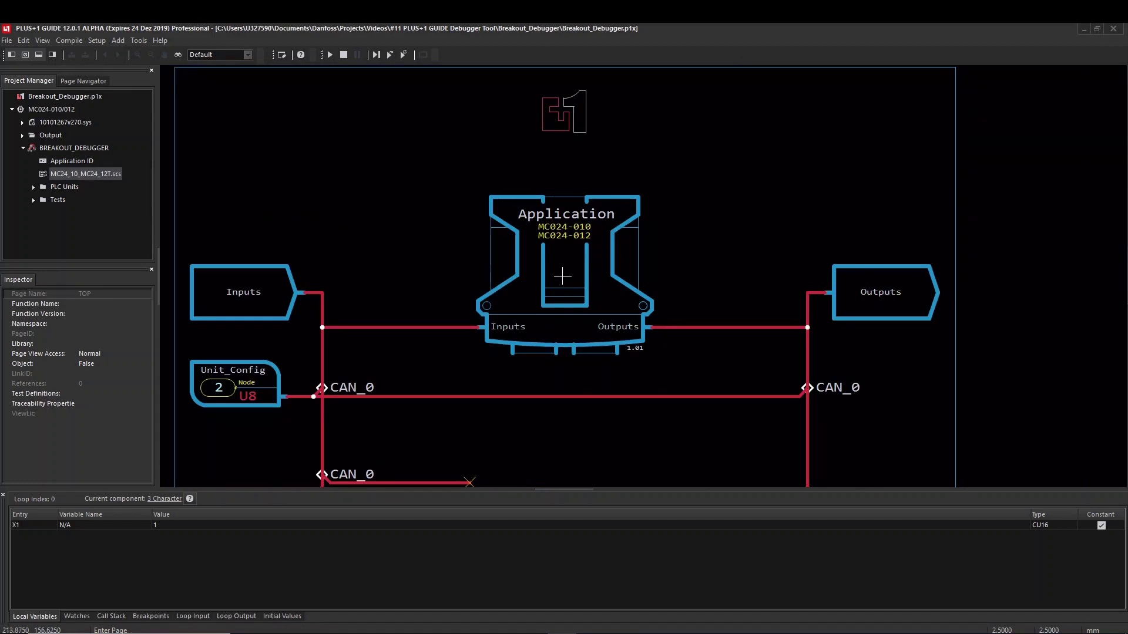
double_click(586, 285)
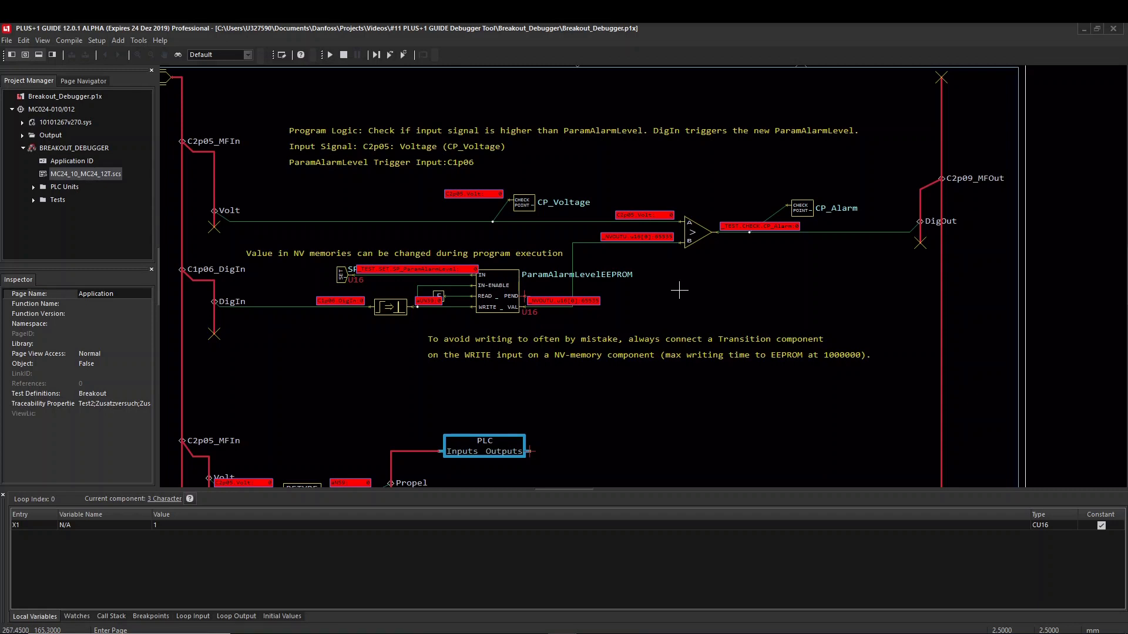
scroll(663, 284, up, 2)
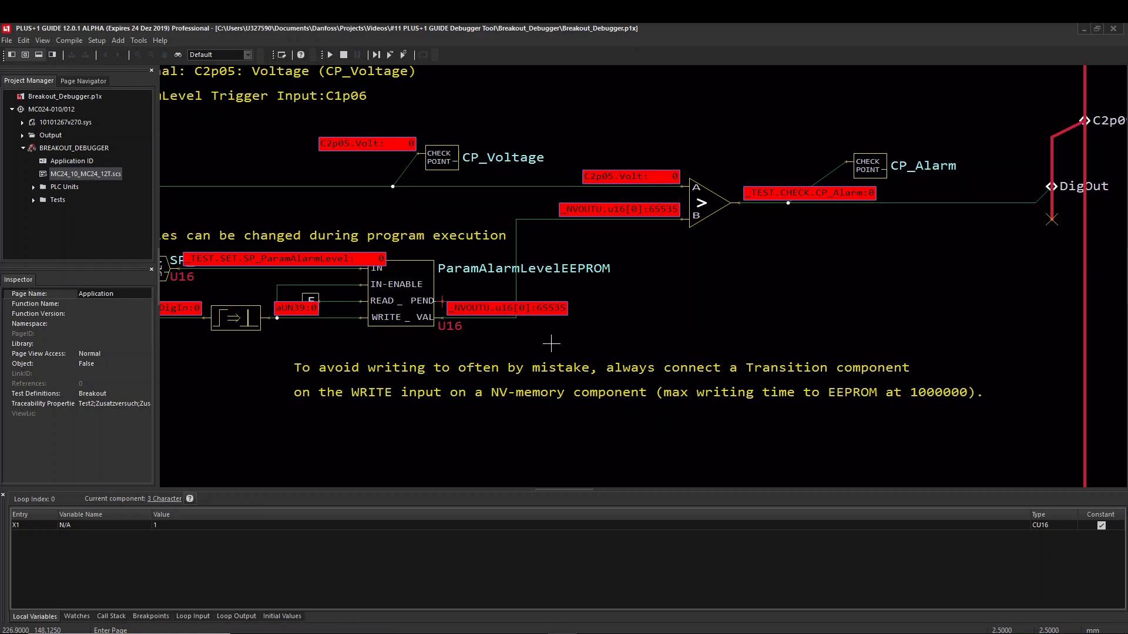
Set an active breakpoint on the voltage-versus-alarm Greater comparator and list the breakpoints.
double_click(701, 201)
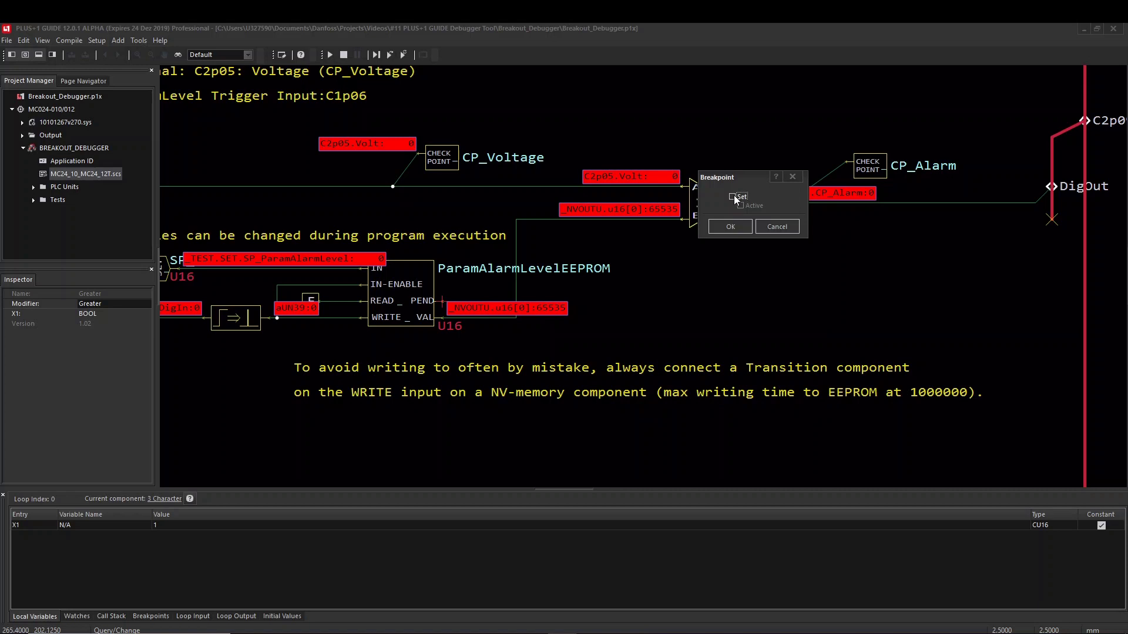
click(732, 229)
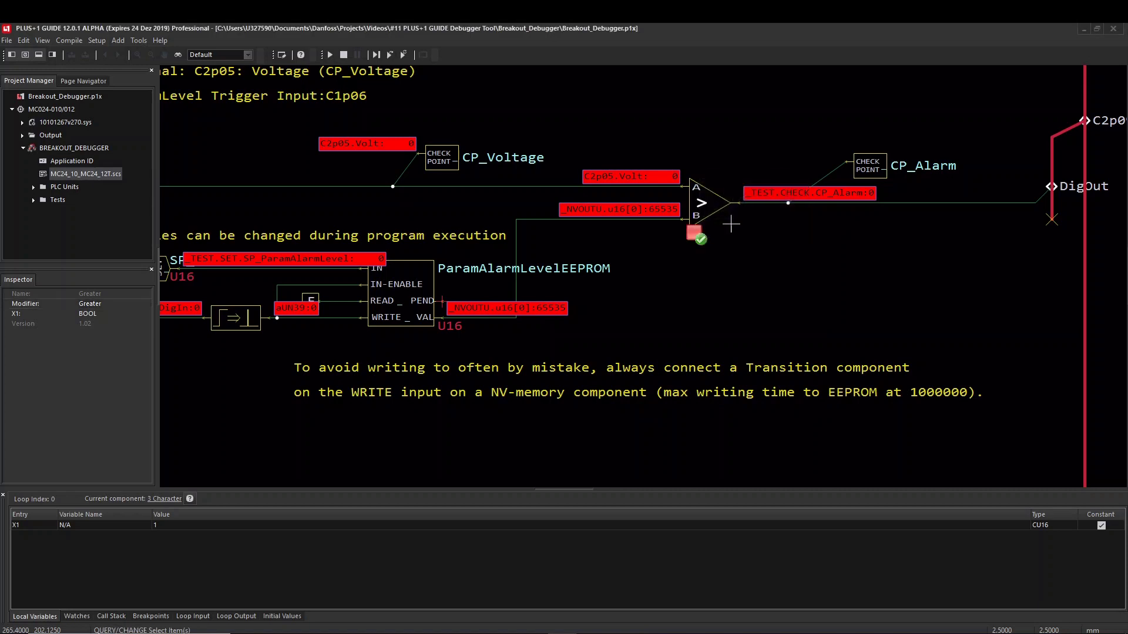
click(154, 617)
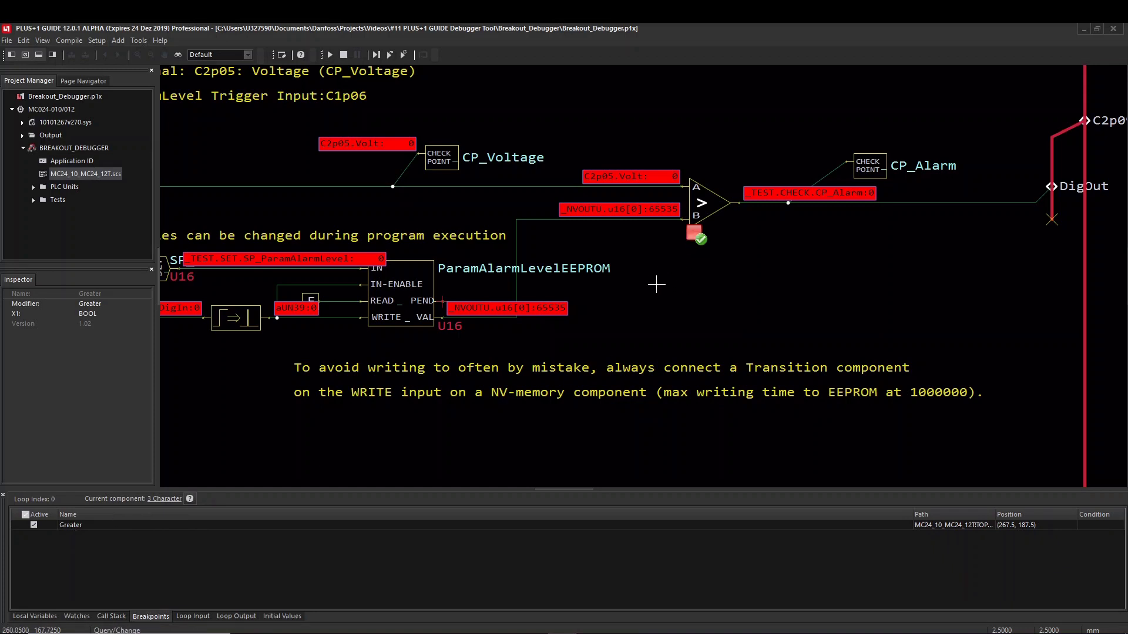
scroll(655, 284, down, 1)
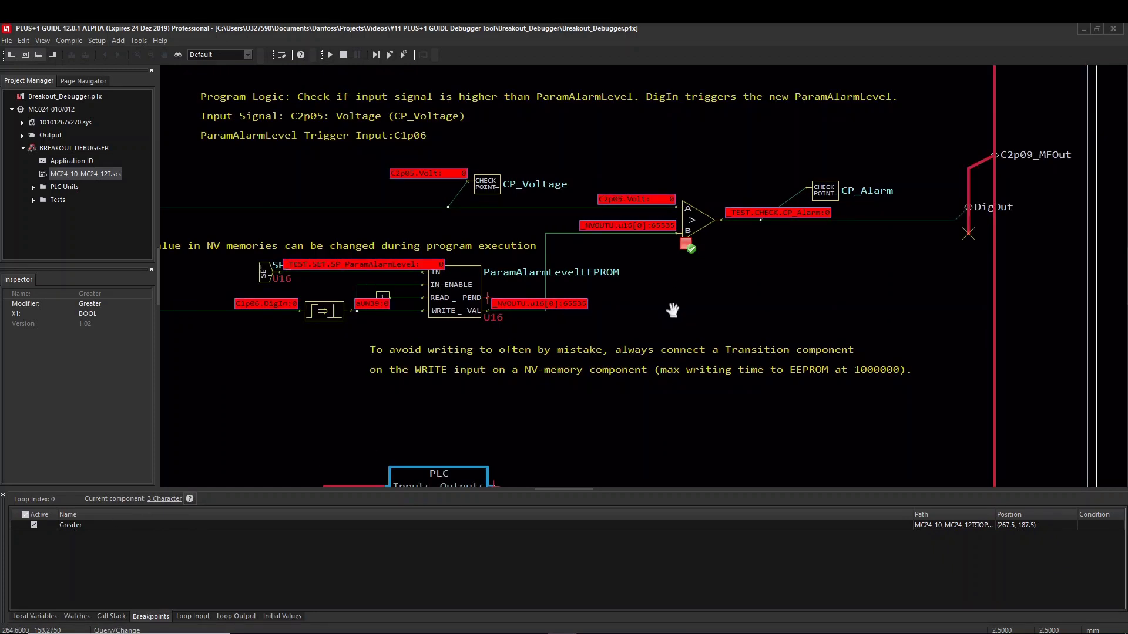
scroll(675, 314, up, 1)
scroll(678, 306, up, 1)
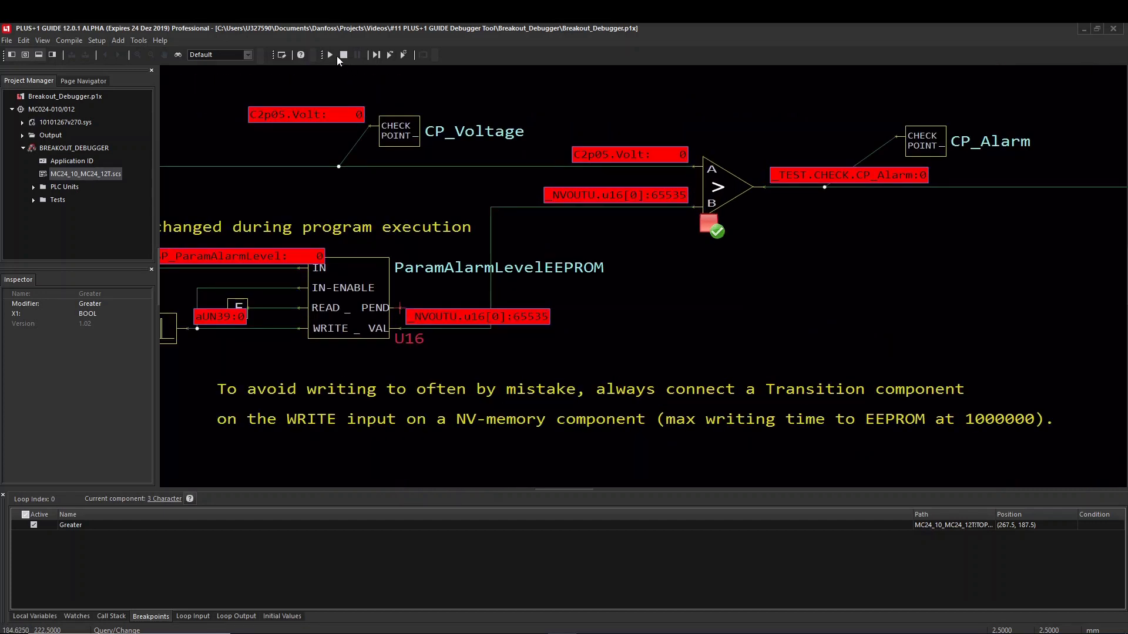
scroll(611, 196, down, 2)
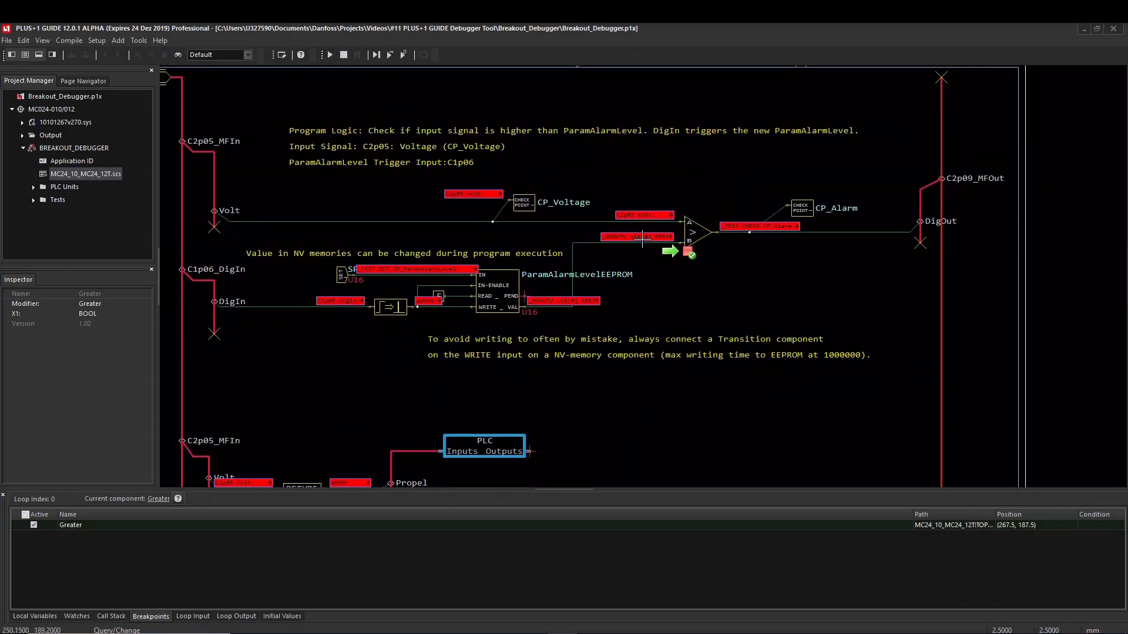
scroll(644, 237, up, 1)
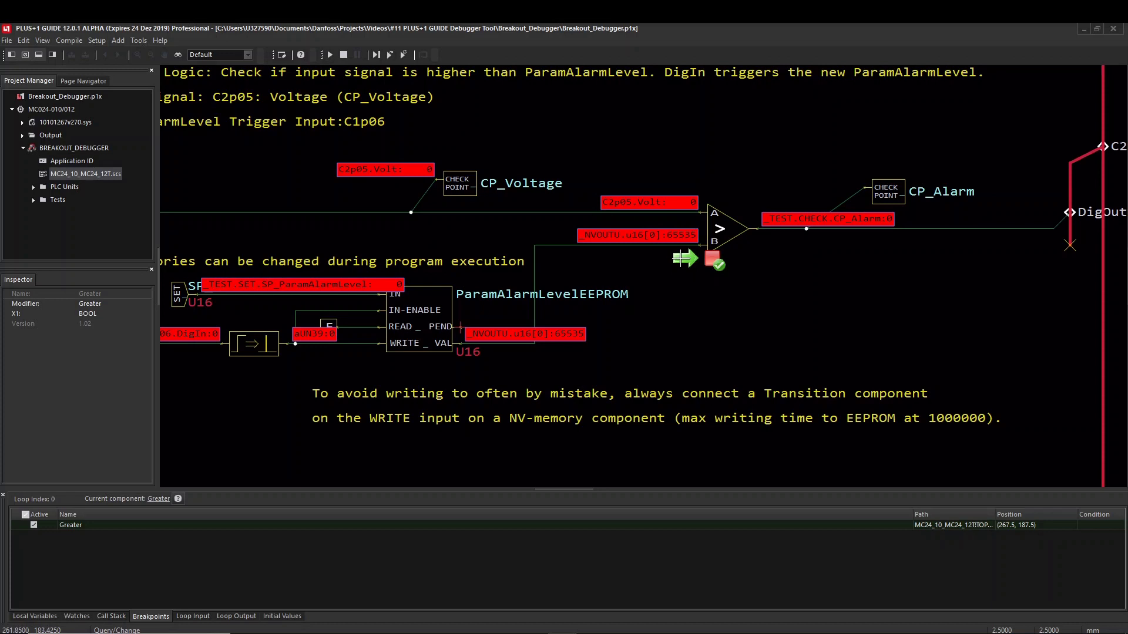
Set the alarm level _NVOUTU.u16[0] to 2500 in Local Variables.
click(42, 620)
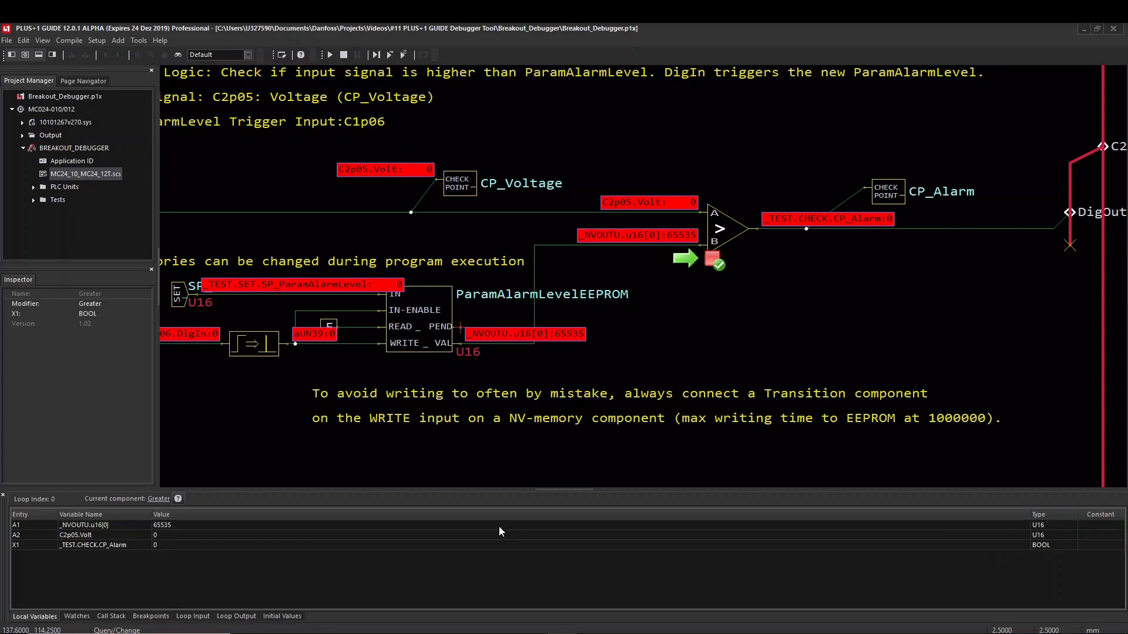
click(189, 529)
click(158, 525)
text(2500)
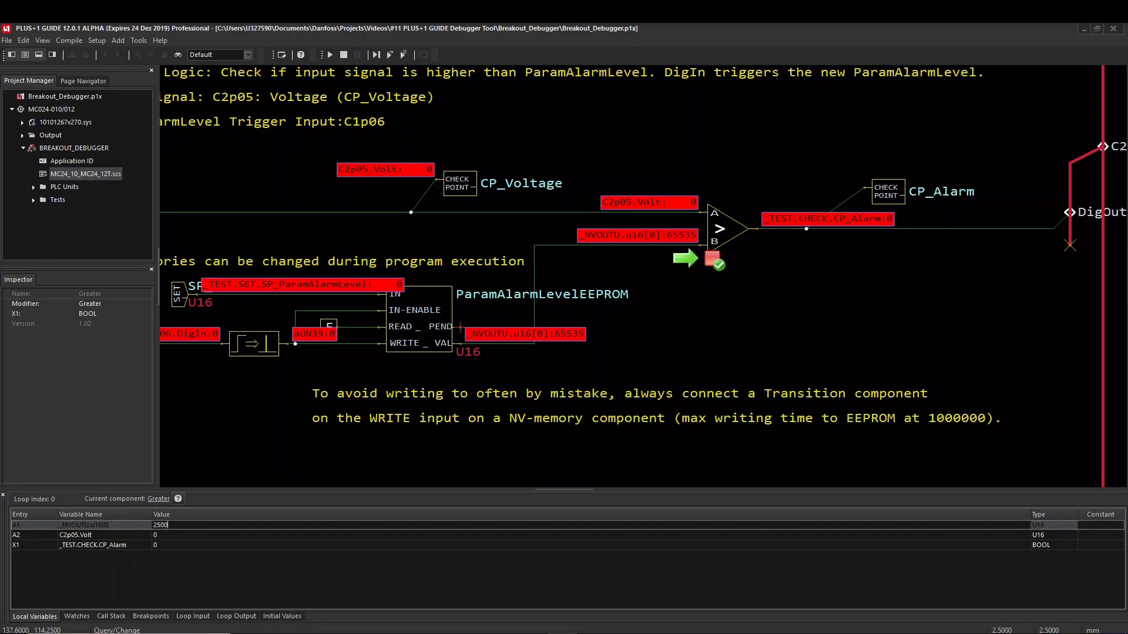
key(Return)
click(475, 132)
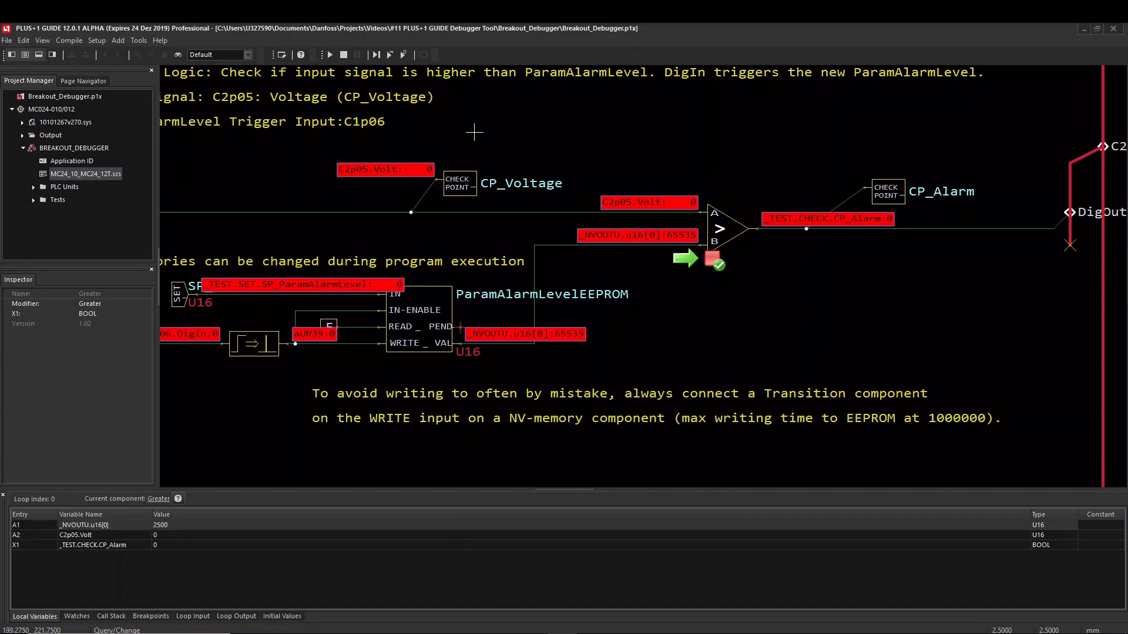
Resume the program, set C2p05.Volt to 3000 and step to CP_Alarm.
click(330, 55)
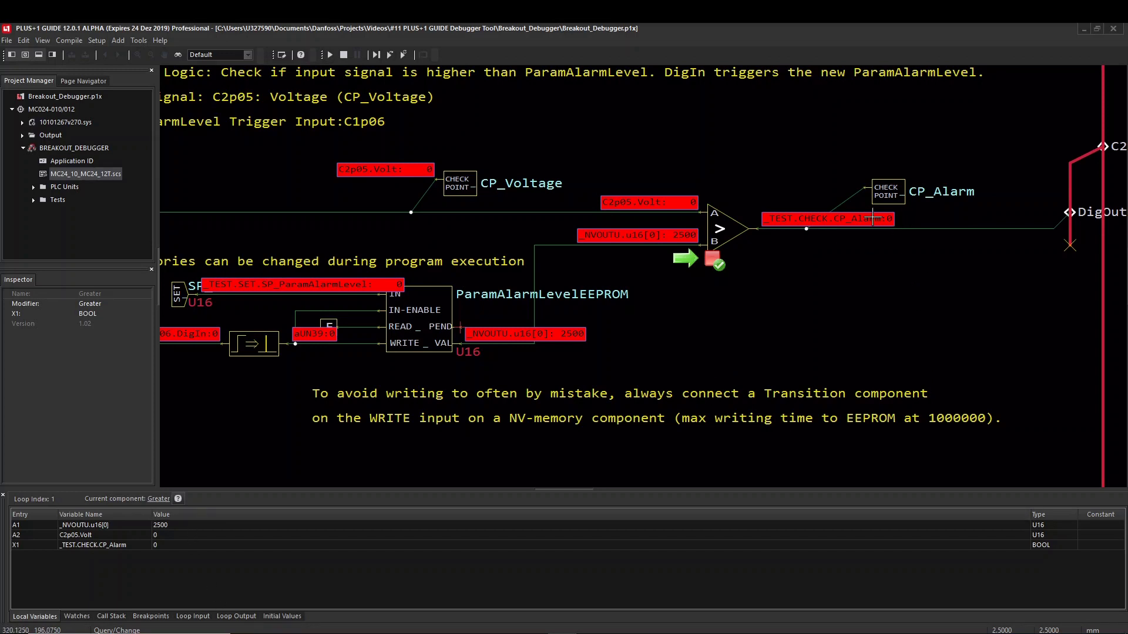
click(174, 533)
click(172, 540)
key(BackSpace)
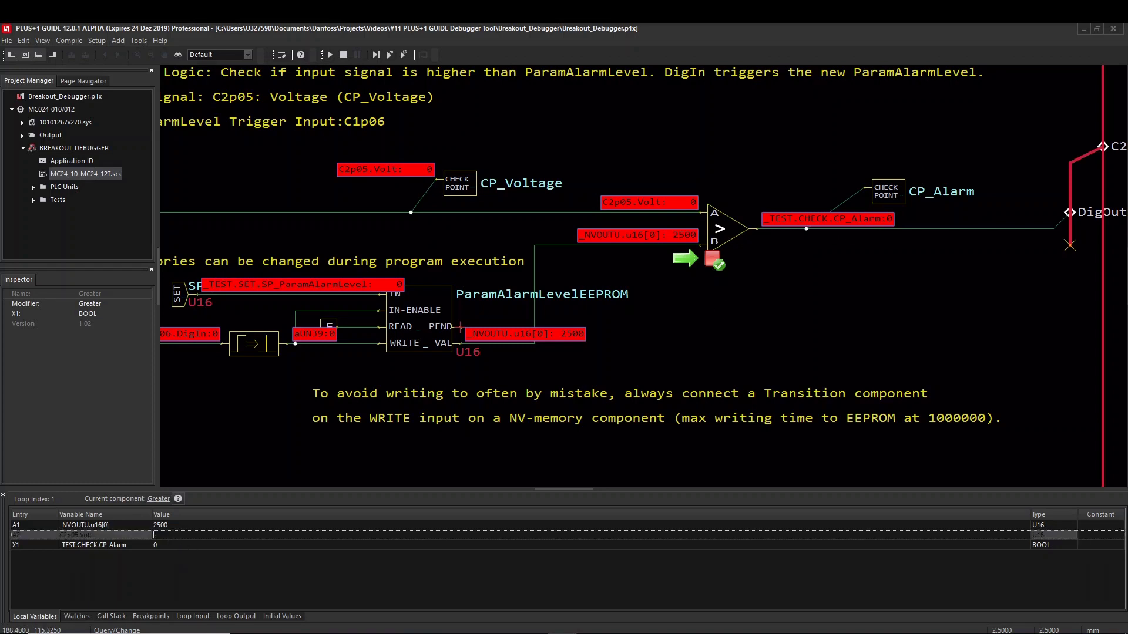
text(3000)
key(Return)
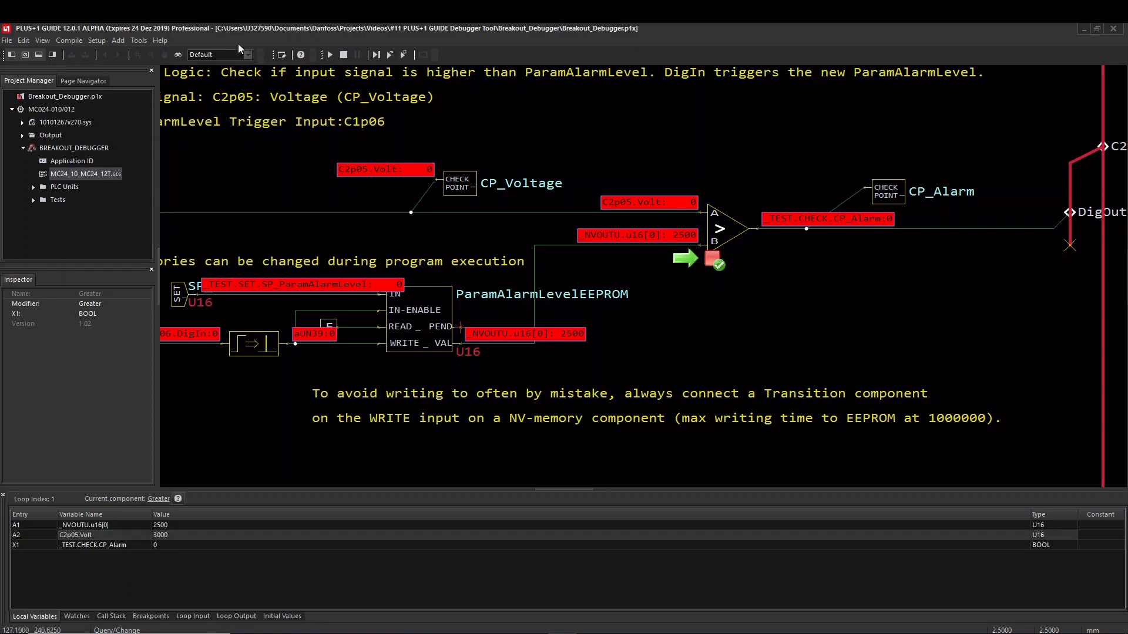
click(376, 56)
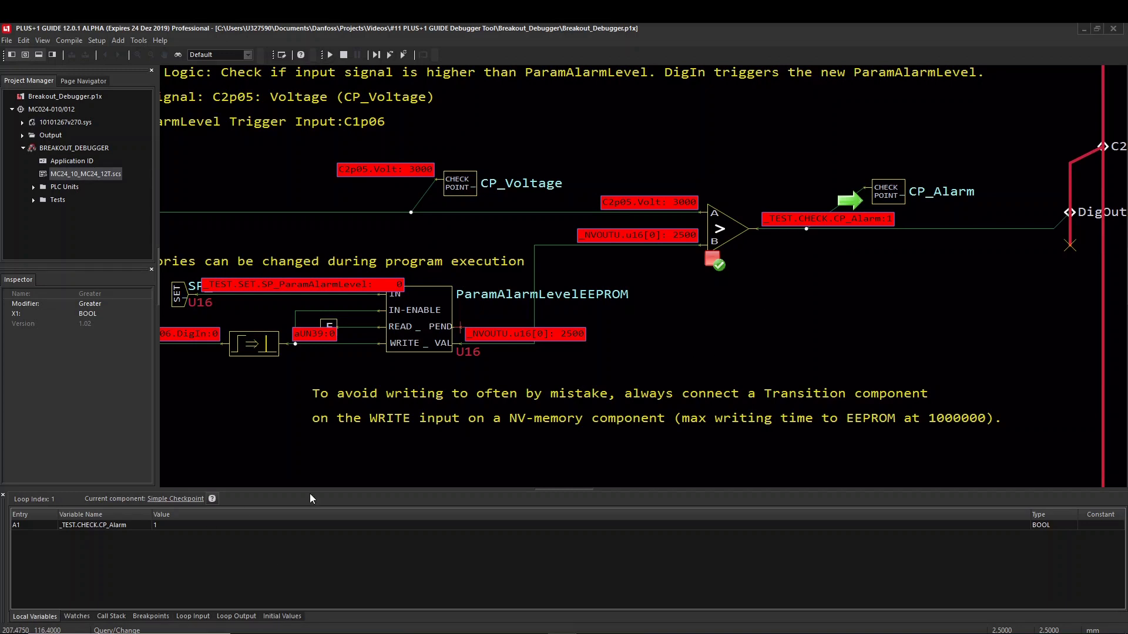
Step back to the comparator and add CP_Alarm and C2p05.Volt to the Watches list.
drag(456, 373, 606, 388)
scroll(607, 393, down, 1)
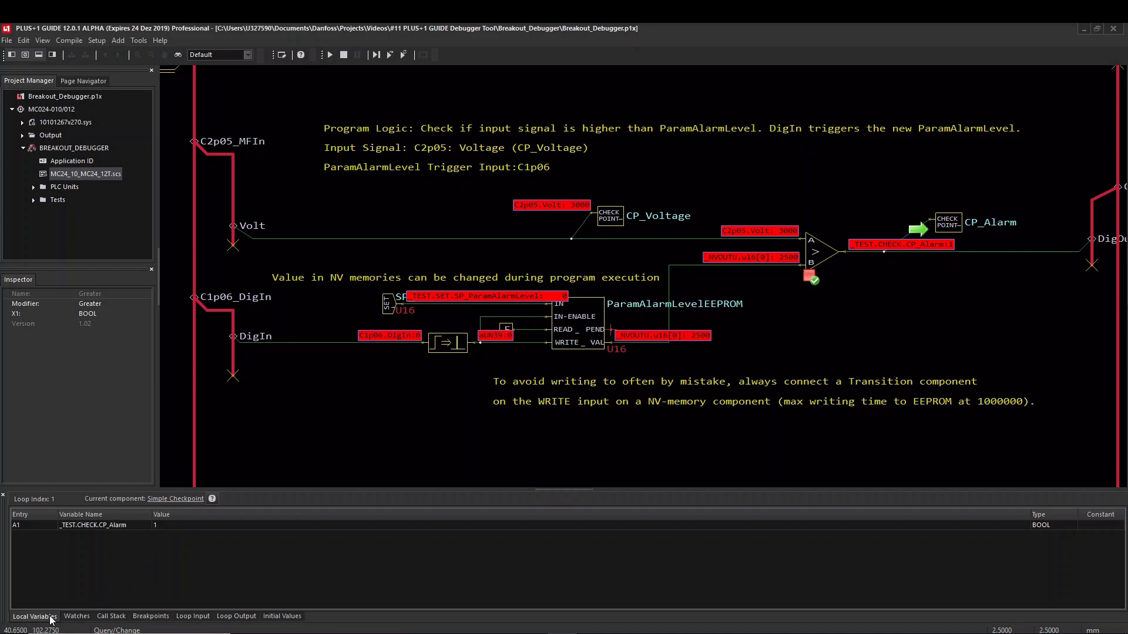
click(388, 54)
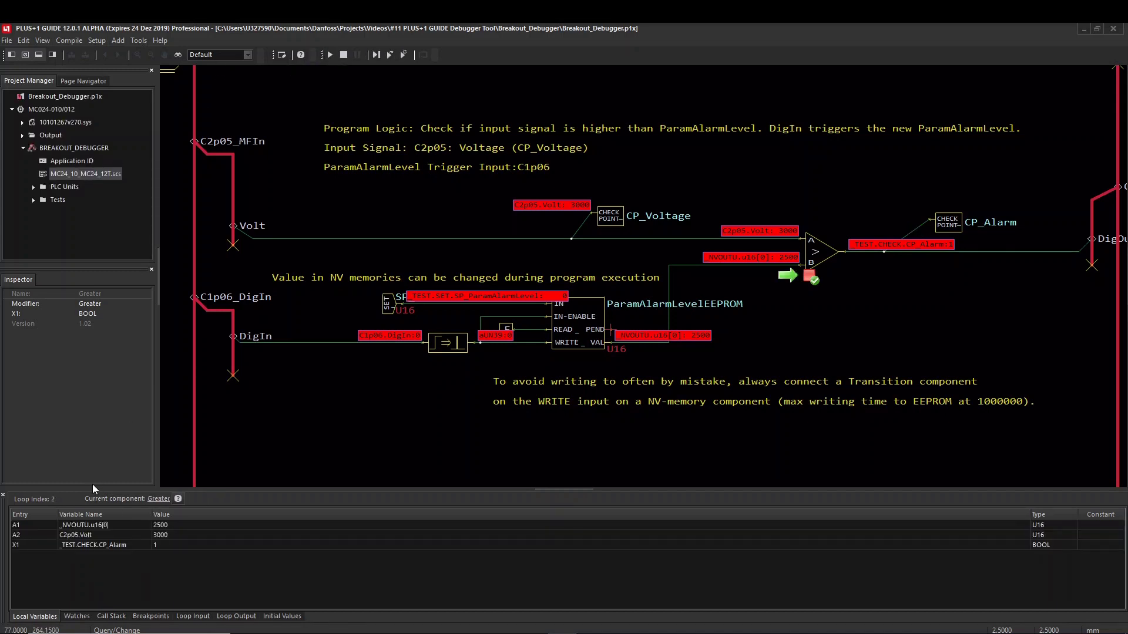
right_click(94, 546)
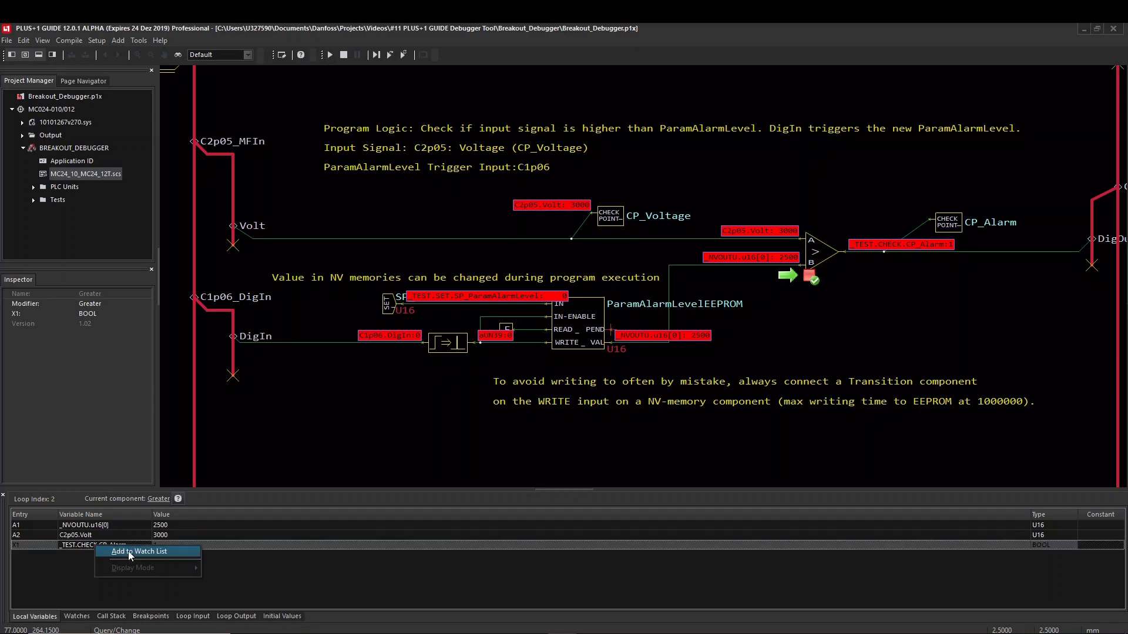
right_click(90, 535)
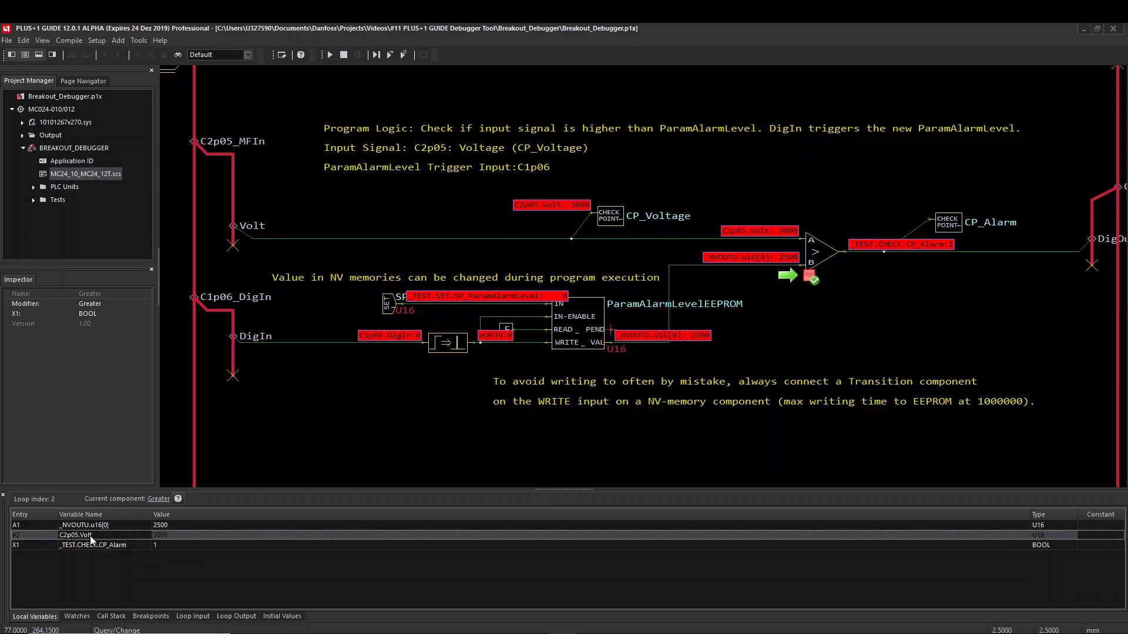
click(130, 543)
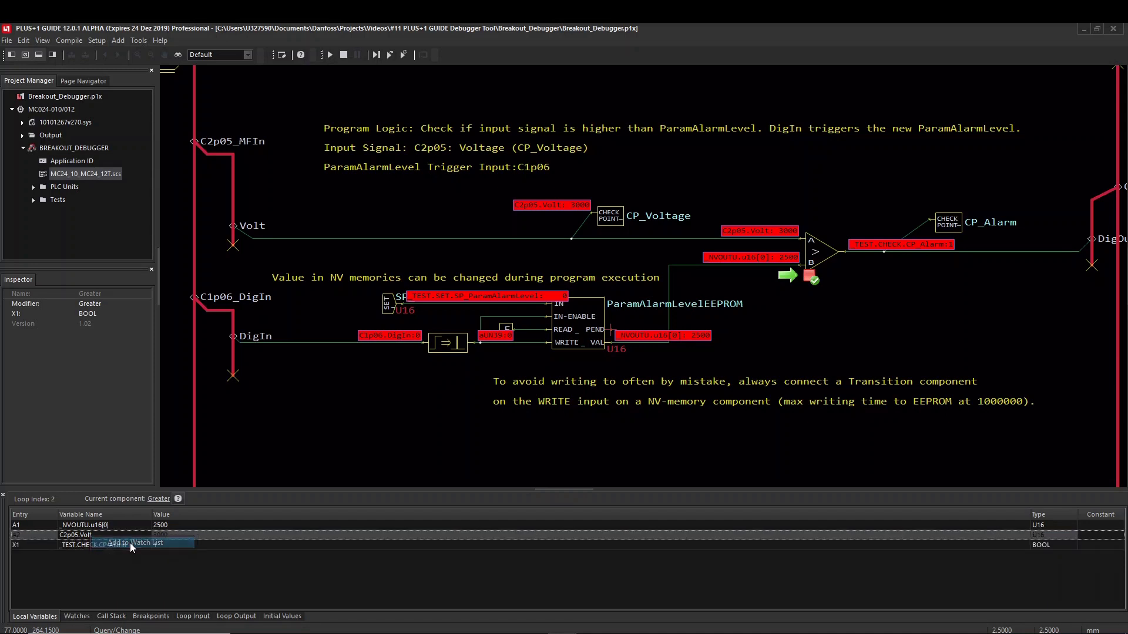
click(85, 618)
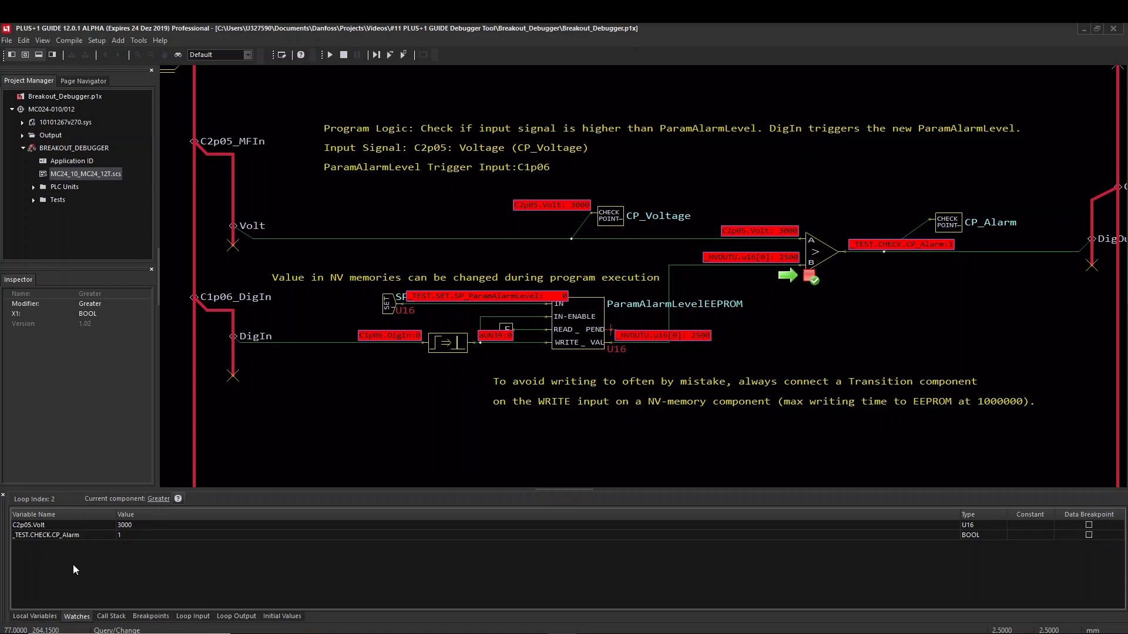
Add SP_ParamAlarmLevel and C1p06.DigIn to the watch list.
right_click(129, 562)
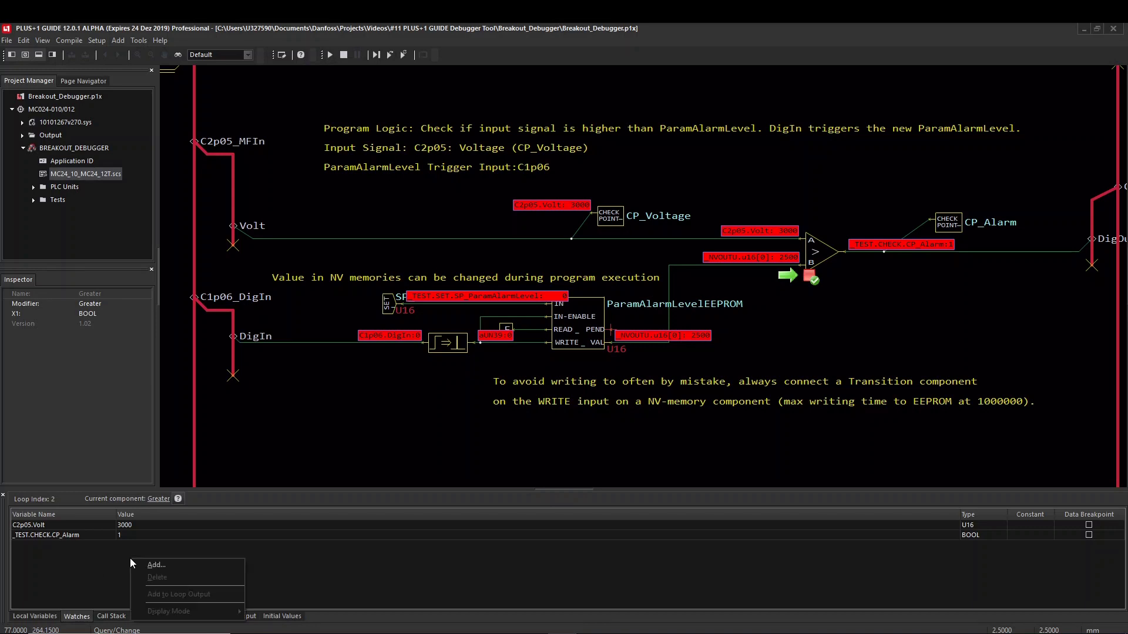
click(165, 569)
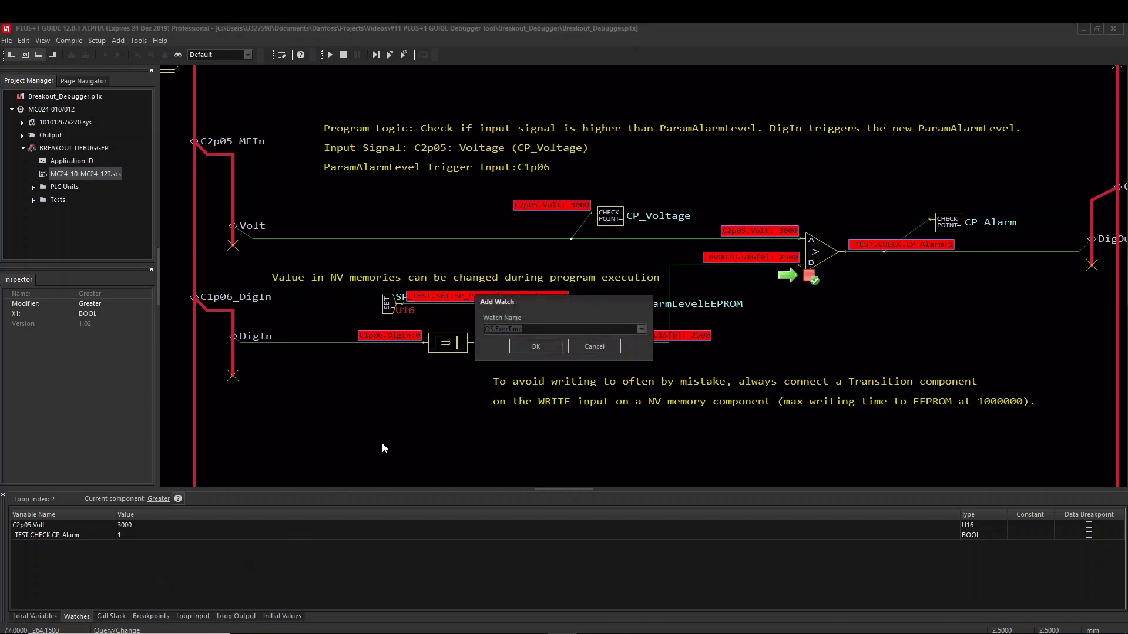
click(640, 332)
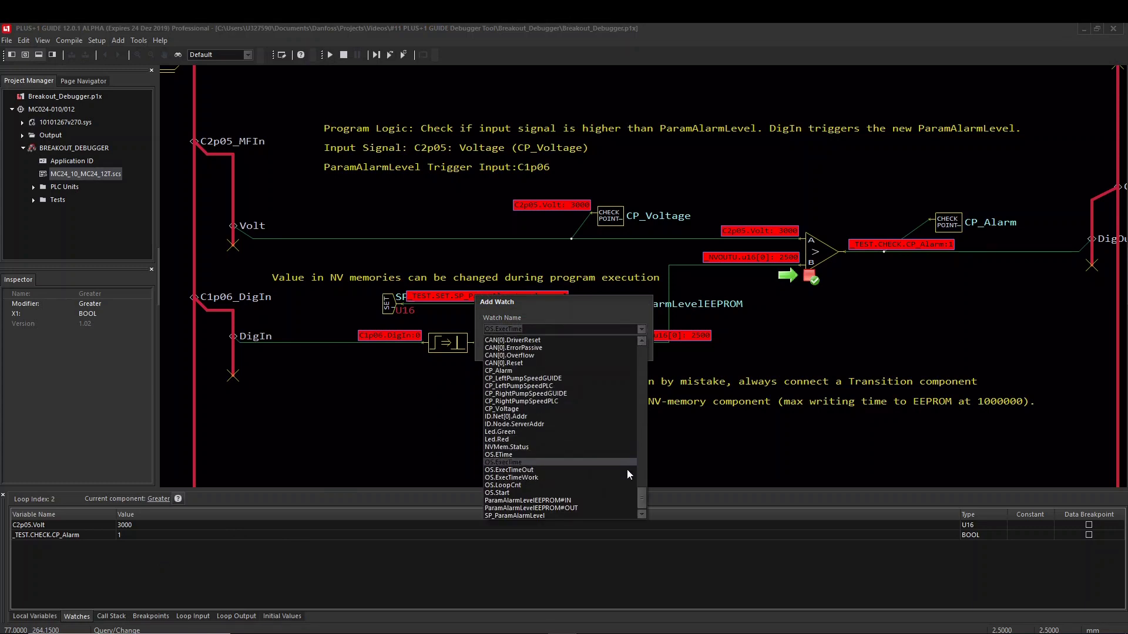
mouse_move(645, 499)
mouse_down()
mouse_move(658, 402)
mouse_move(633, 509)
mouse_up()
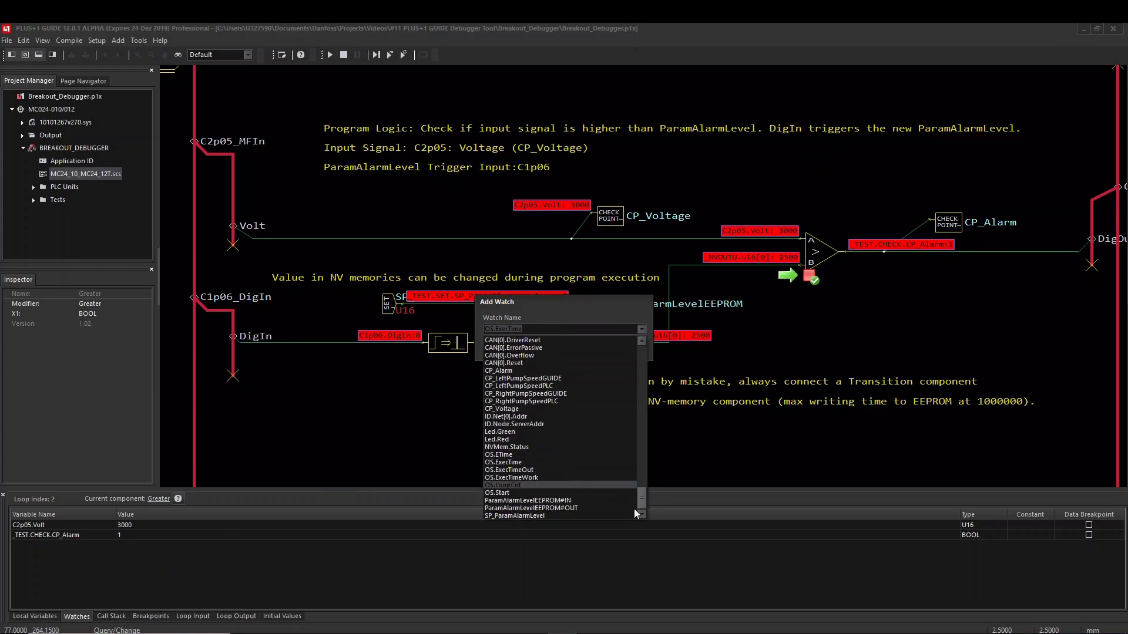
click(511, 517)
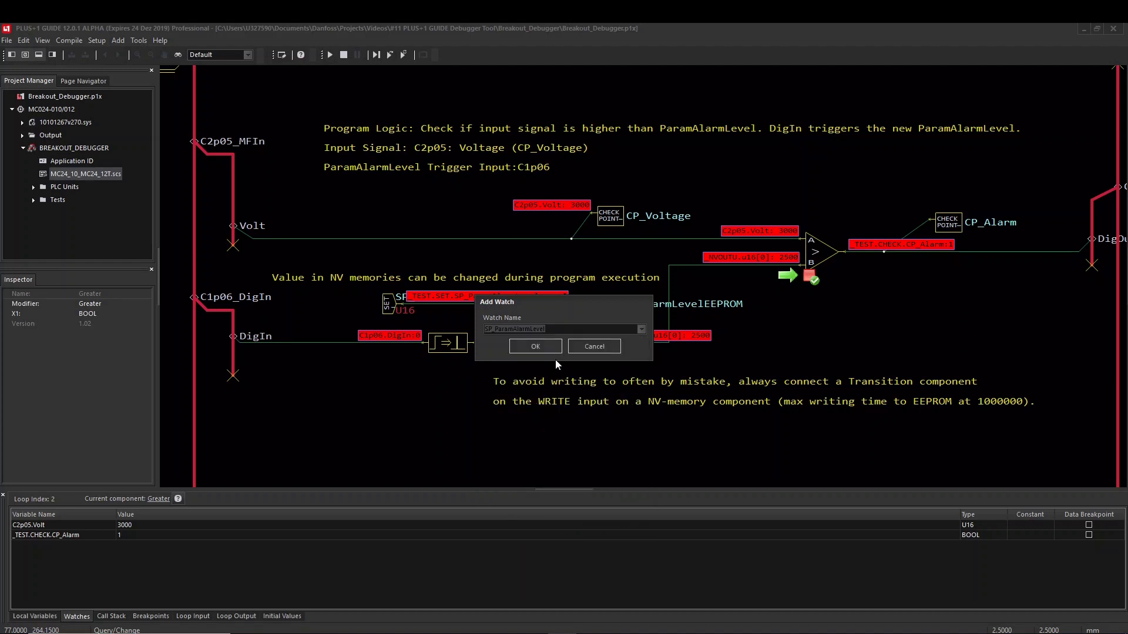
click(550, 345)
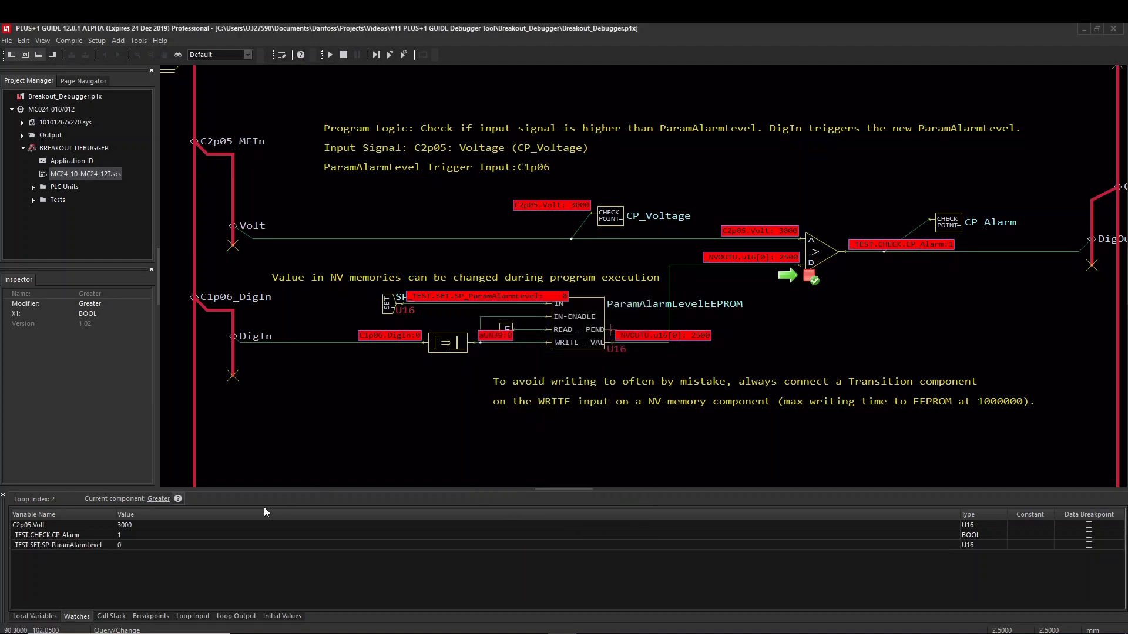
right_click(144, 563)
click(175, 568)
click(641, 328)
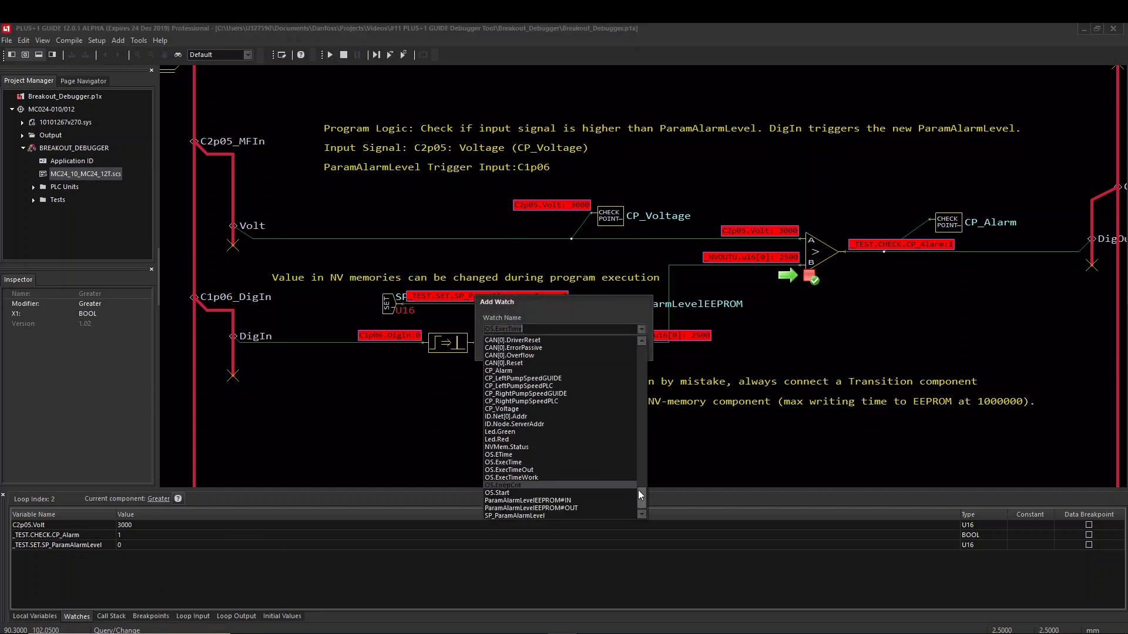
drag(638, 490, 642, 346)
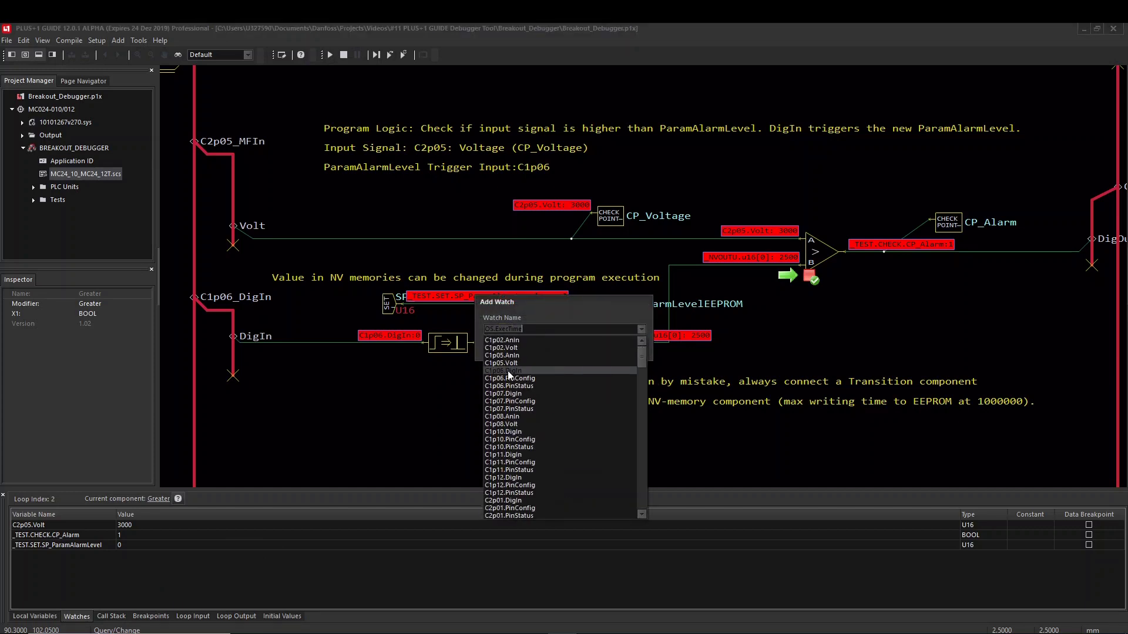
click(510, 371)
click(535, 346)
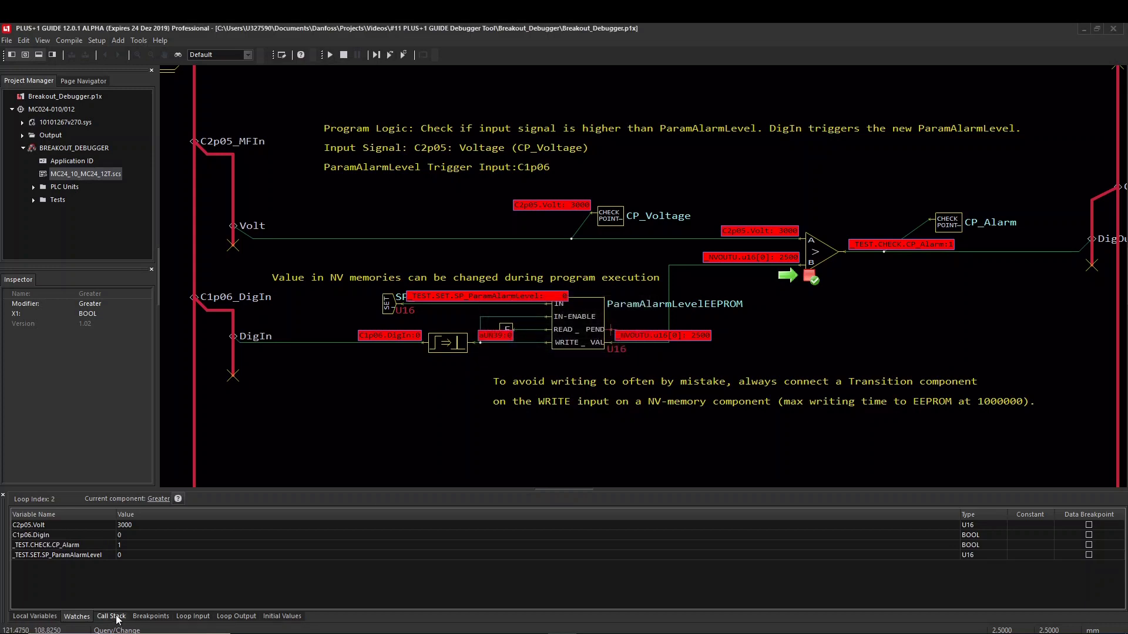
Set SP_ParamAlarmLevel to 2000 and C1p06.DigIn to 1 in the watch list.
double_click(129, 563)
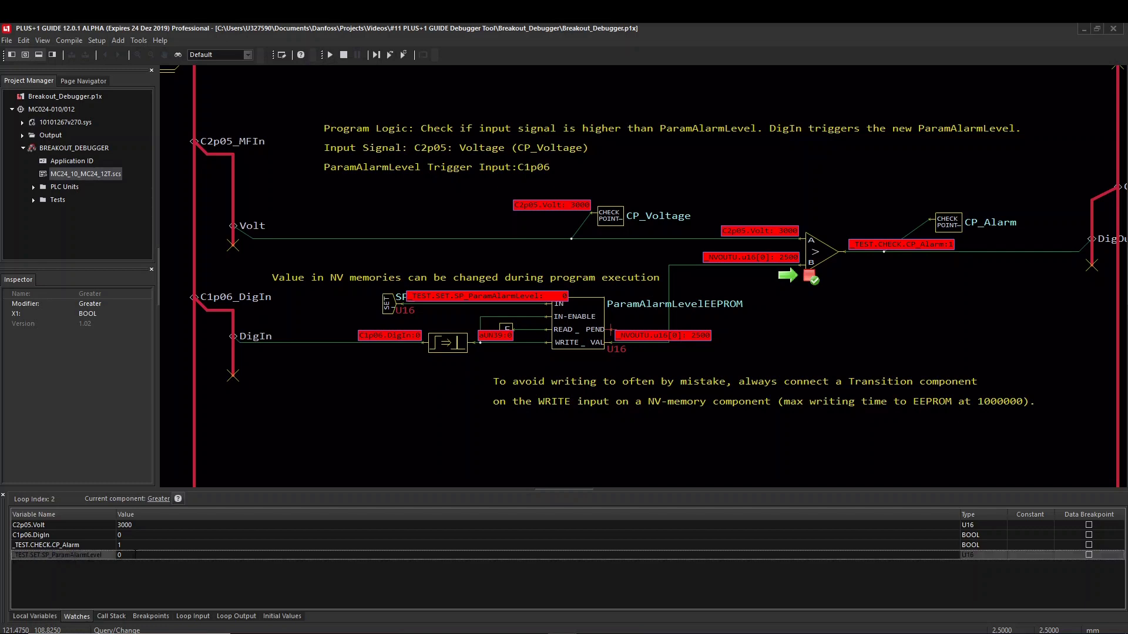
key(BackSpace)
text(20)
text(00)
key(Return)
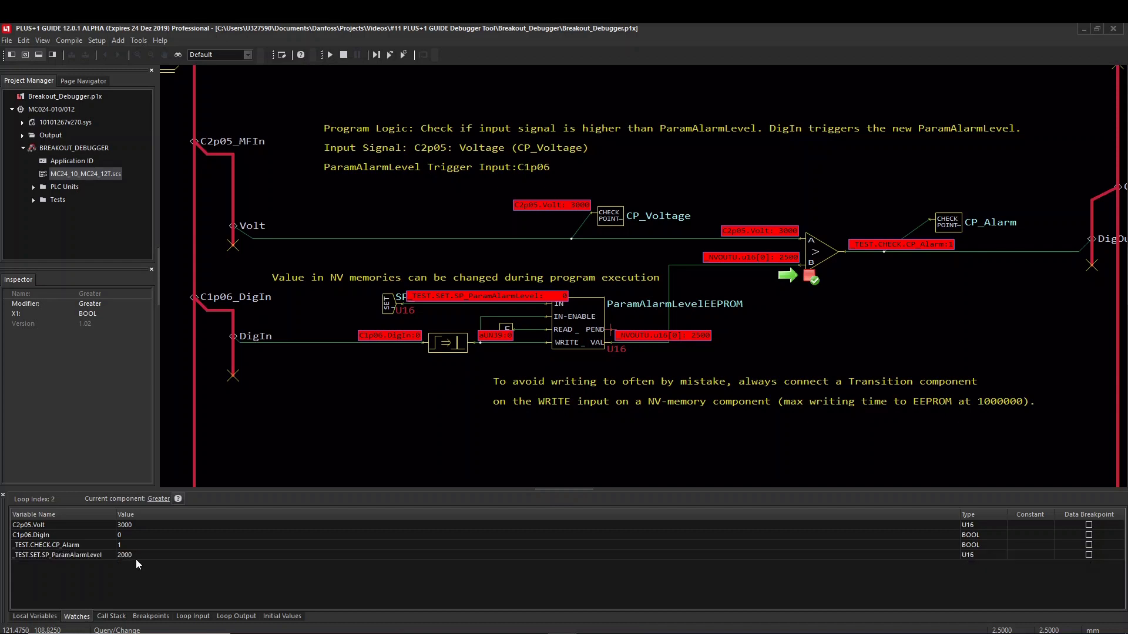
double_click(128, 534)
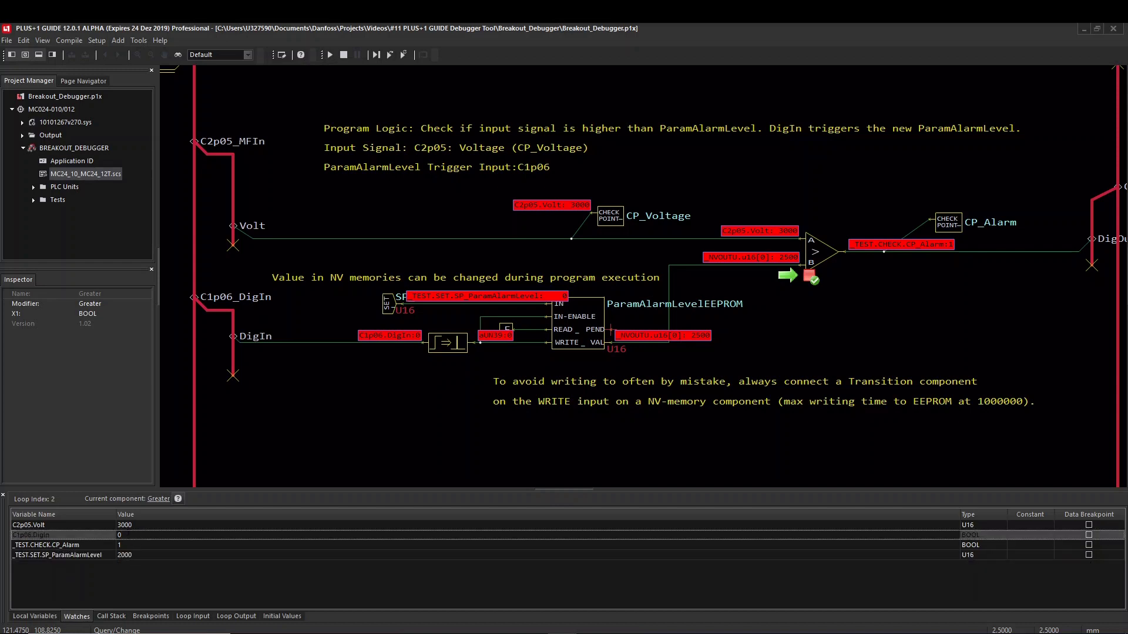
key(BackSpace)
text(1)
key(Return)
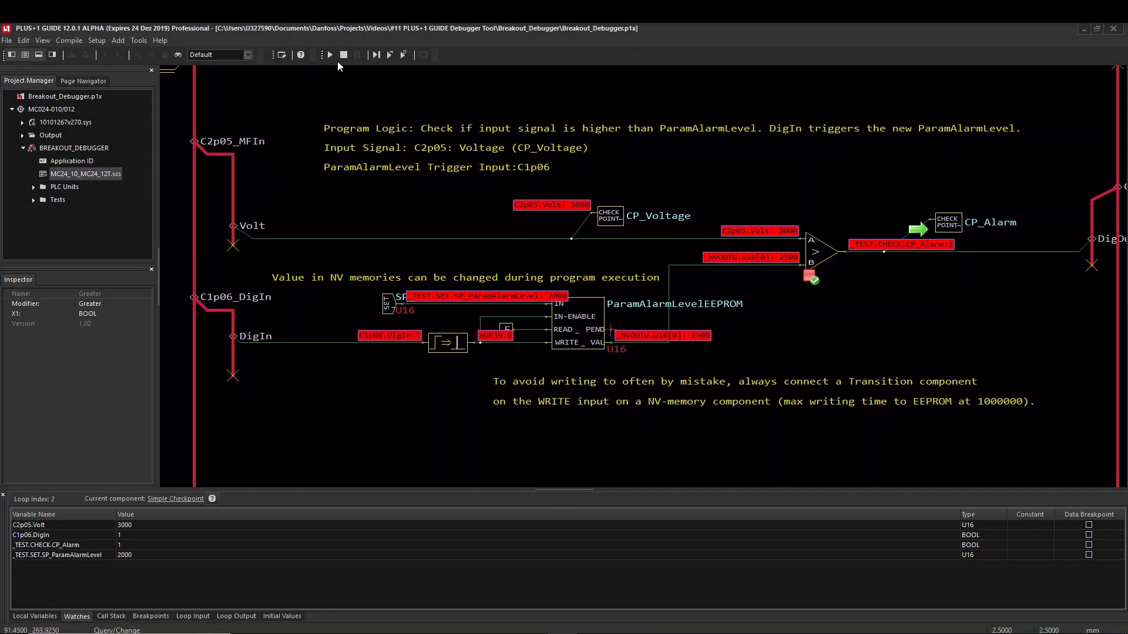
Run to the Greater comparison, try a voltage of 1500, and step to CP_Alarm.
click(330, 55)
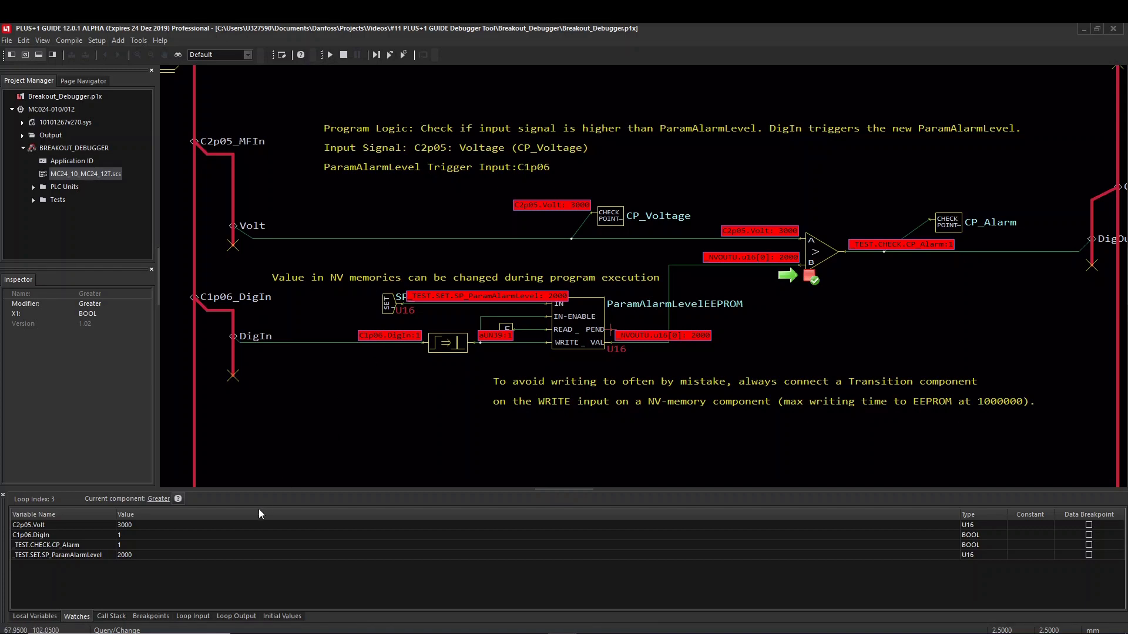
double_click(145, 526)
text(15)
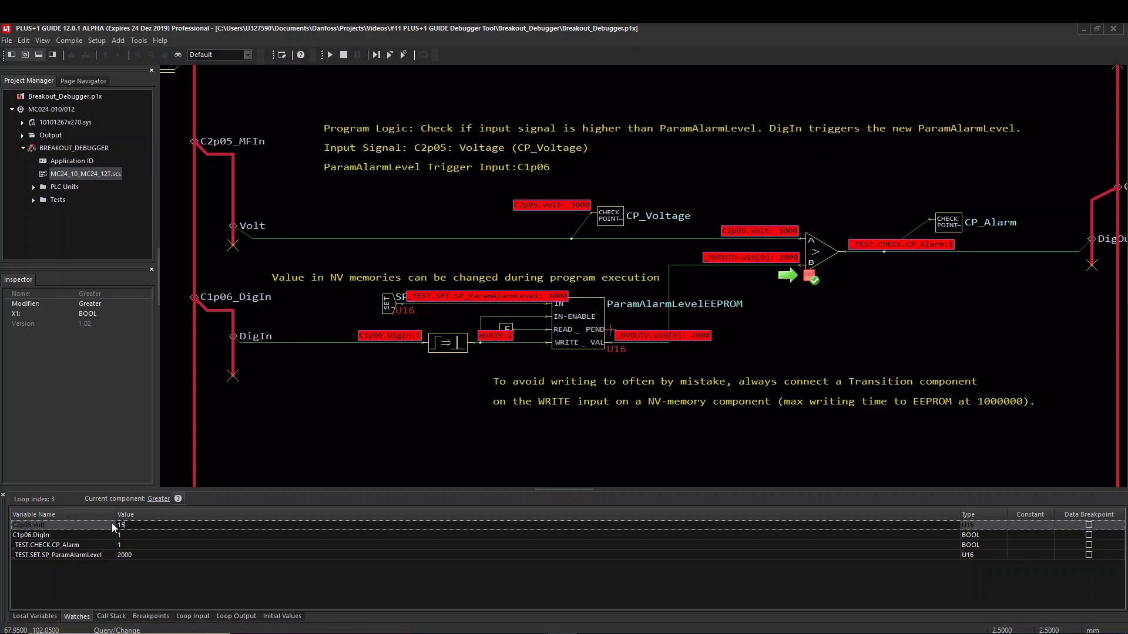
text(00)
key(Return)
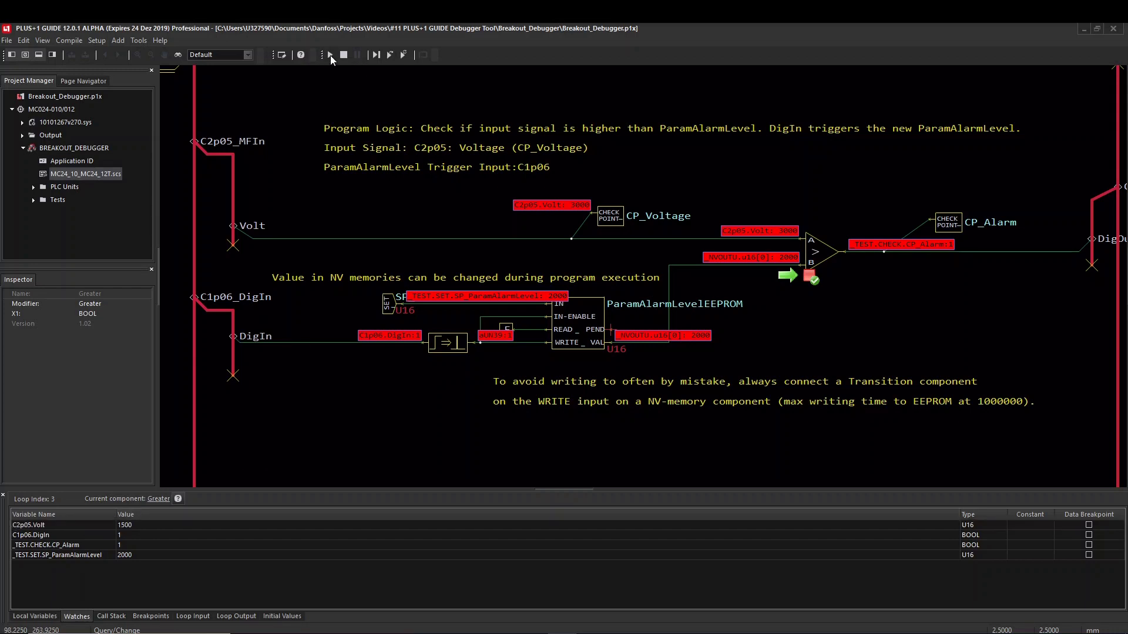
click(330, 55)
click(374, 55)
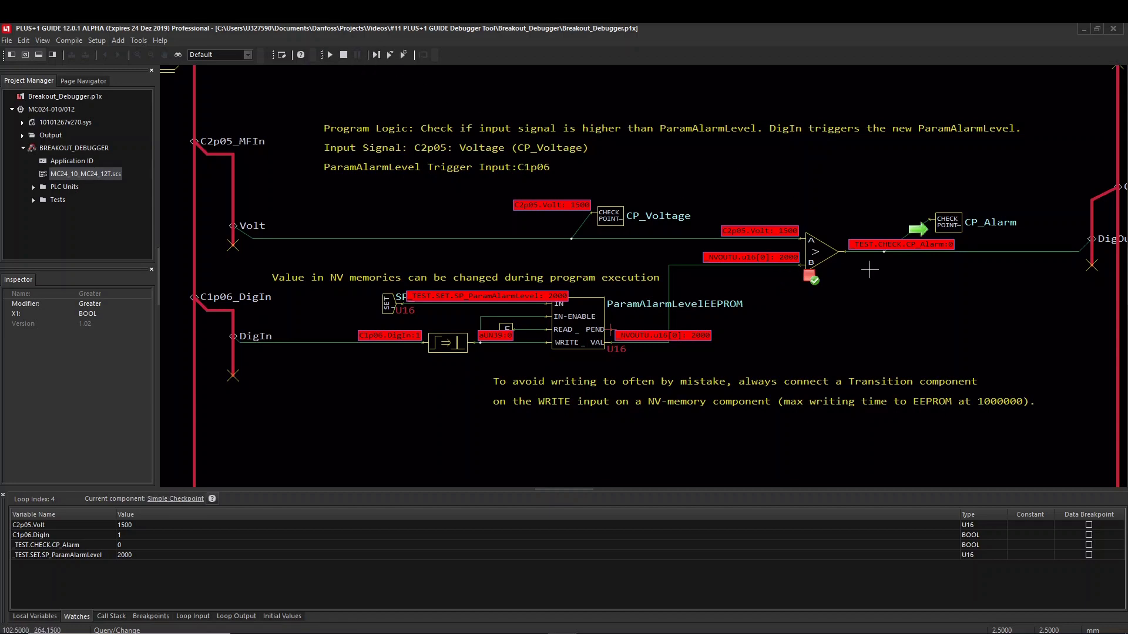
Restore C2p05.Volt to 3000, resume, and step to the CP_Alarm checkpoint.
click(164, 524)
click(125, 524)
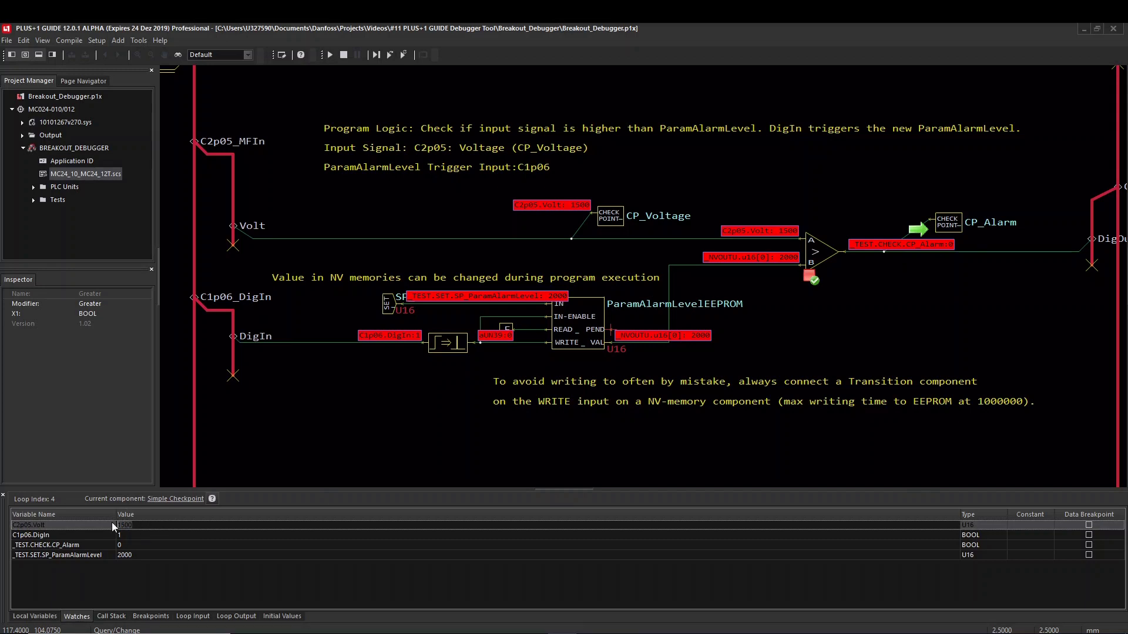
text(3000)
key(Return)
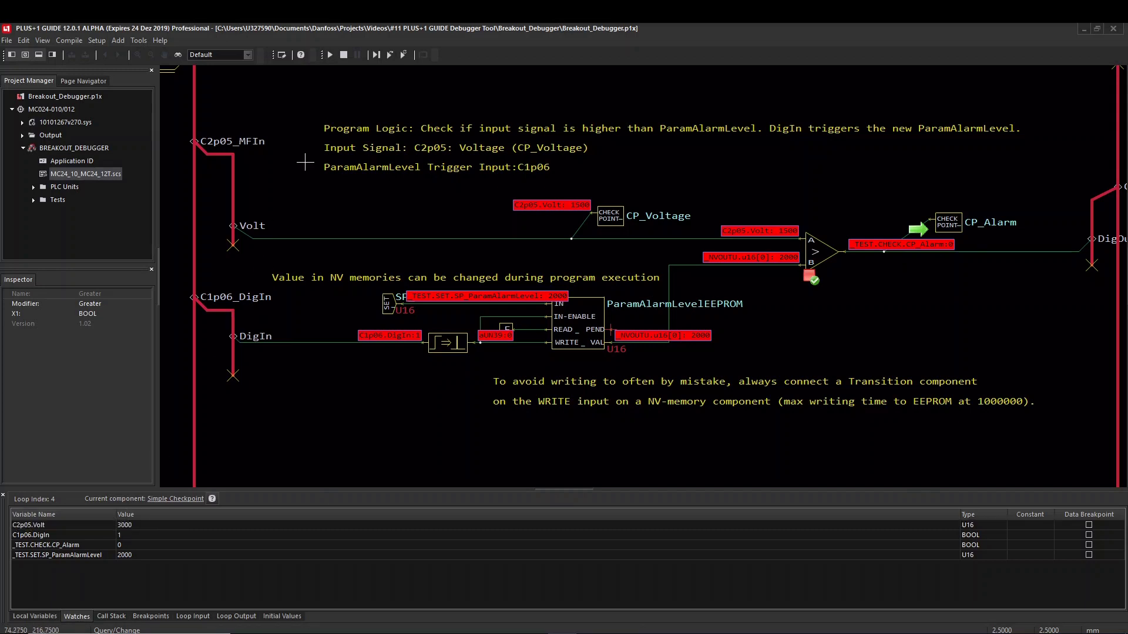
click(328, 54)
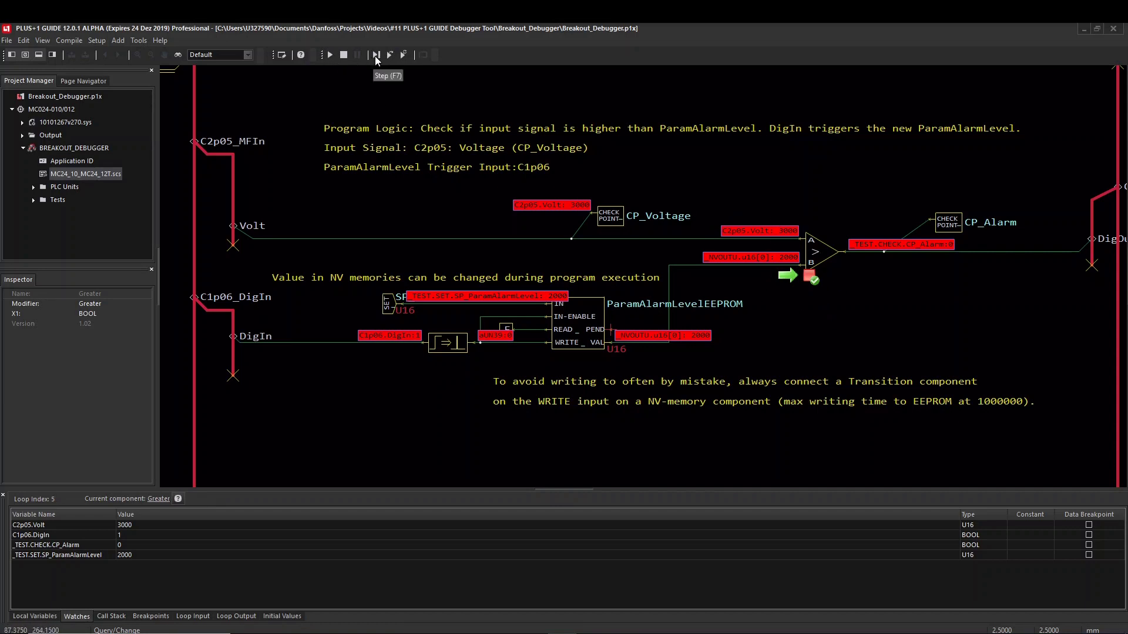
click(374, 56)
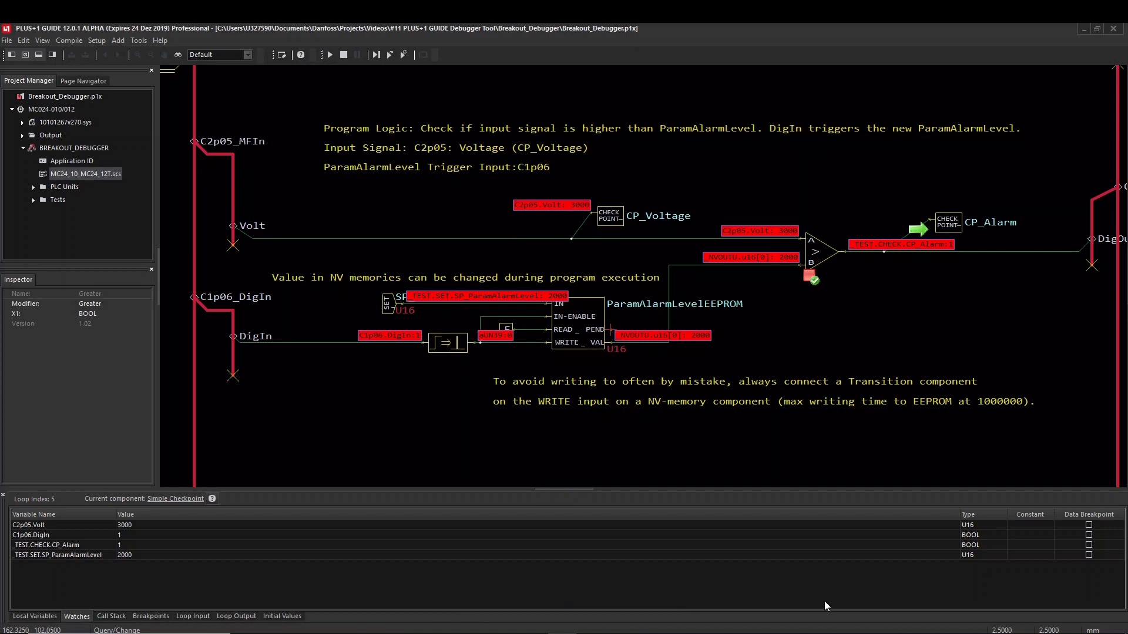
Add a data breakpoint on CP_Alarm and deactivate the Greater breakpoint.
click(1088, 546)
click(148, 617)
click(34, 526)
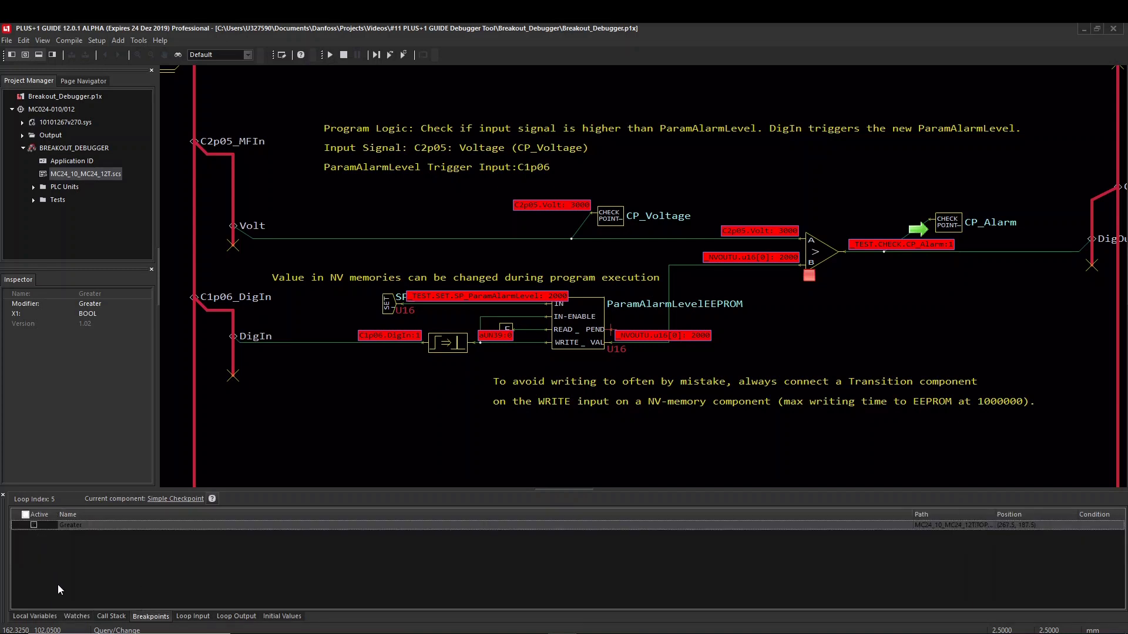
Lower the watched C2p05.Volt to 1500 and resume the program.
click(75, 616)
double_click(143, 527)
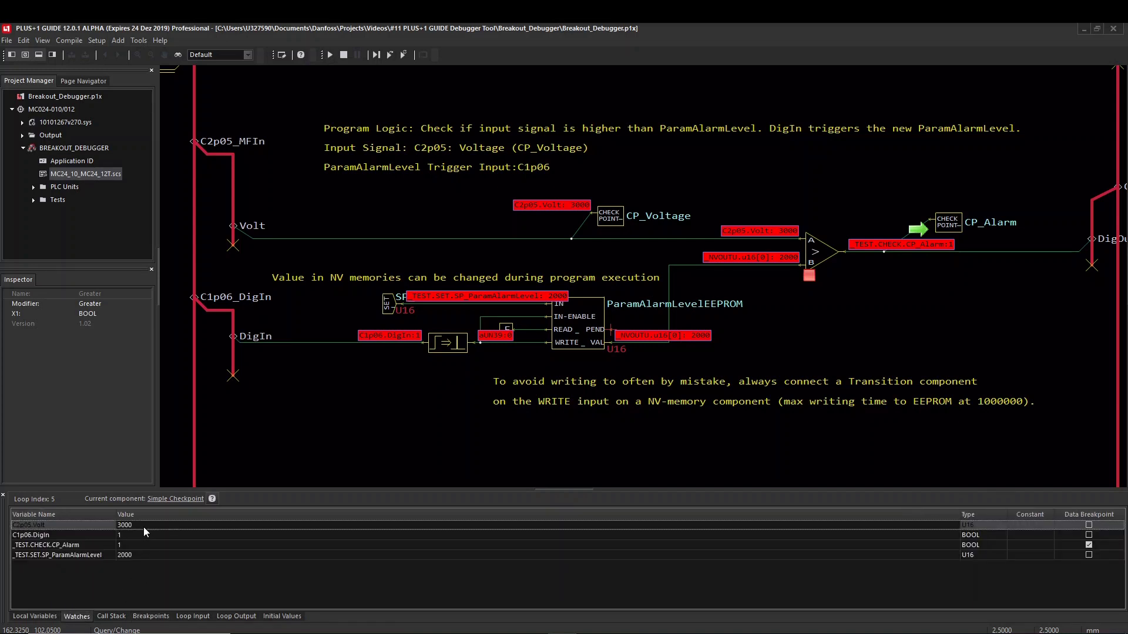
text(1500)
key(Return)
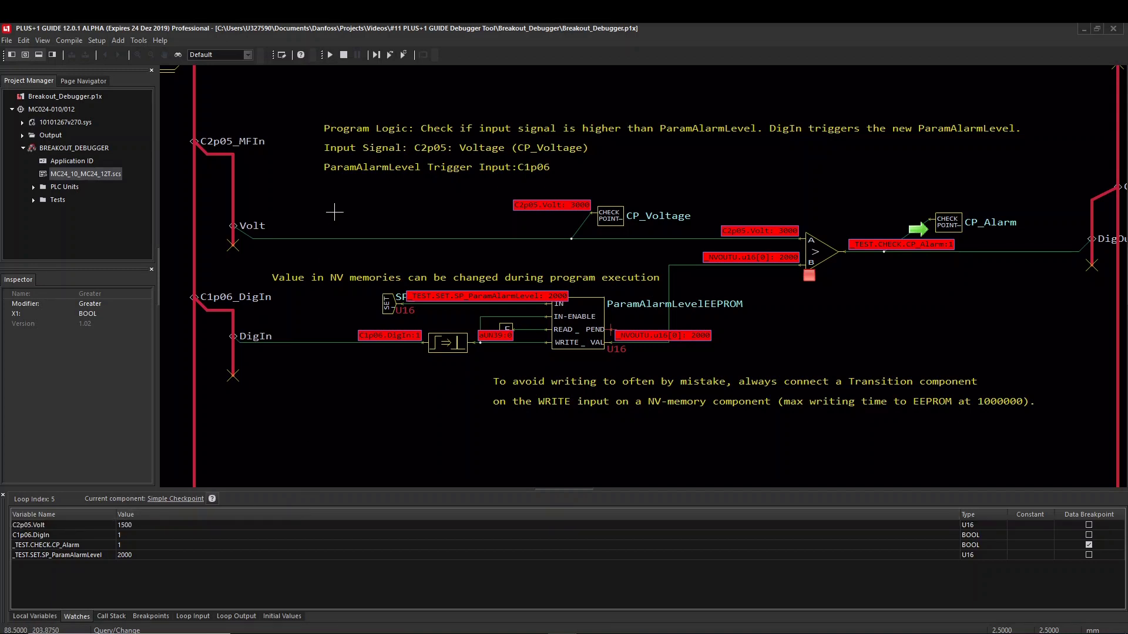
click(332, 56)
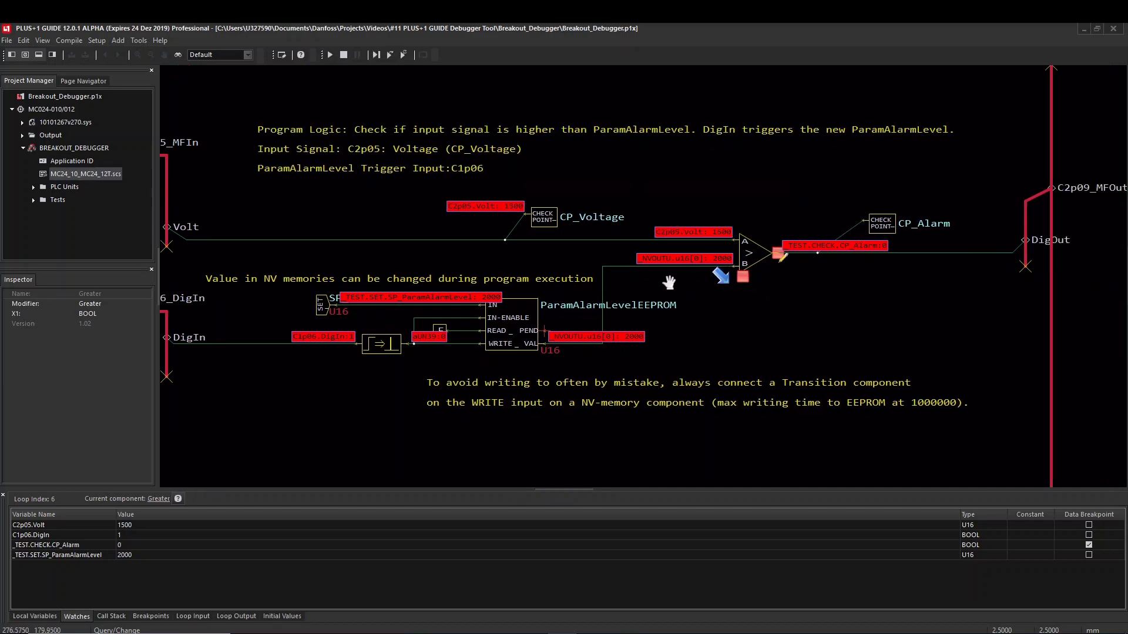
scroll(725, 264, up, 1)
scroll(726, 269, up, 1)
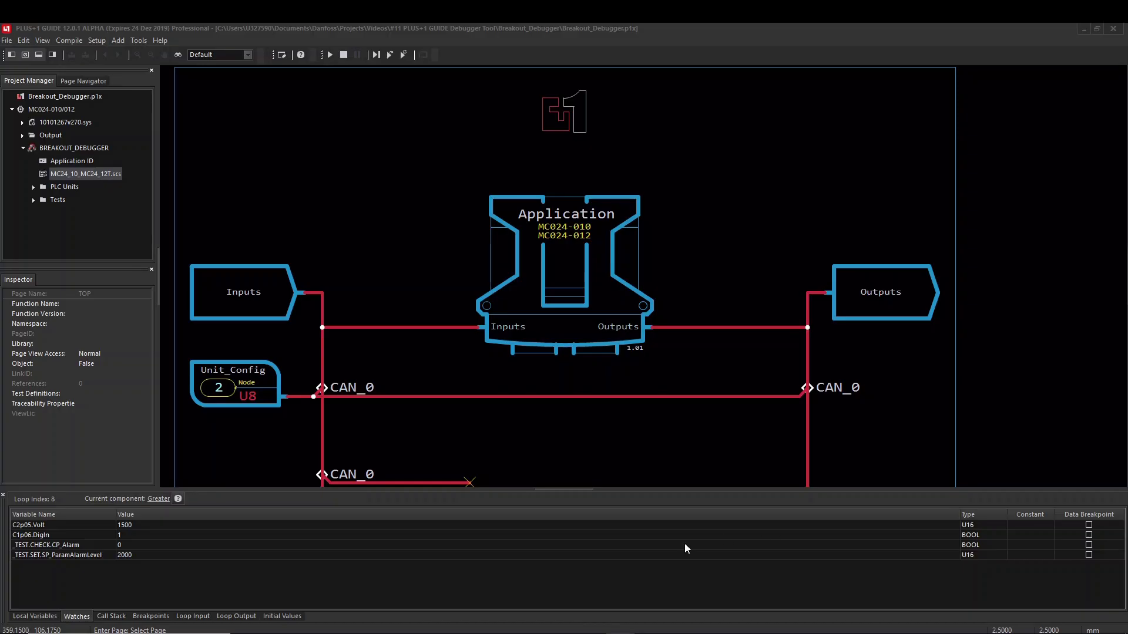
Show the call stack and jump to the Greater comparator on the Application page.
click(113, 616)
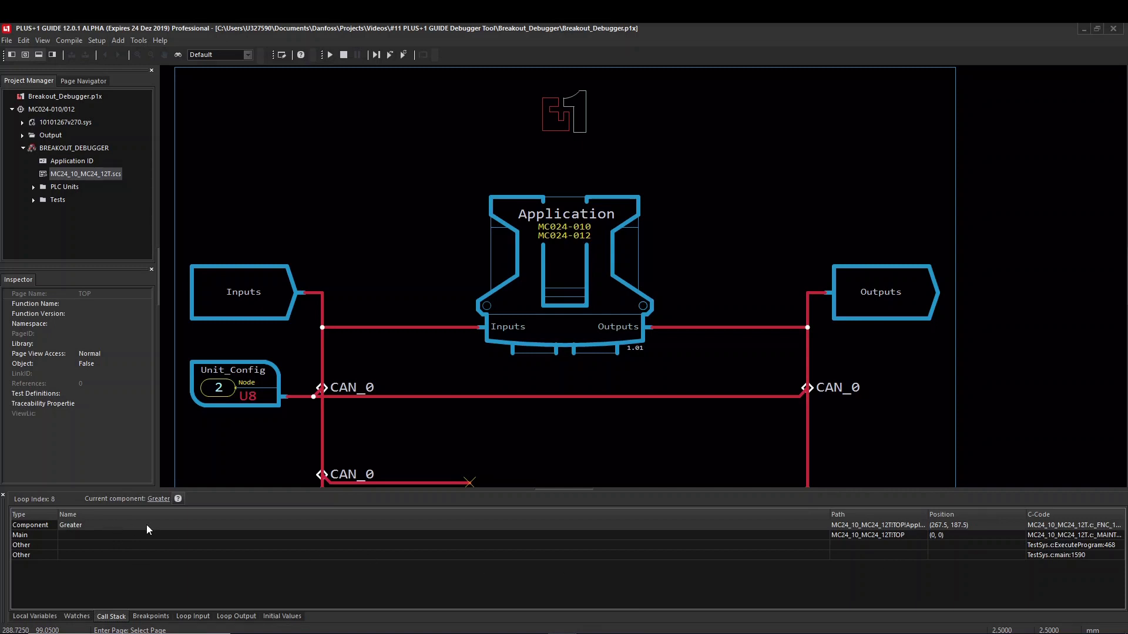
double_click(313, 526)
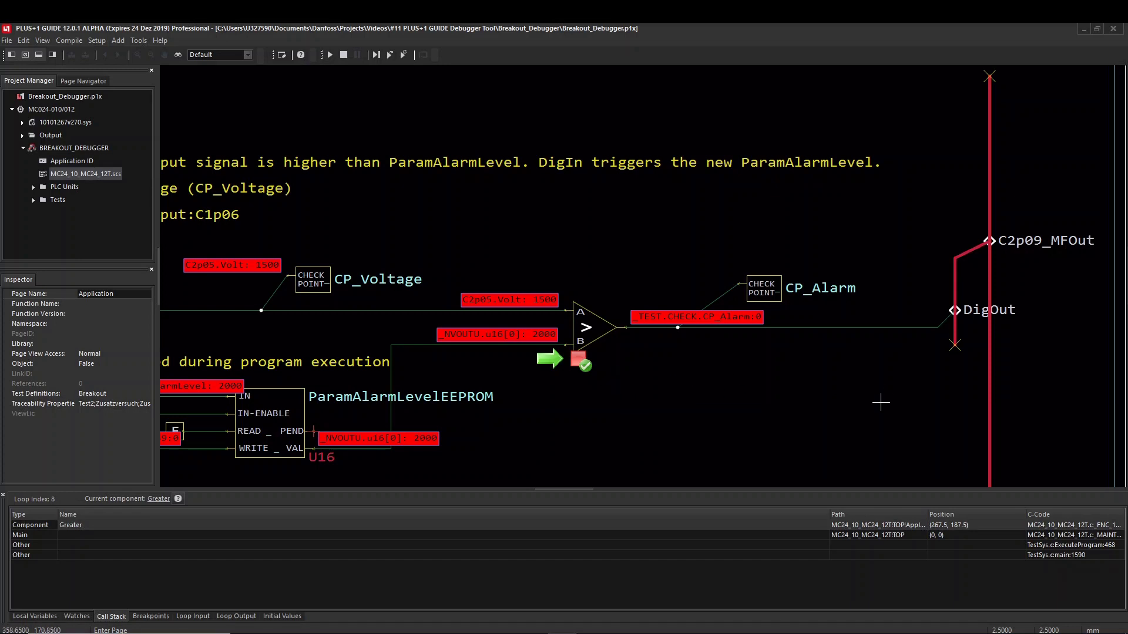
click(95, 42)
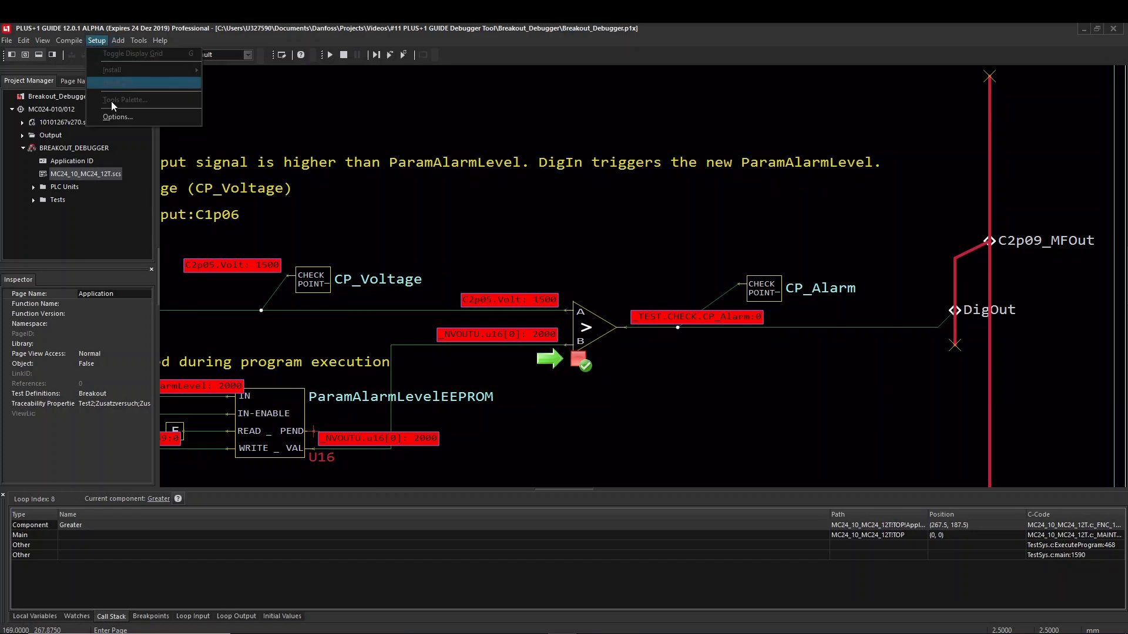
click(112, 116)
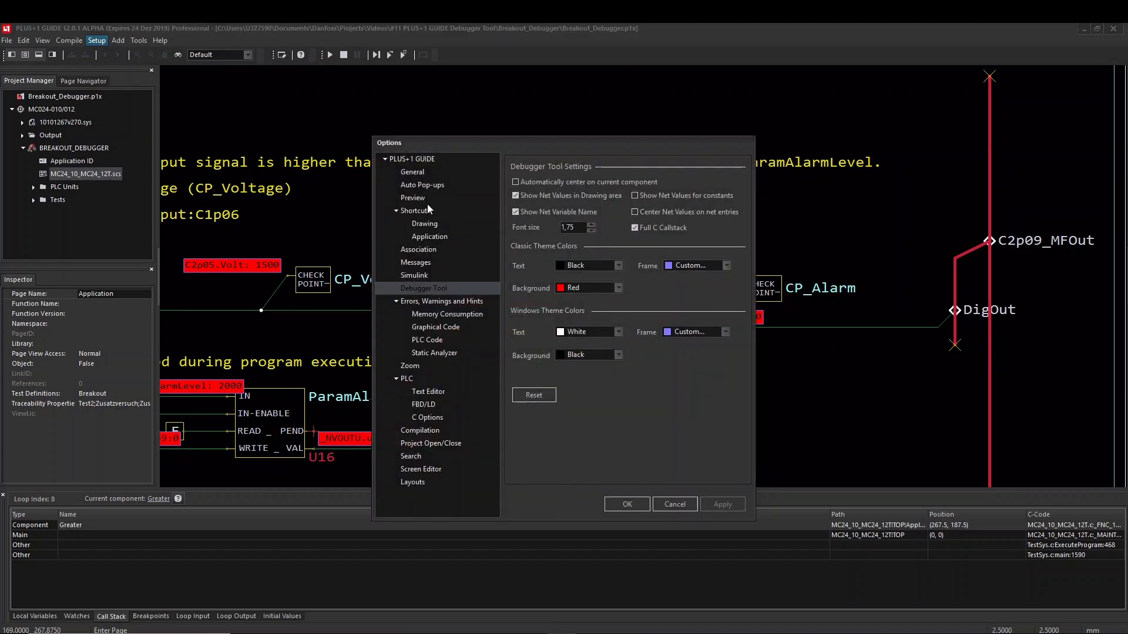
click(634, 228)
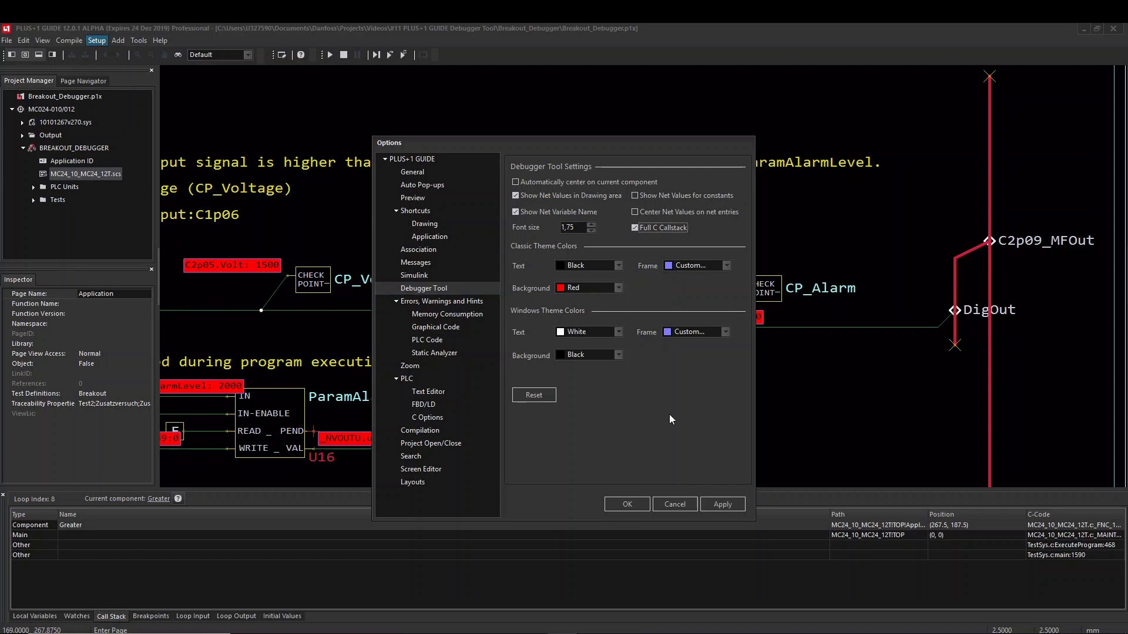
click(667, 504)
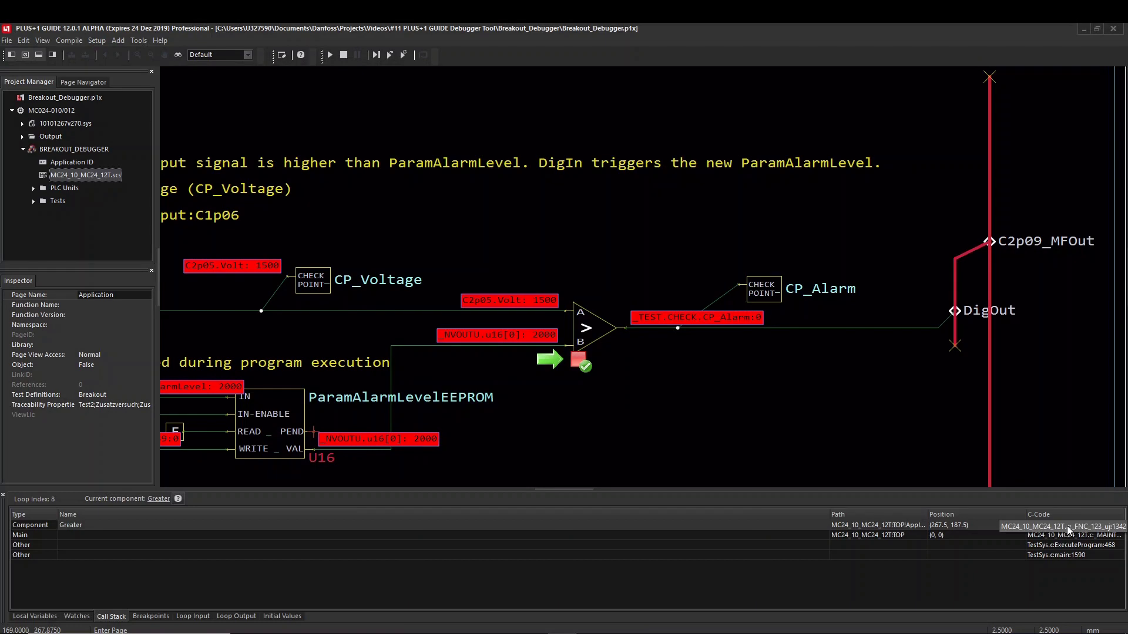
Open the Greater comparator's C code, toggle breakpoints at lines 1320 and 1331, then close it.
double_click(1067, 526)
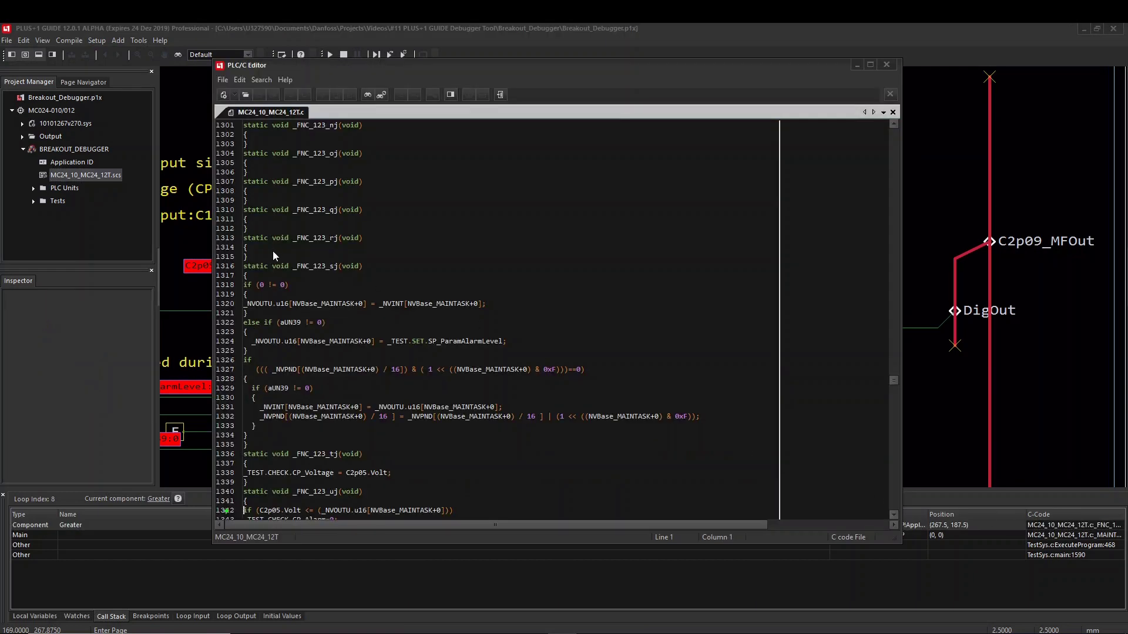
click(234, 303)
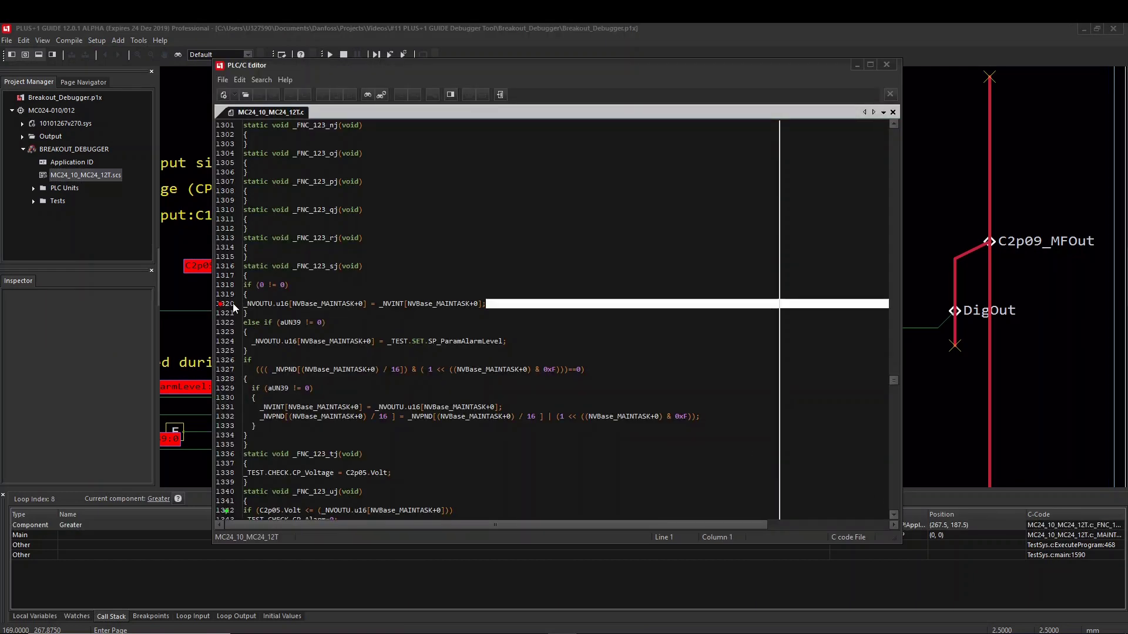
click(230, 408)
scroll(228, 352, down, 4)
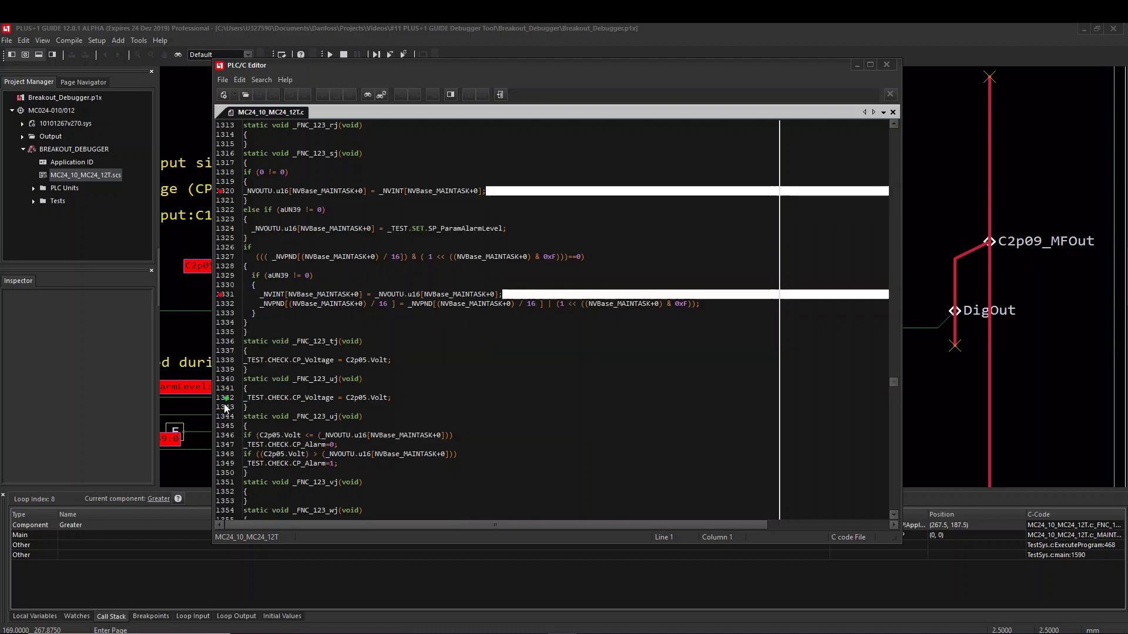
click(225, 294)
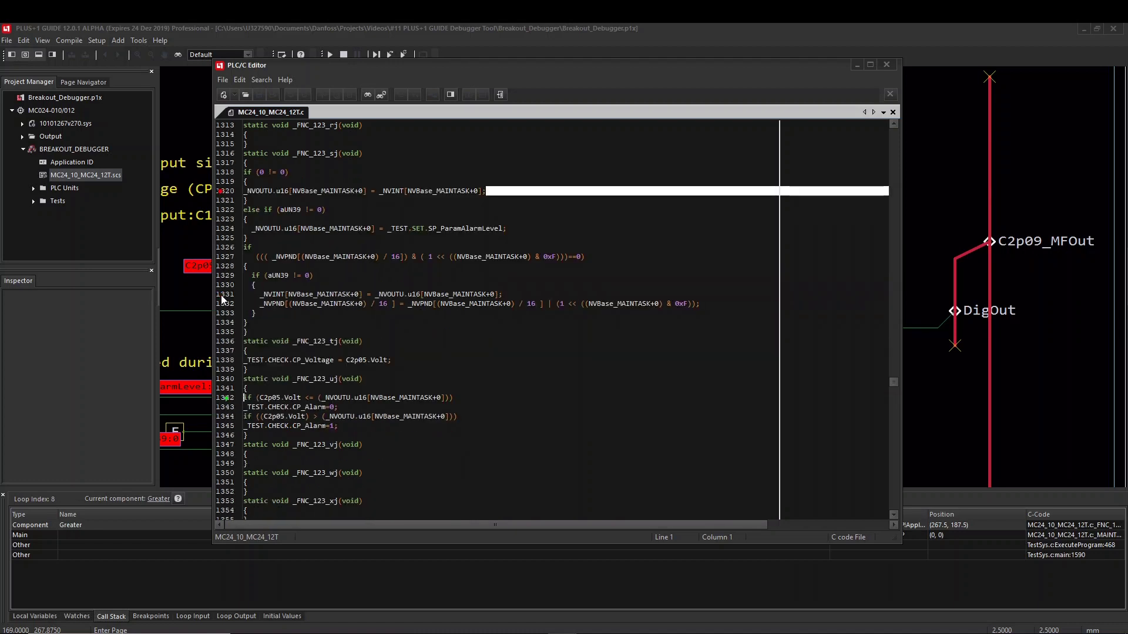
click(224, 194)
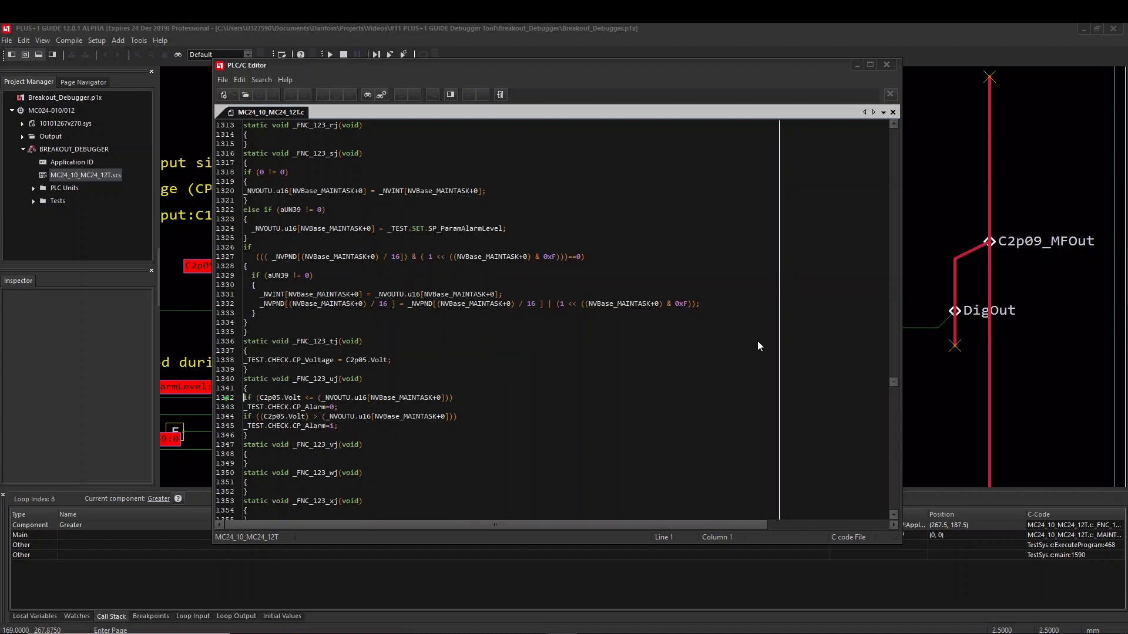
drag(893, 382, 879, 302)
click(886, 64)
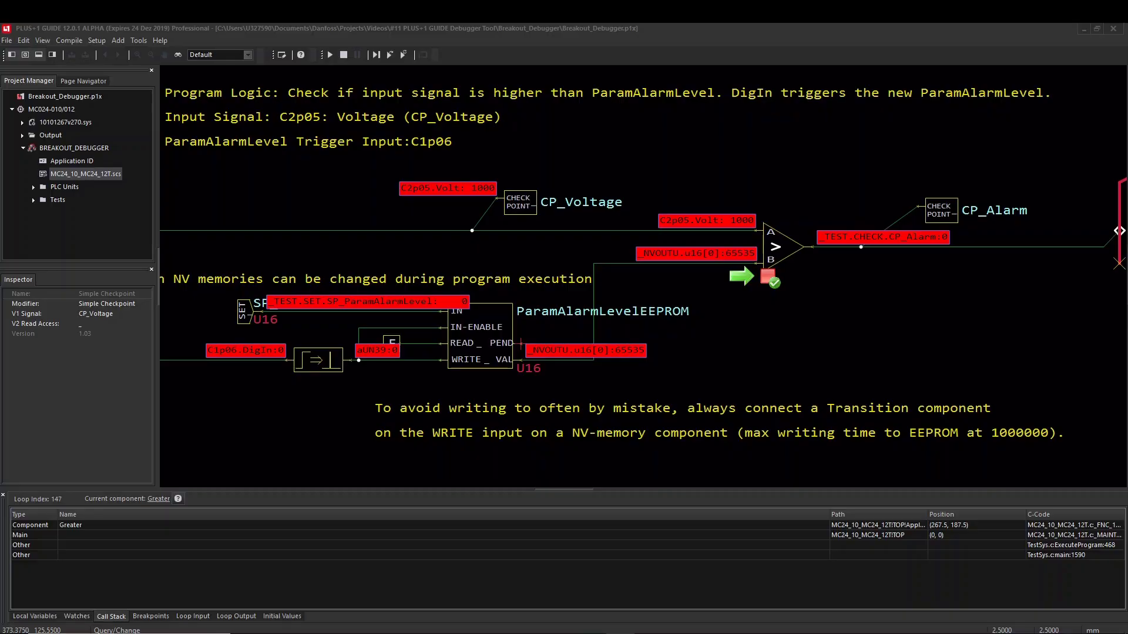
Toggle the Greater breakpoint off and back on in the Breakpoints list.
click(151, 617)
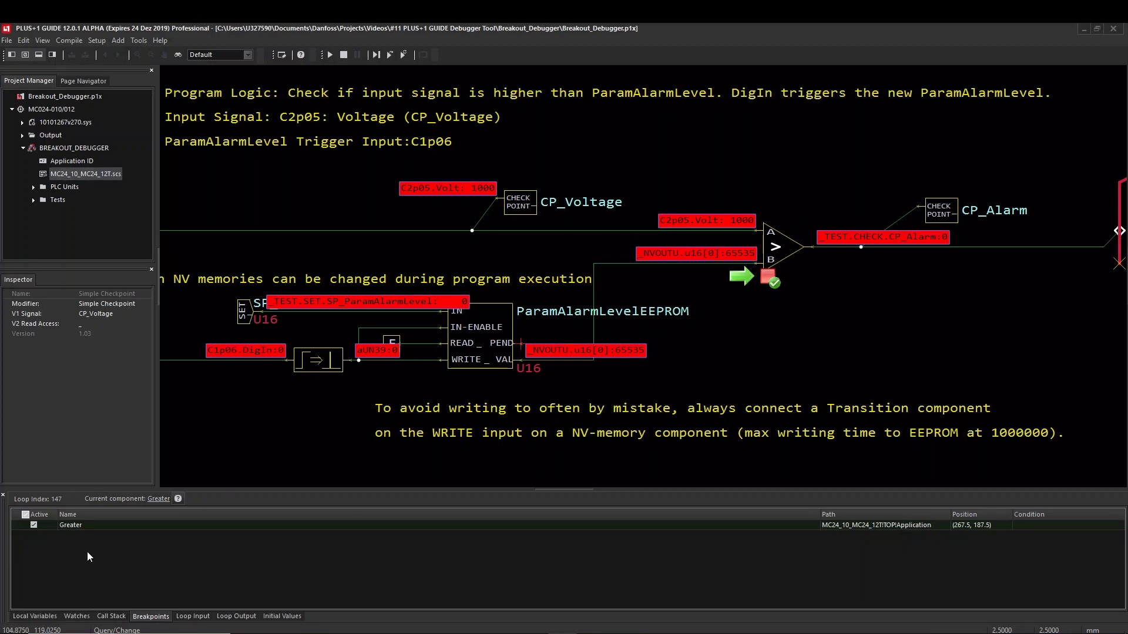
click(25, 516)
click(26, 516)
Create an active breakpoint on the CP_Voltage checkpoint.
double_click(519, 200)
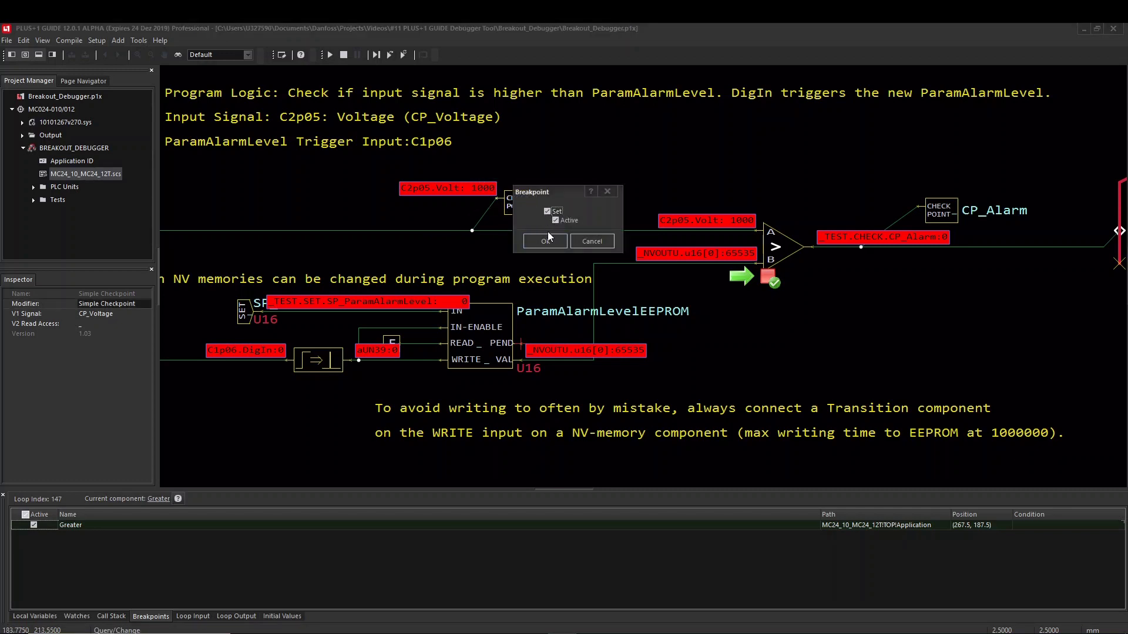
click(547, 239)
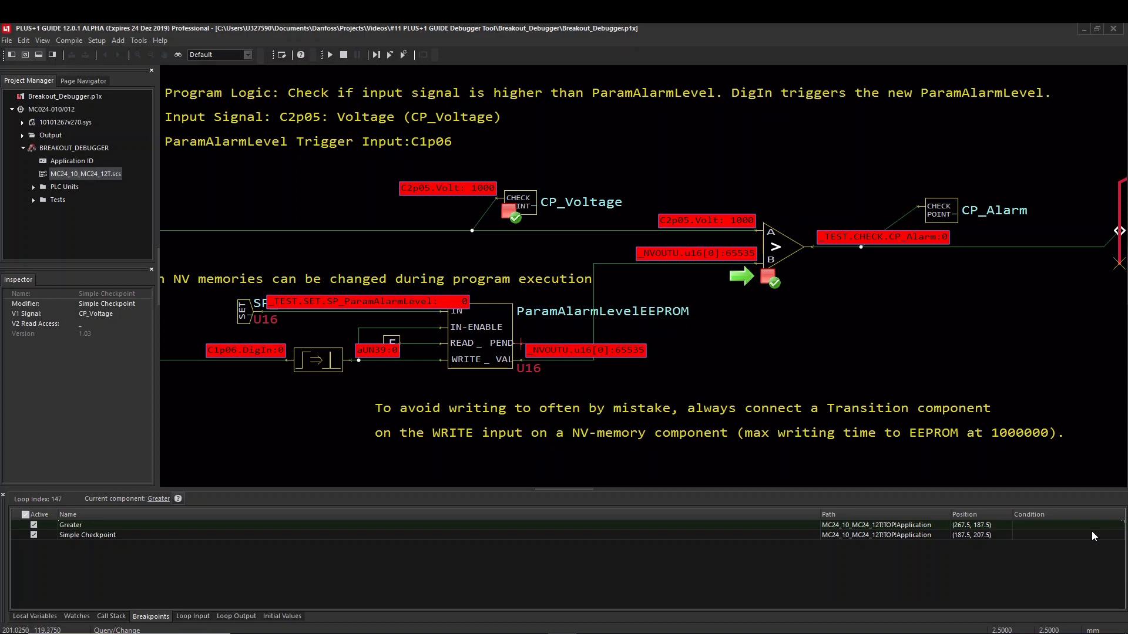
click(35, 535)
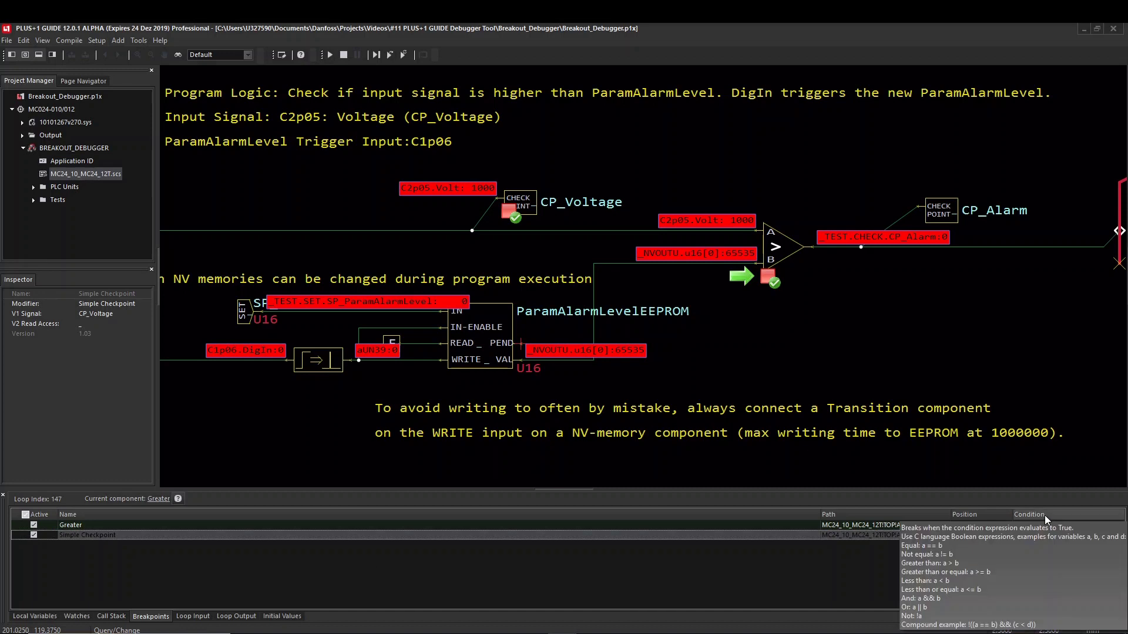
click(74, 617)
Add CP_Voltage to the watch list.
right_click(73, 582)
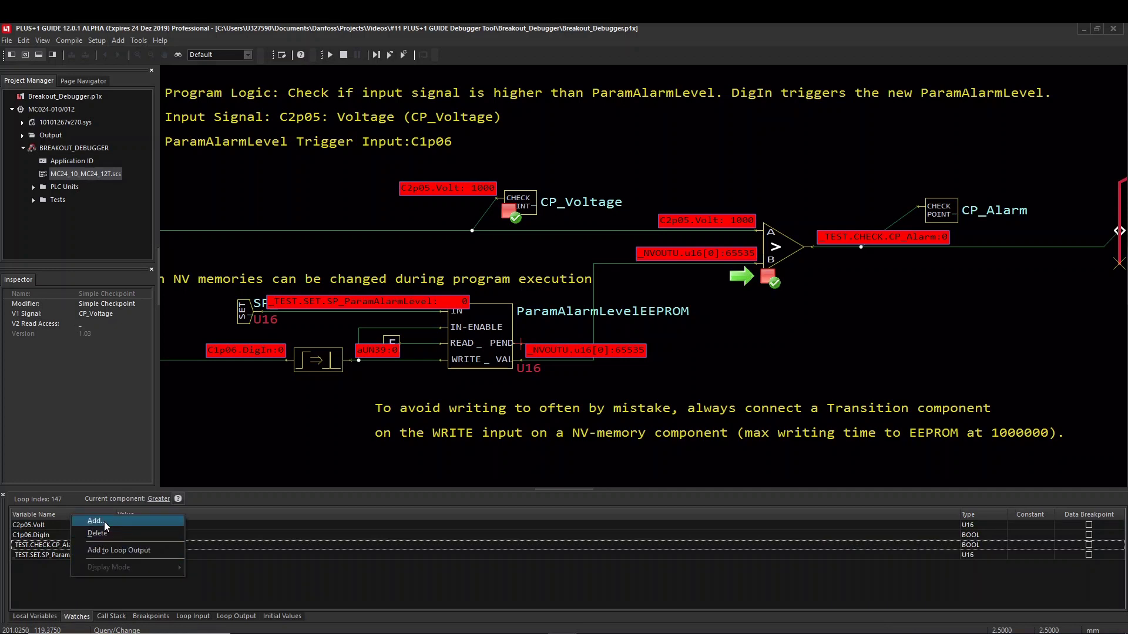
key(Escape)
click(641, 329)
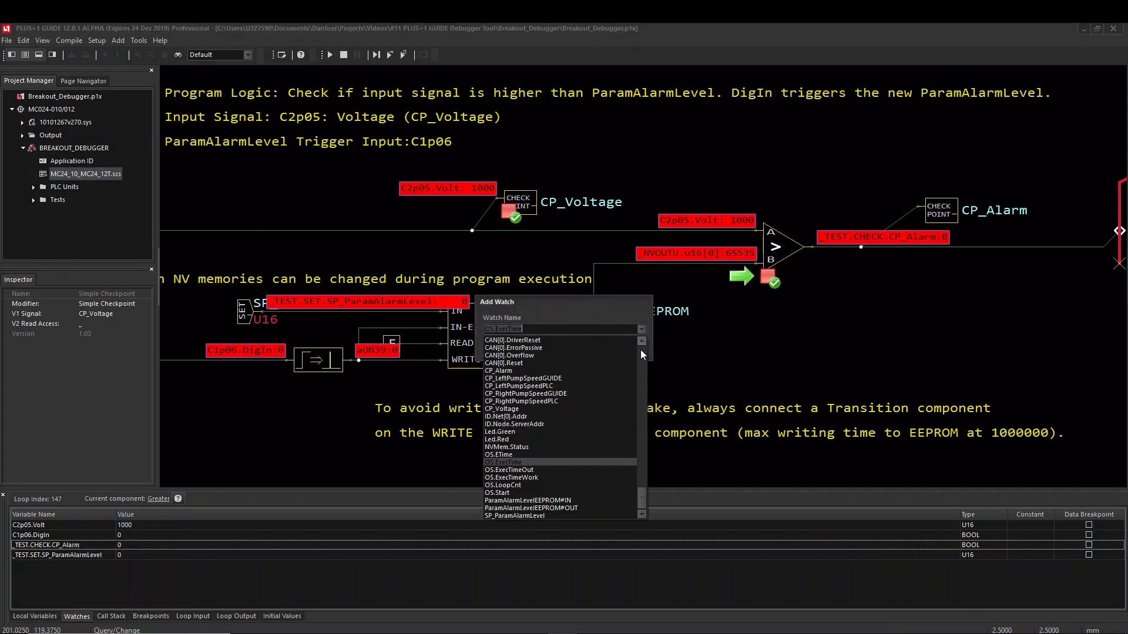
click(513, 409)
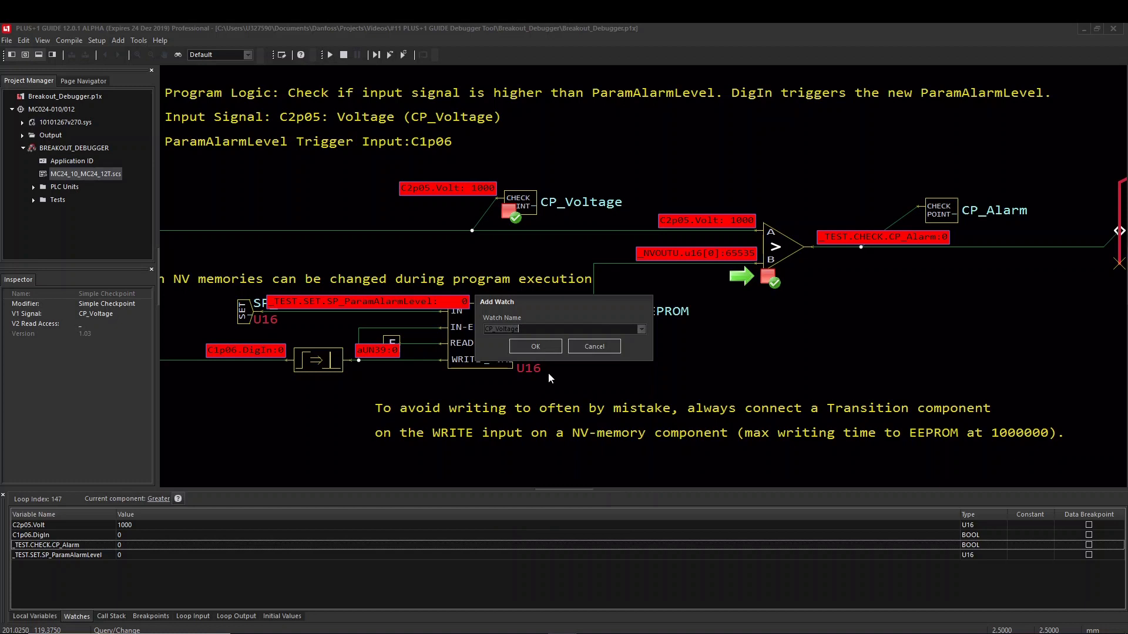
click(555, 346)
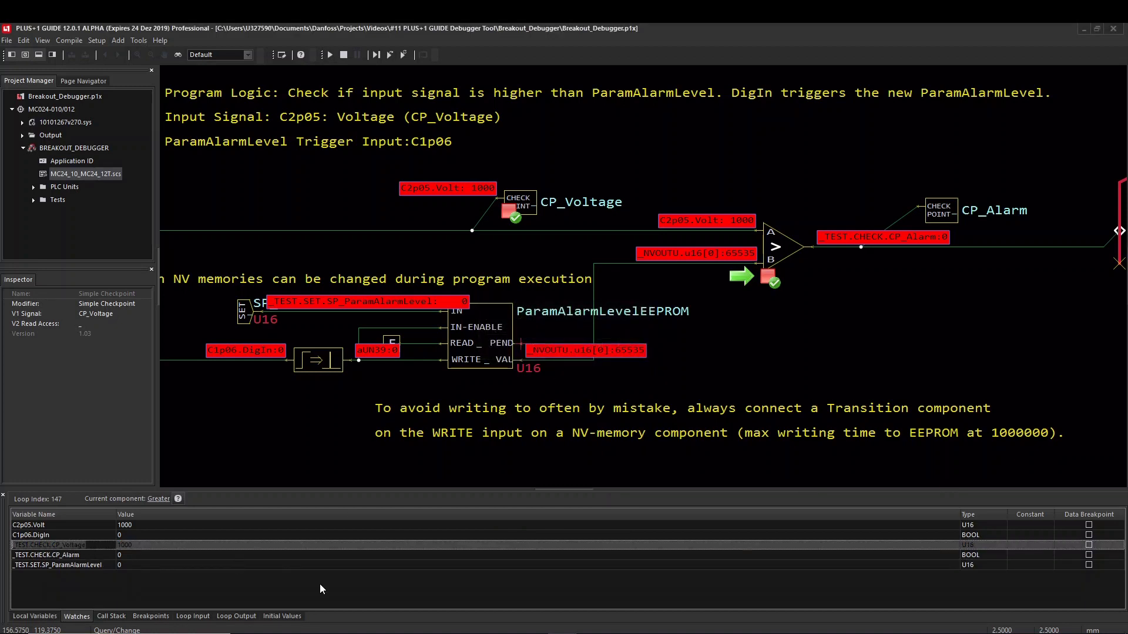
Set the Simple Checkpoint condition to '_TEST.CHECK.CP_Voltage < 500'.
click(149, 616)
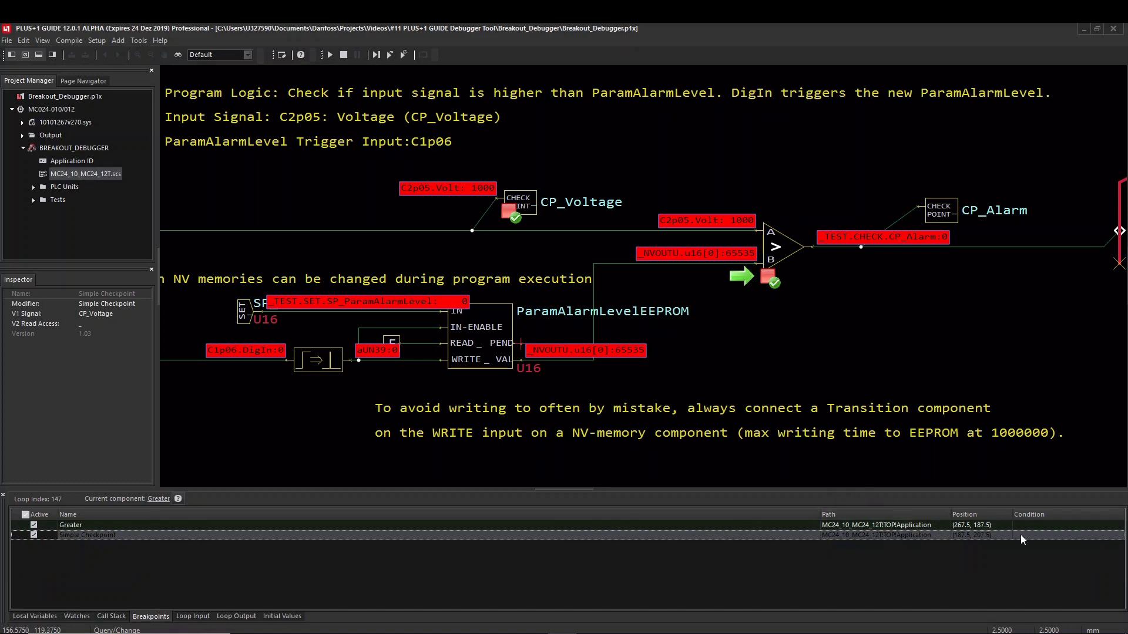
text(_TEST.CHECK.CP_Voltage)
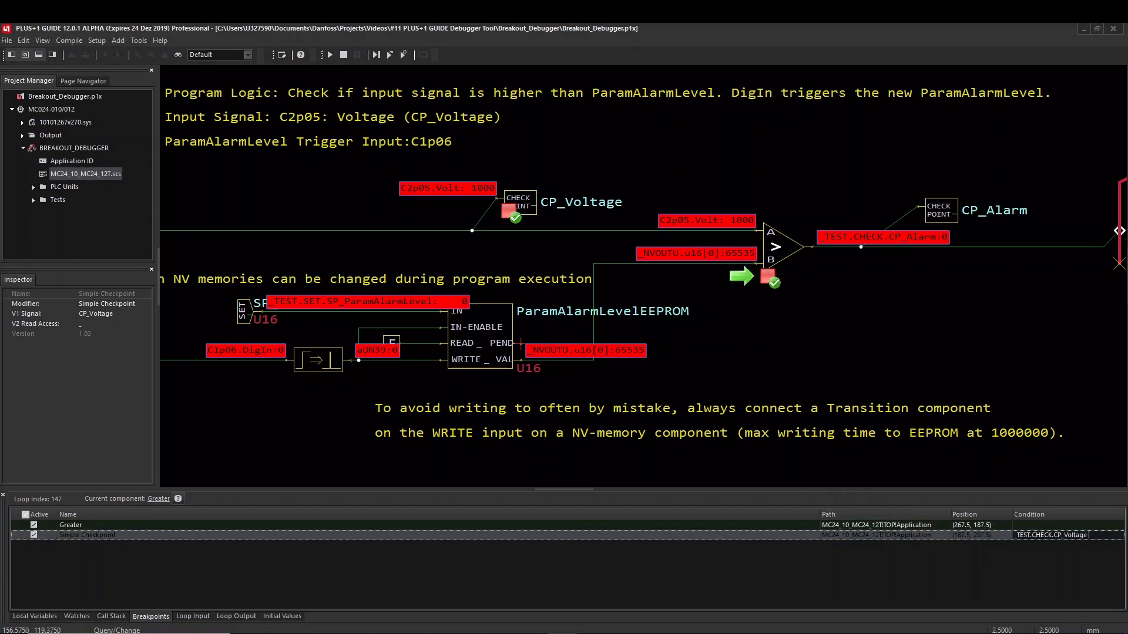
text(500)
click(77, 616)
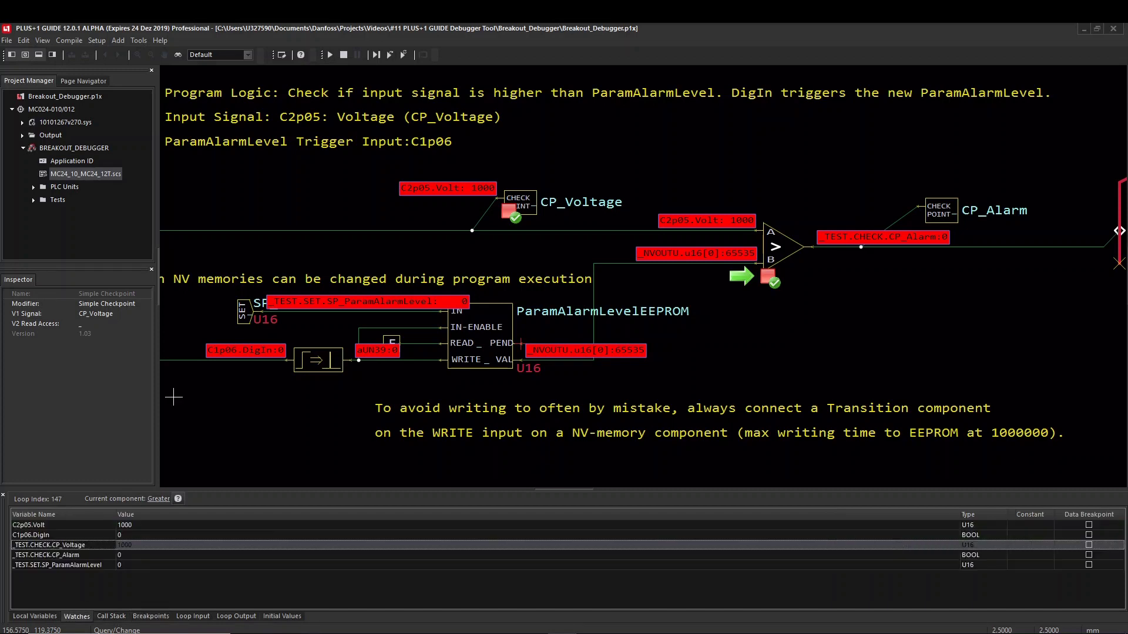
Step once, set C2p05.Volt to 300 and run to the checkpoint.
click(330, 55)
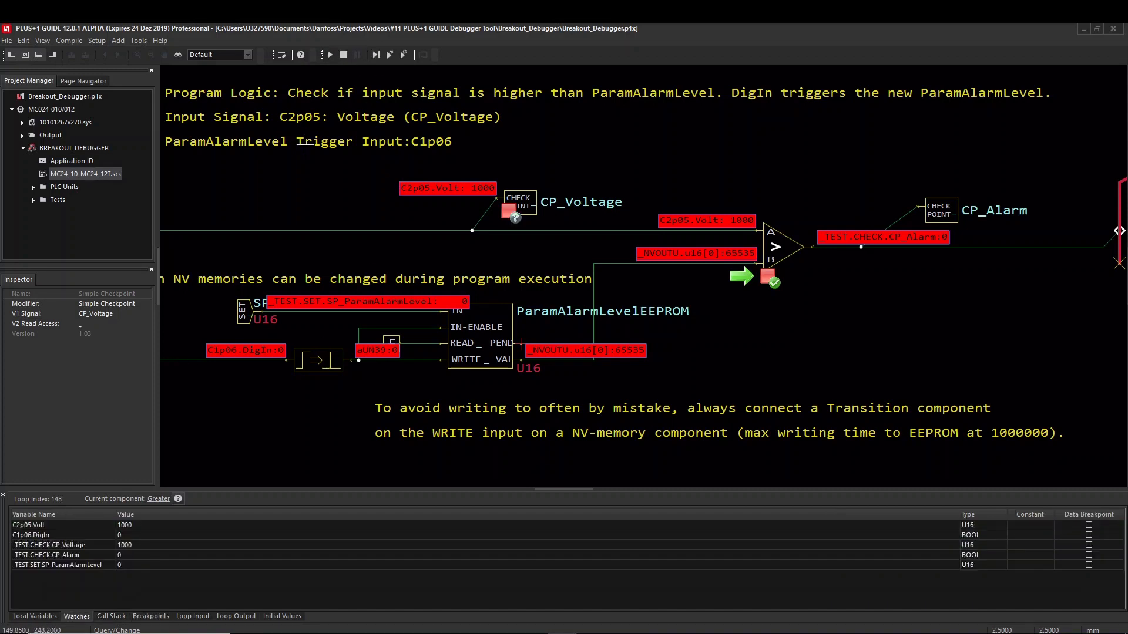
double_click(123, 526)
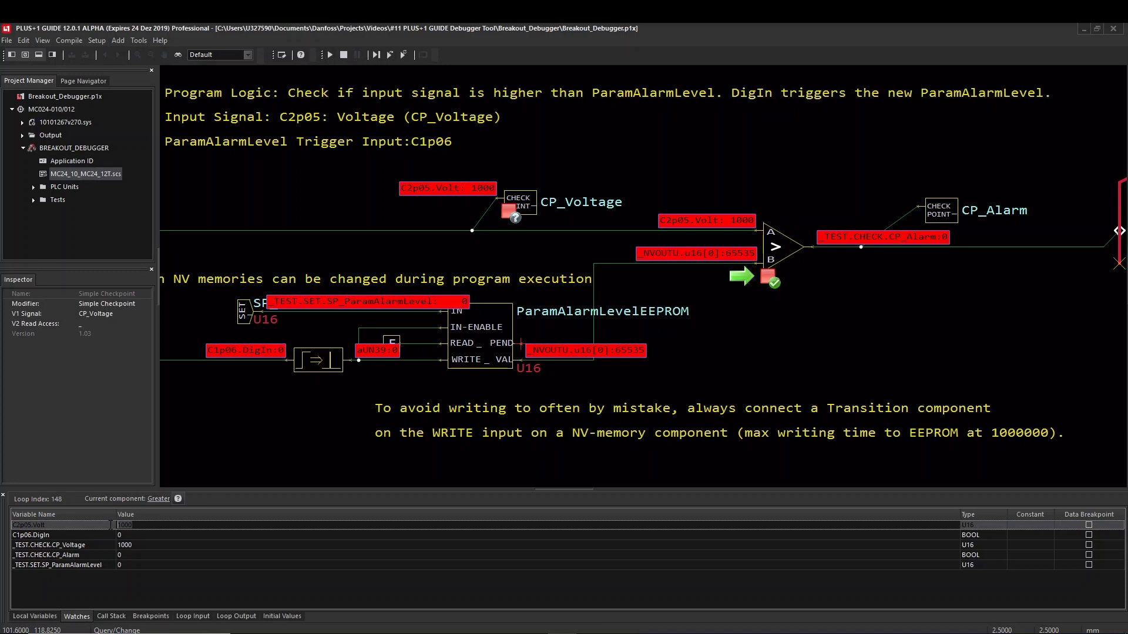
text(300)
key(Return)
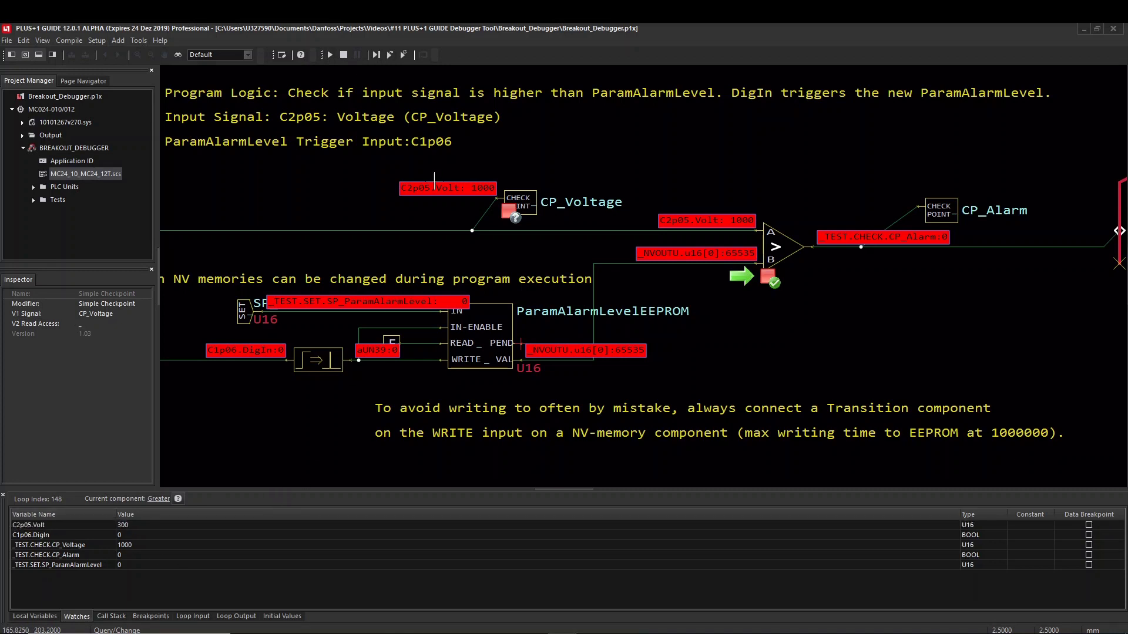
click(326, 54)
click(326, 55)
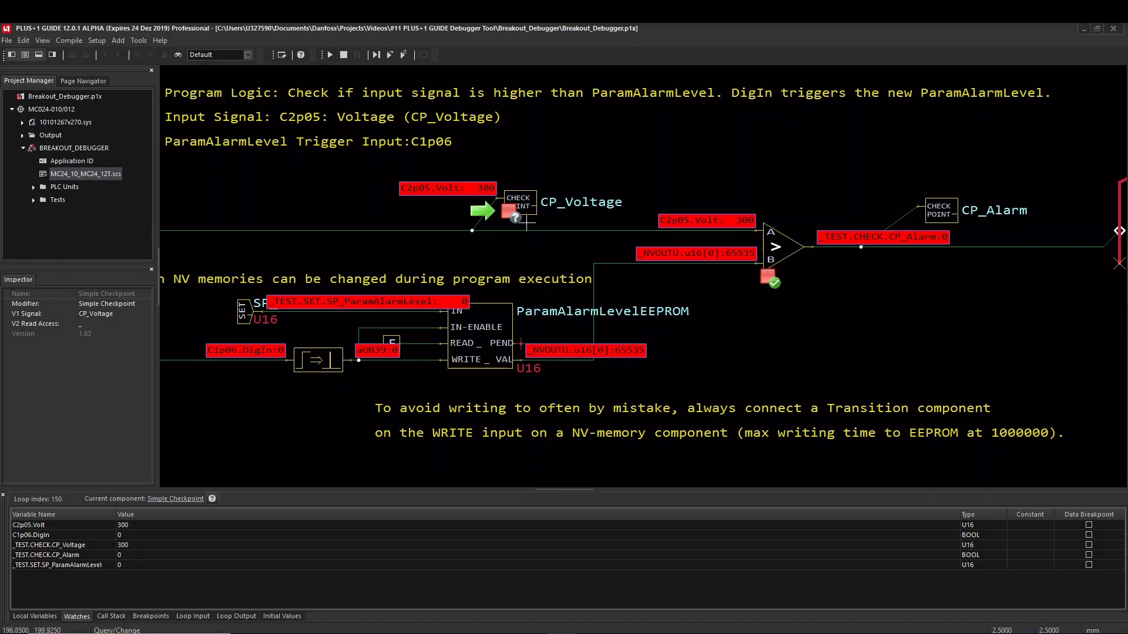
Set C2p05.Volt to 3000 and run on to the Greater comparator.
double_click(153, 527)
text(0)
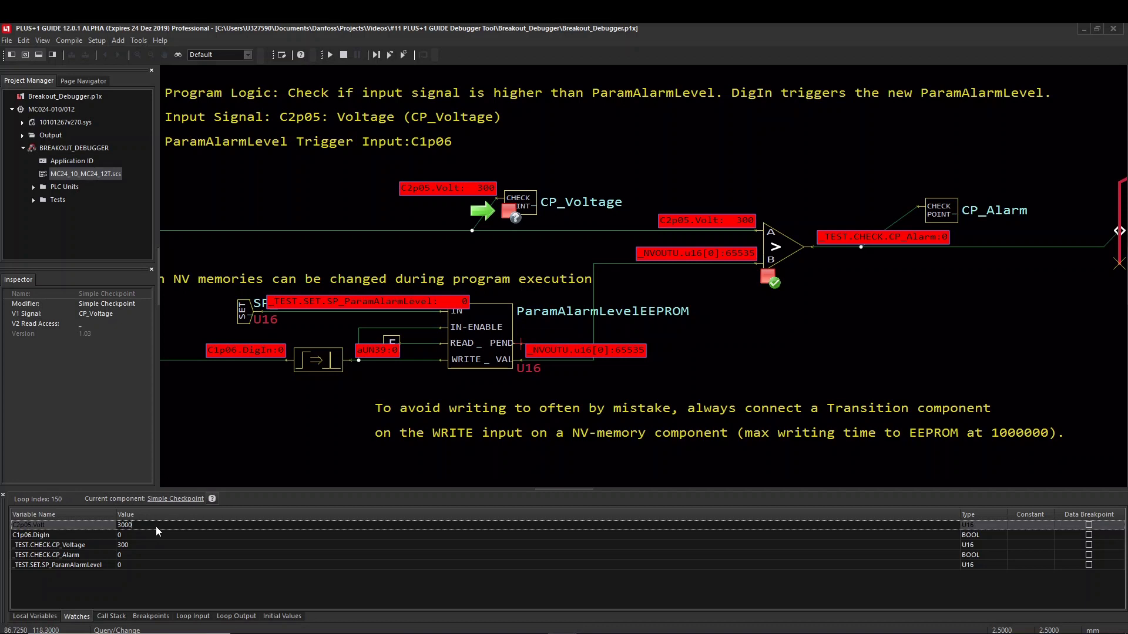
key(Return)
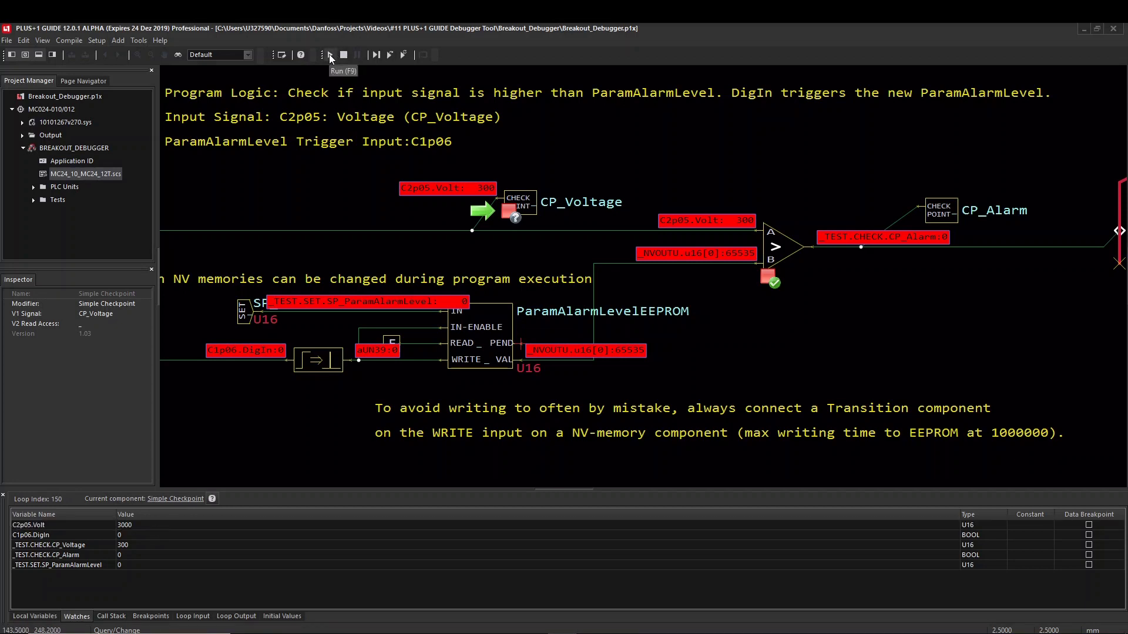
click(331, 56)
click(332, 55)
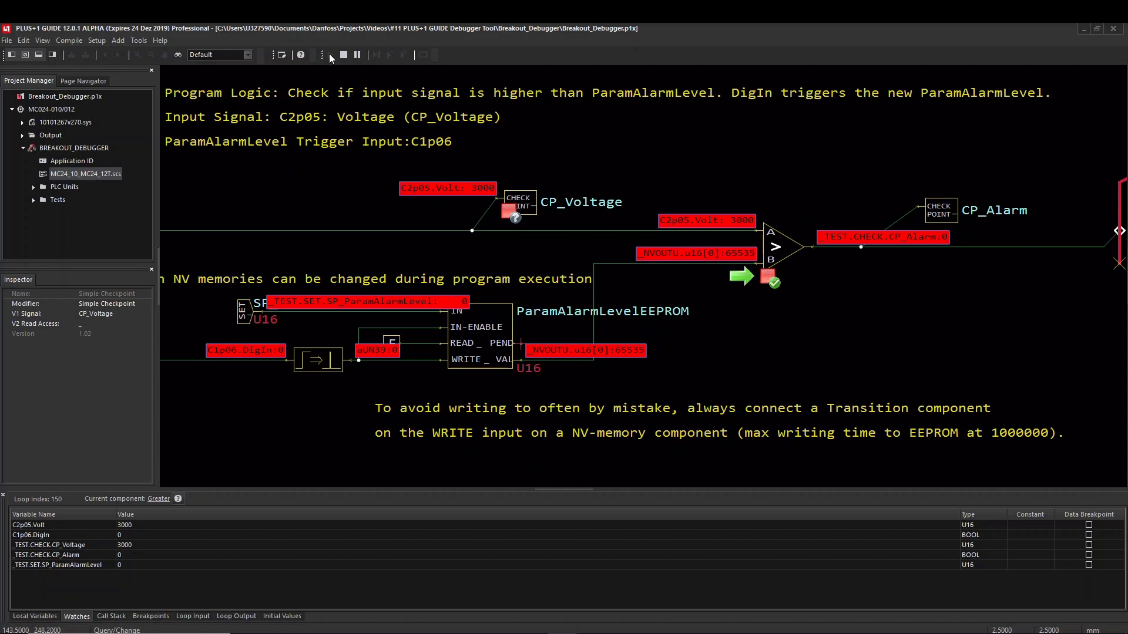
click(332, 56)
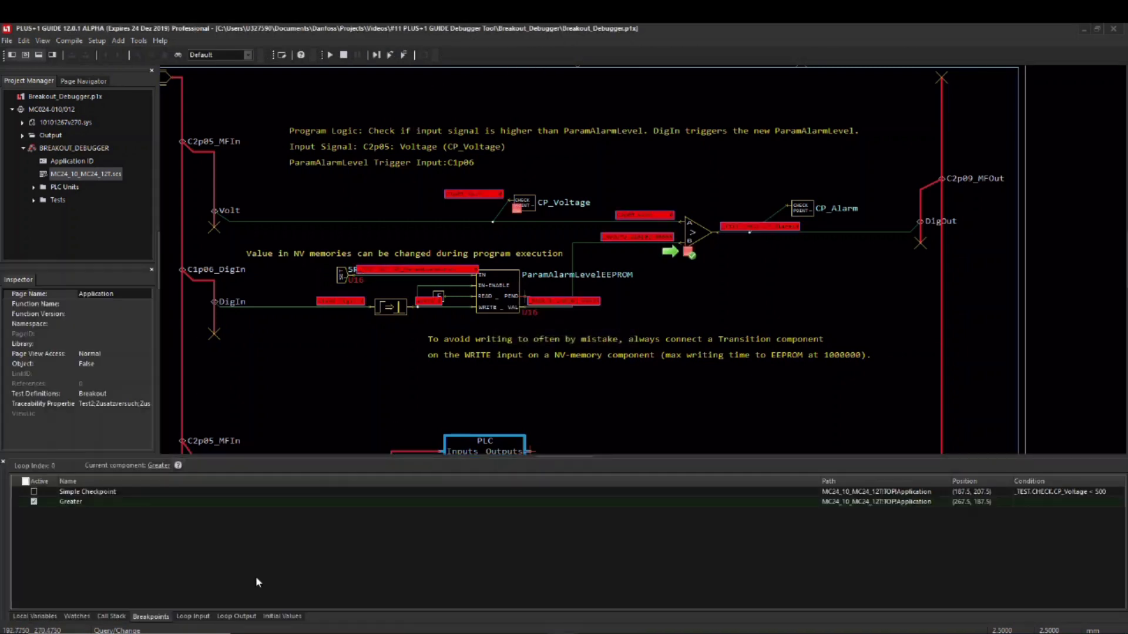
Open the Loop Input table and its Select Loop Input Signals dialog.
click(201, 617)
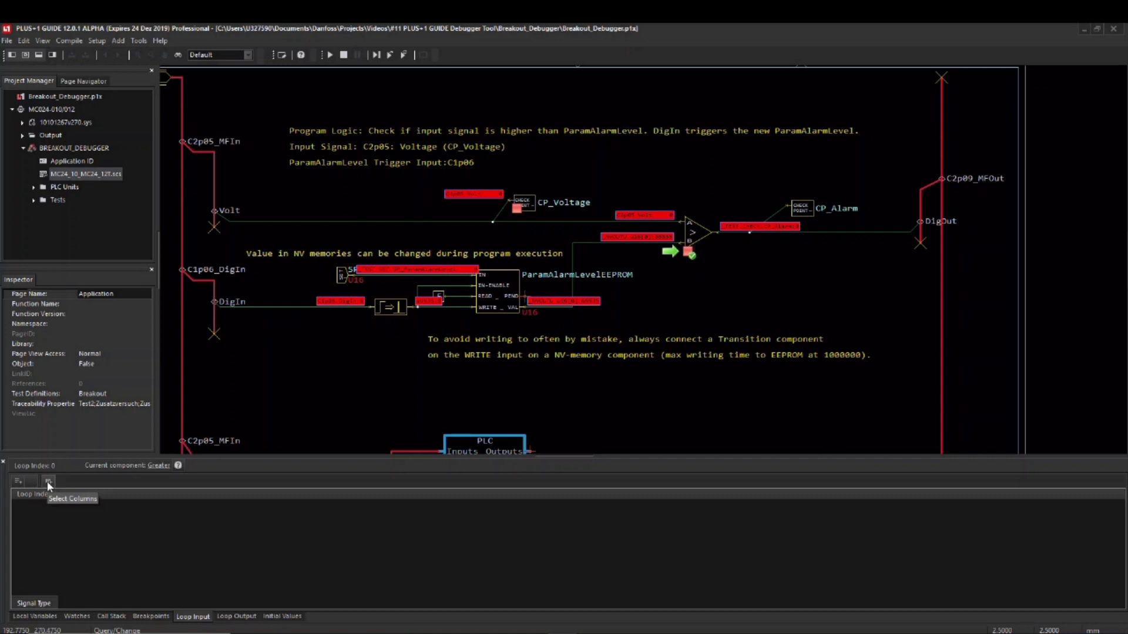
right_click(72, 524)
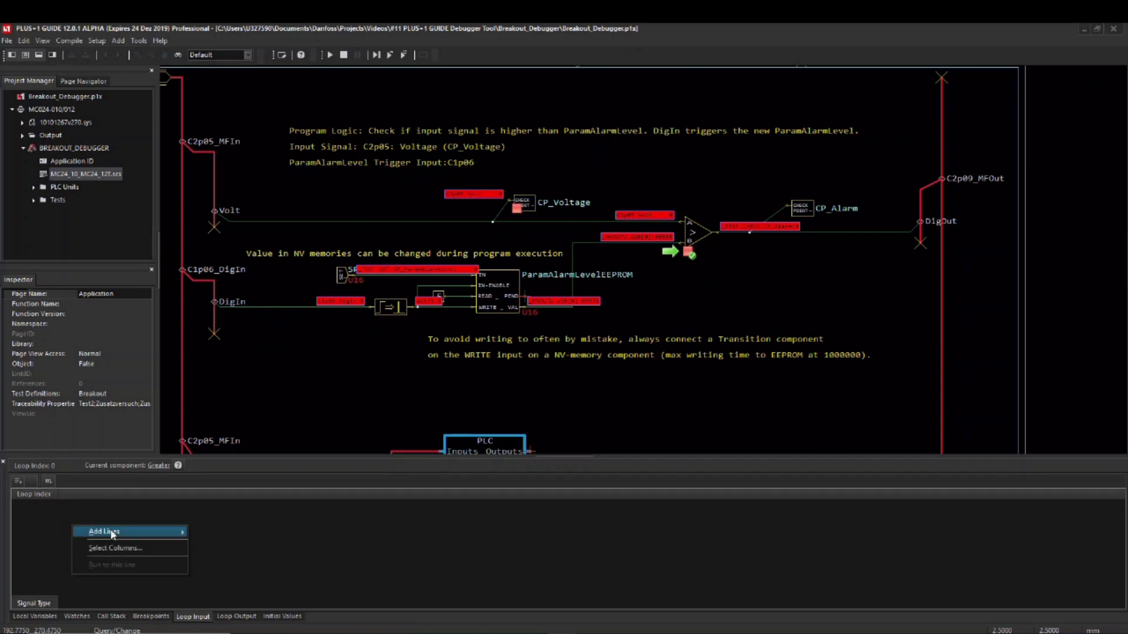
mouse_move(123, 531)
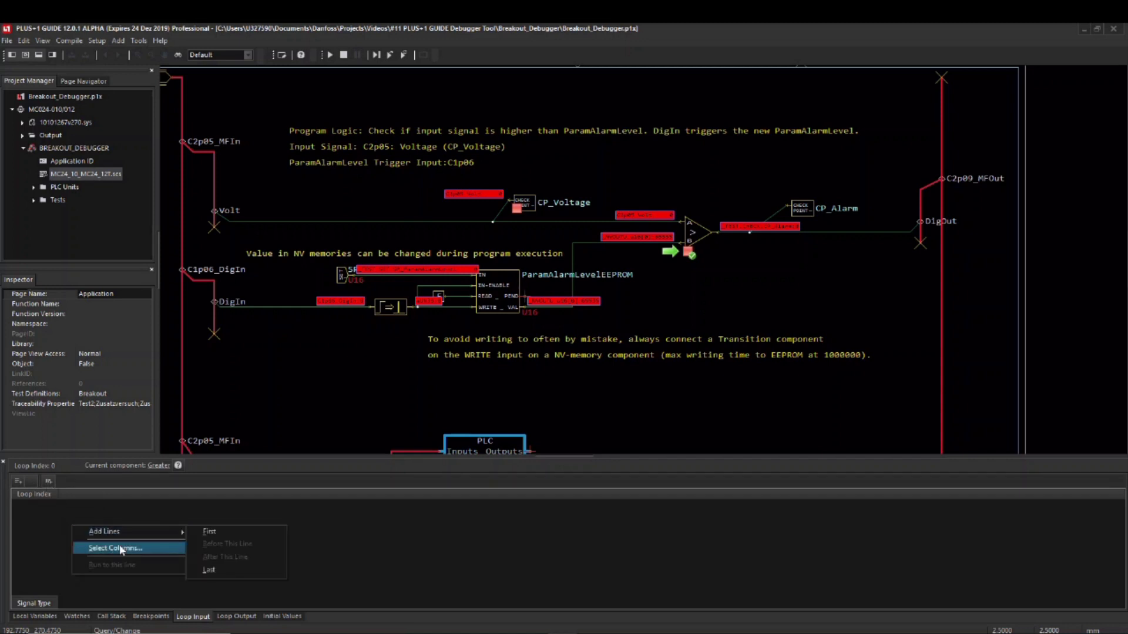
click(209, 532)
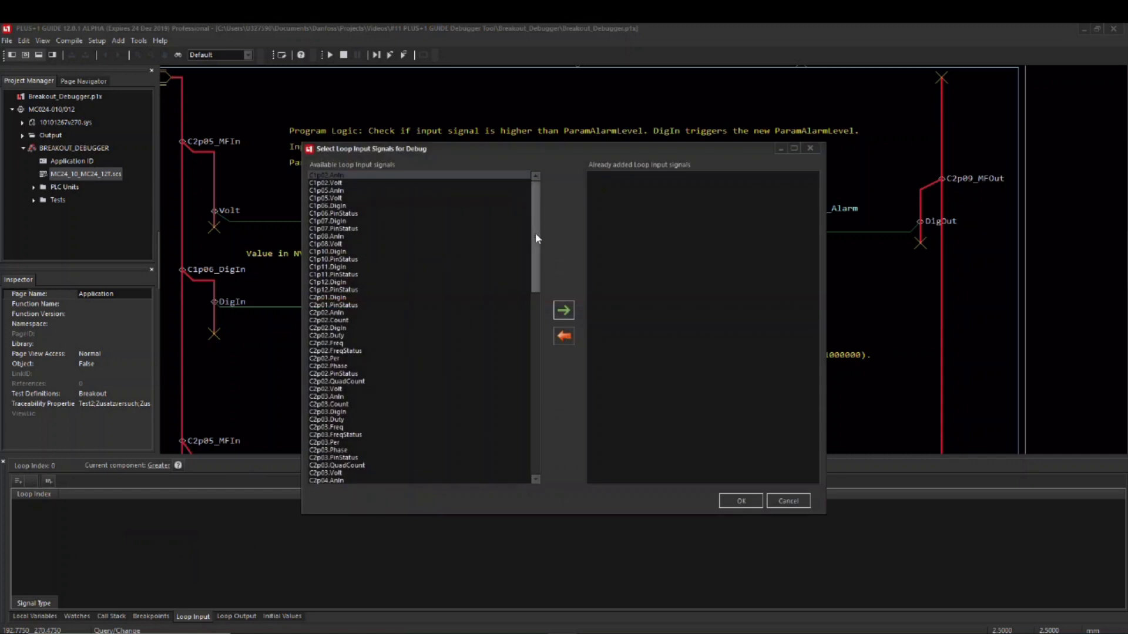
drag(536, 238, 543, 318)
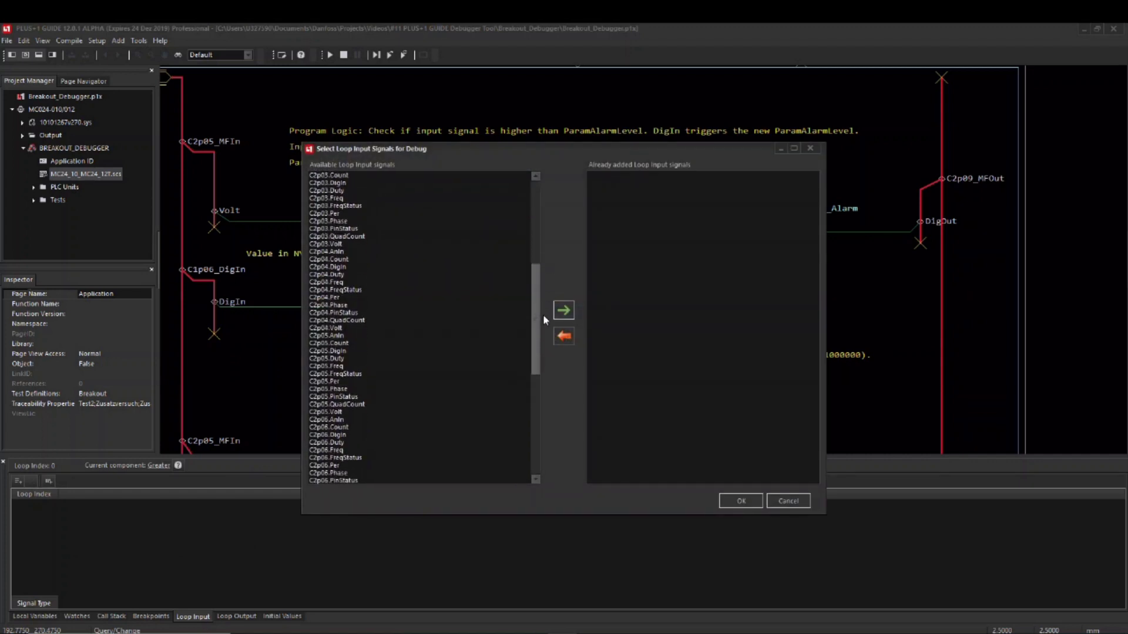
Add C2p05.Volt, SP_ParamAlarmLevel and C1p06.DigIn as loop input columns.
click(333, 411)
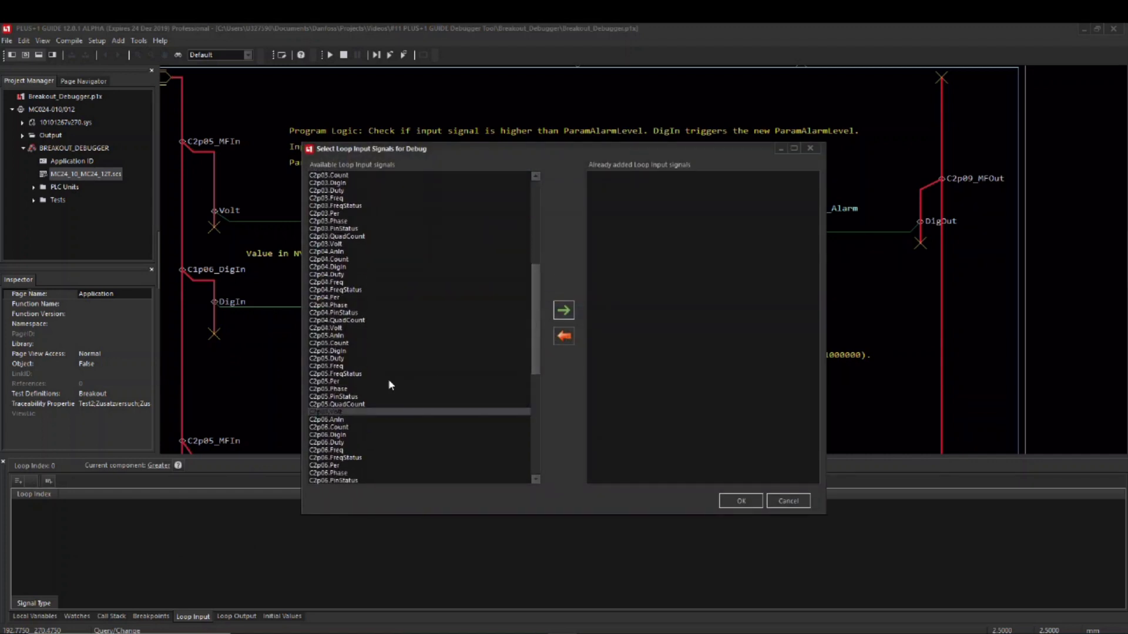
click(569, 312)
drag(537, 357, 432, 480)
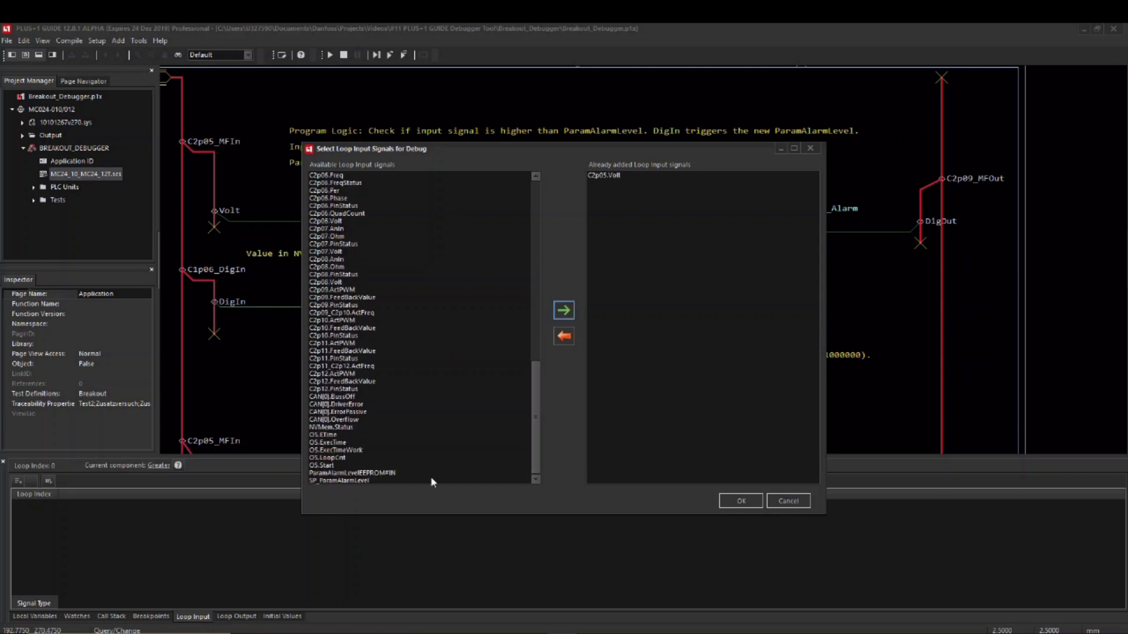
click(337, 481)
click(564, 311)
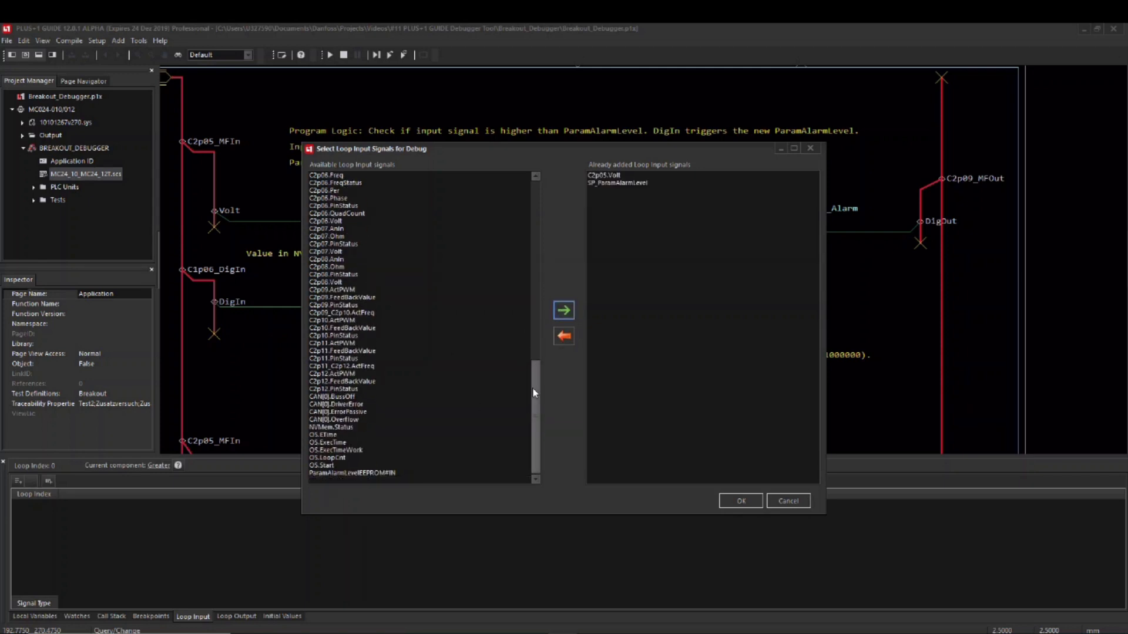
drag(533, 393, 543, 199)
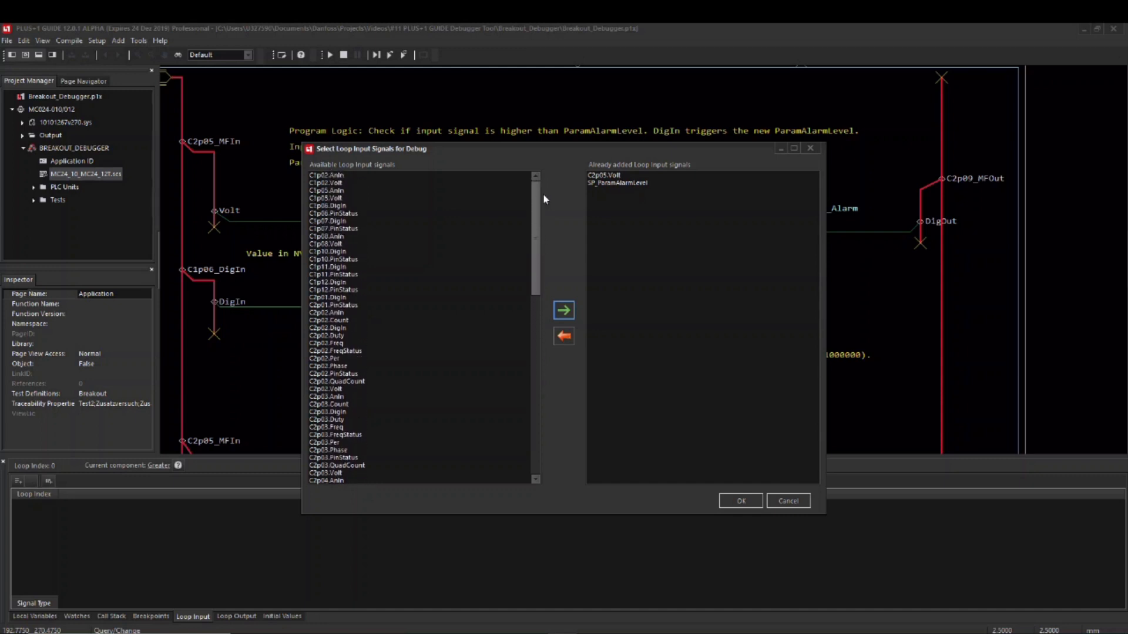
click(345, 205)
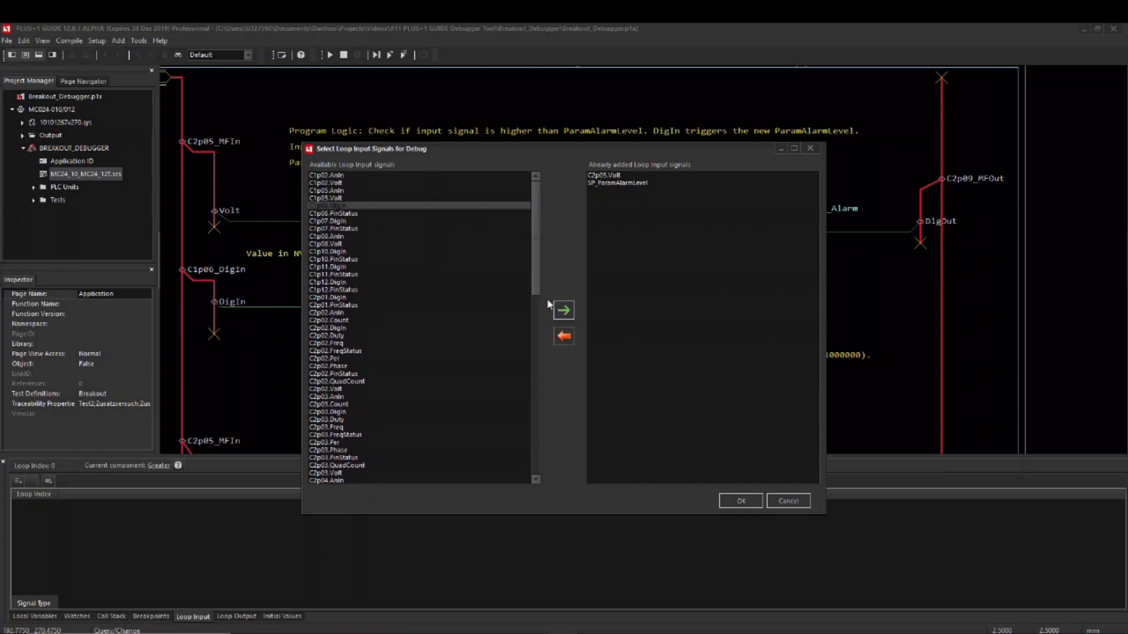
click(564, 311)
click(737, 502)
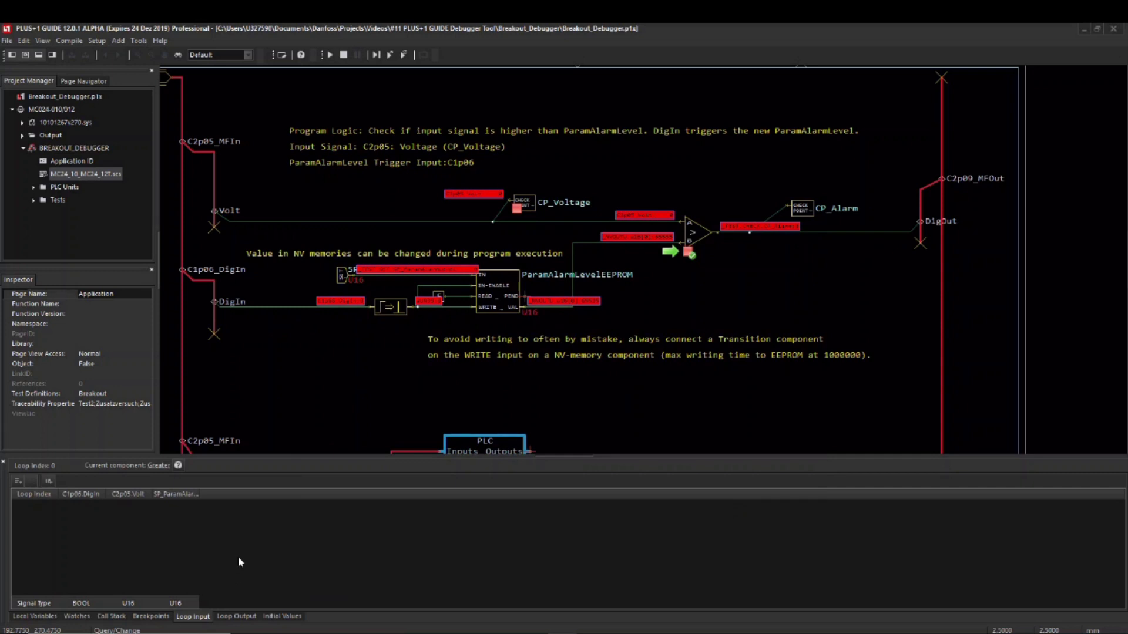
Add five empty rows, loop indices 0–4, to the loop input table.
right_click(96, 525)
mouse_move(129, 532)
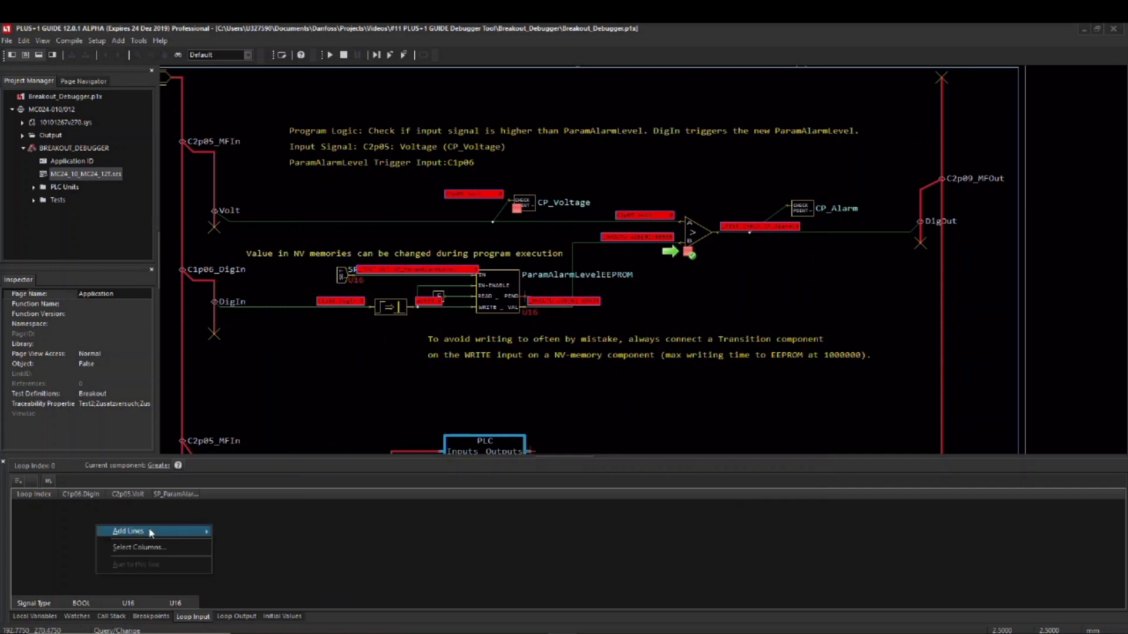
click(229, 532)
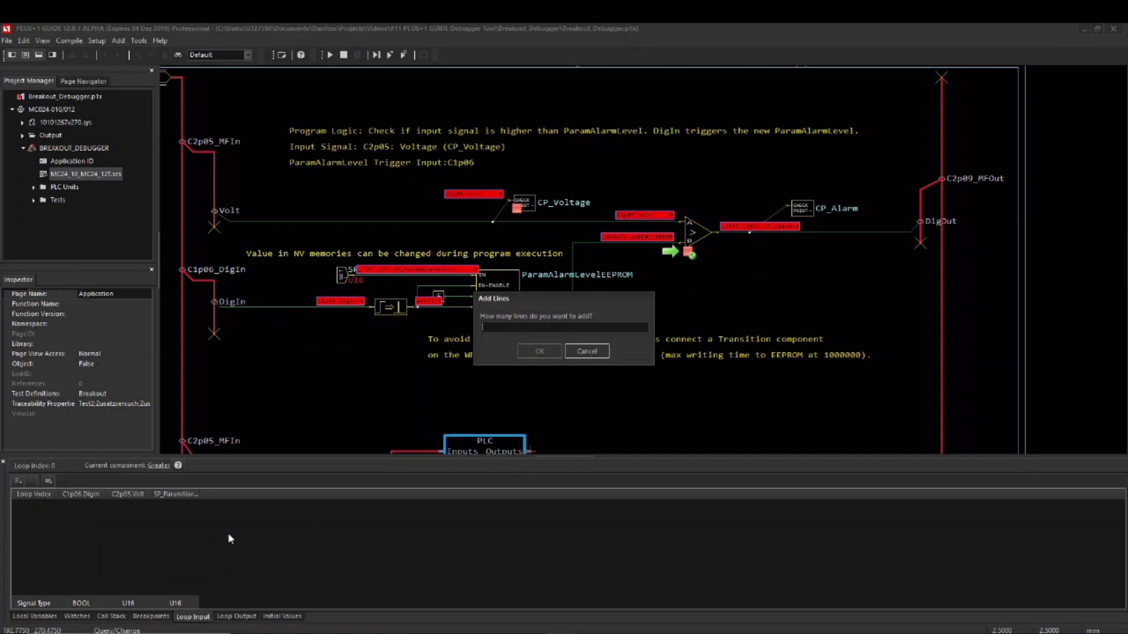
text(5)
click(539, 351)
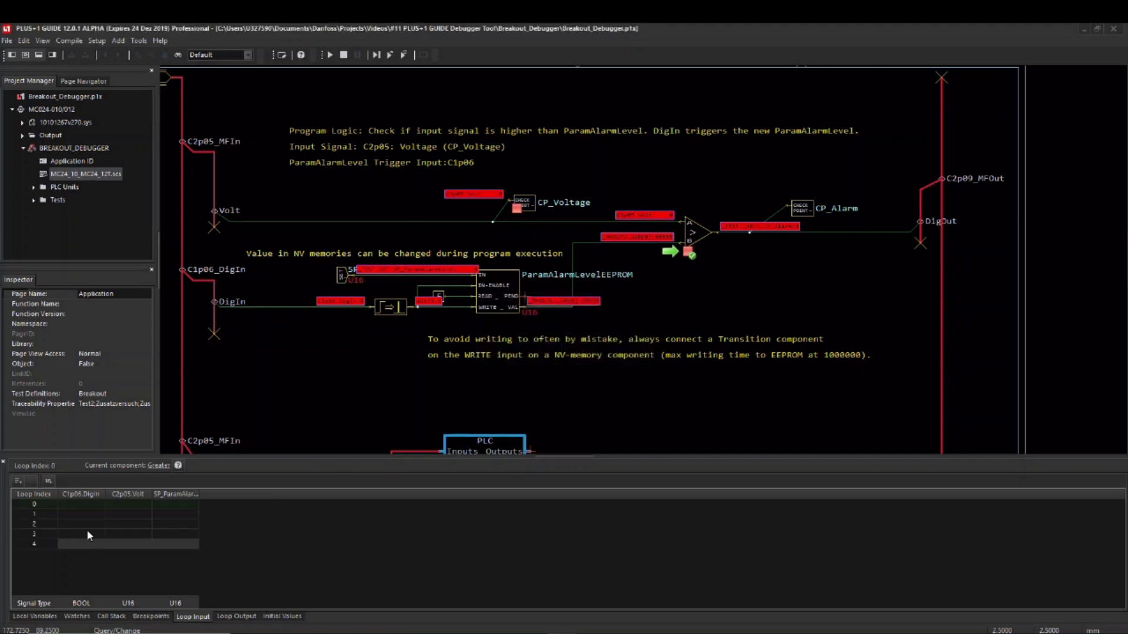
Enter row 0's values, copy them into row 1 and edit its DigIn.
click(85, 502)
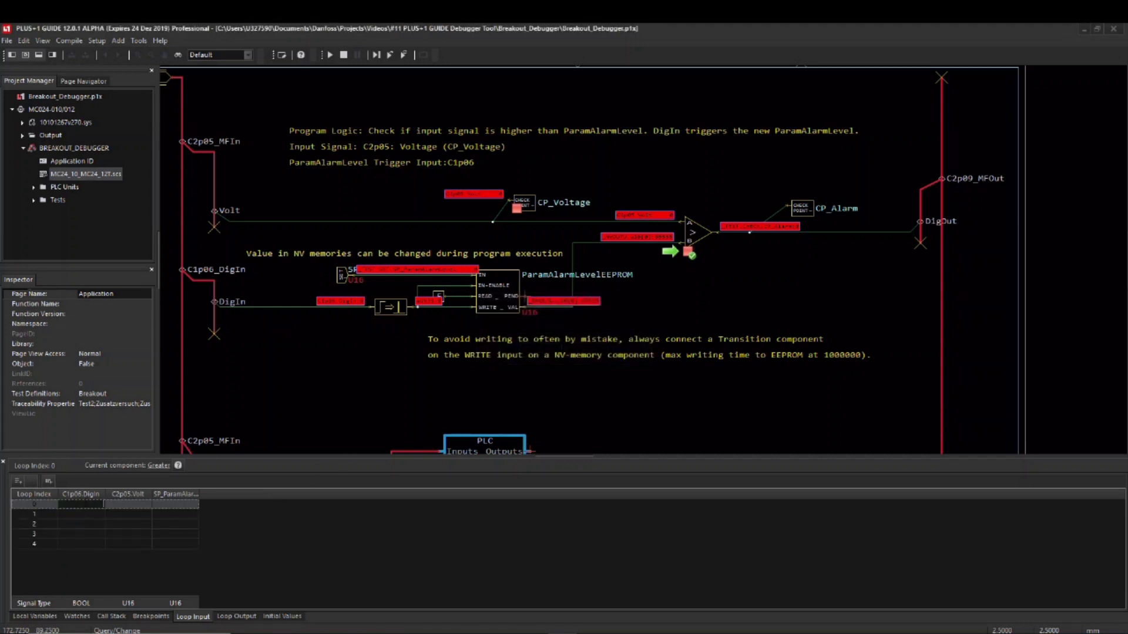
click(134, 509)
key(Tab)
text(0)
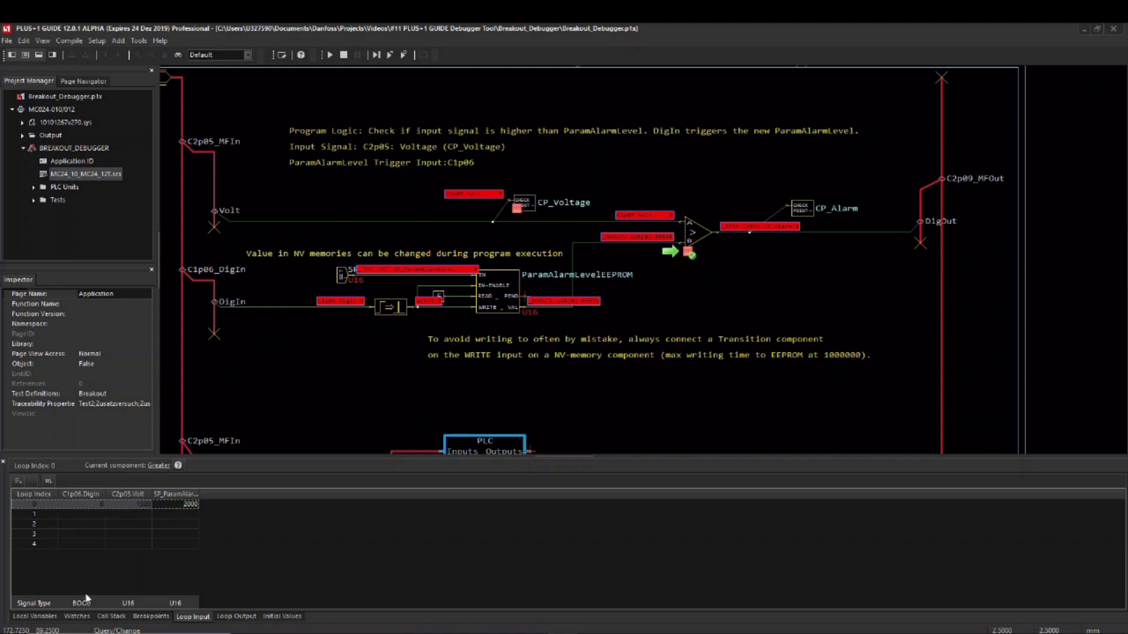
right_click(39, 501)
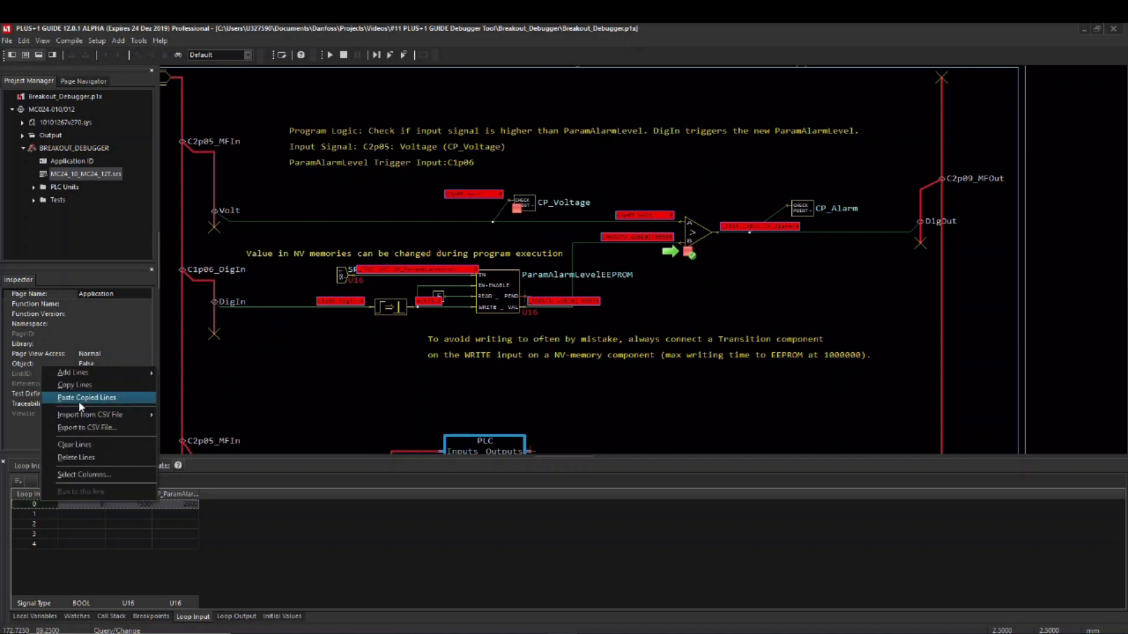
click(74, 384)
right_click(39, 513)
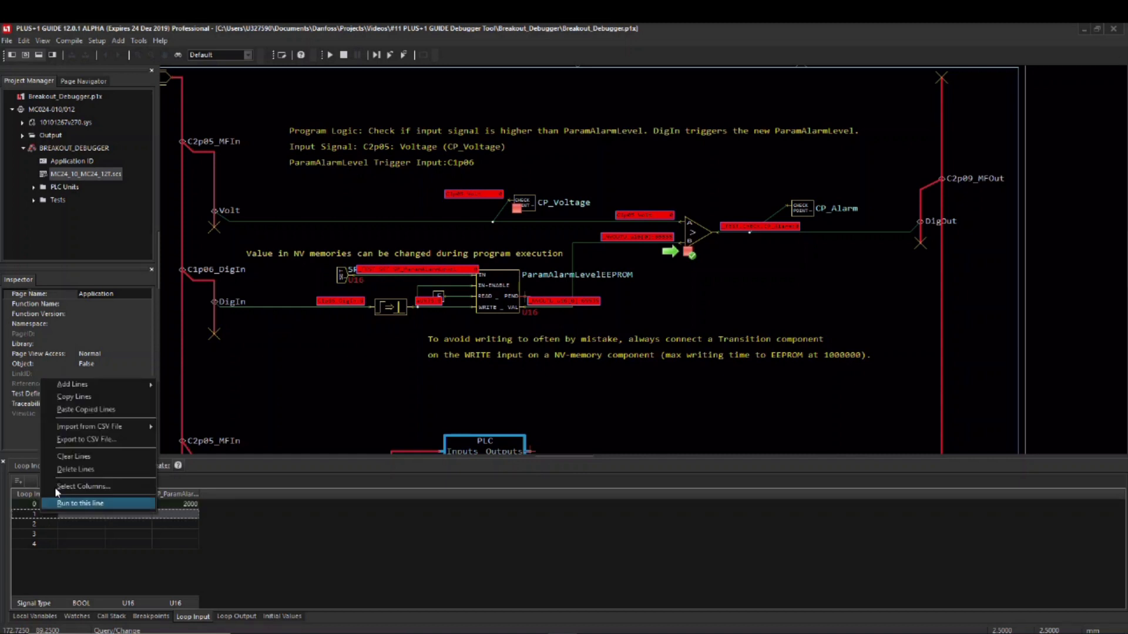
click(81, 409)
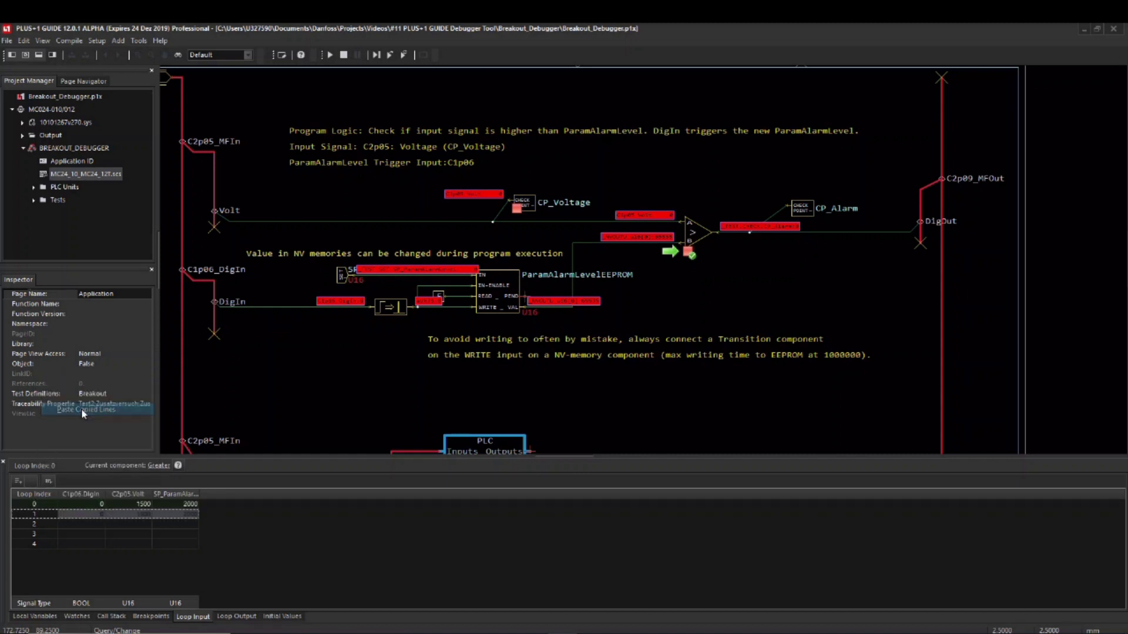
click(89, 514)
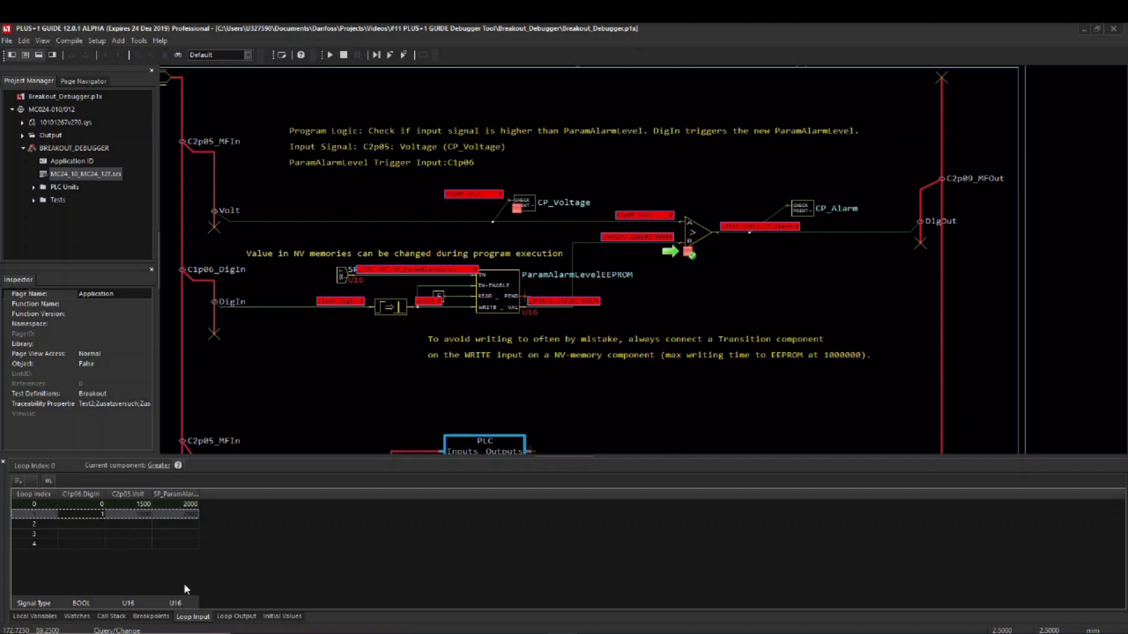
Paste the copied step into rows 2 and 3 and edit row 3's Volt.
right_click(48, 525)
click(97, 421)
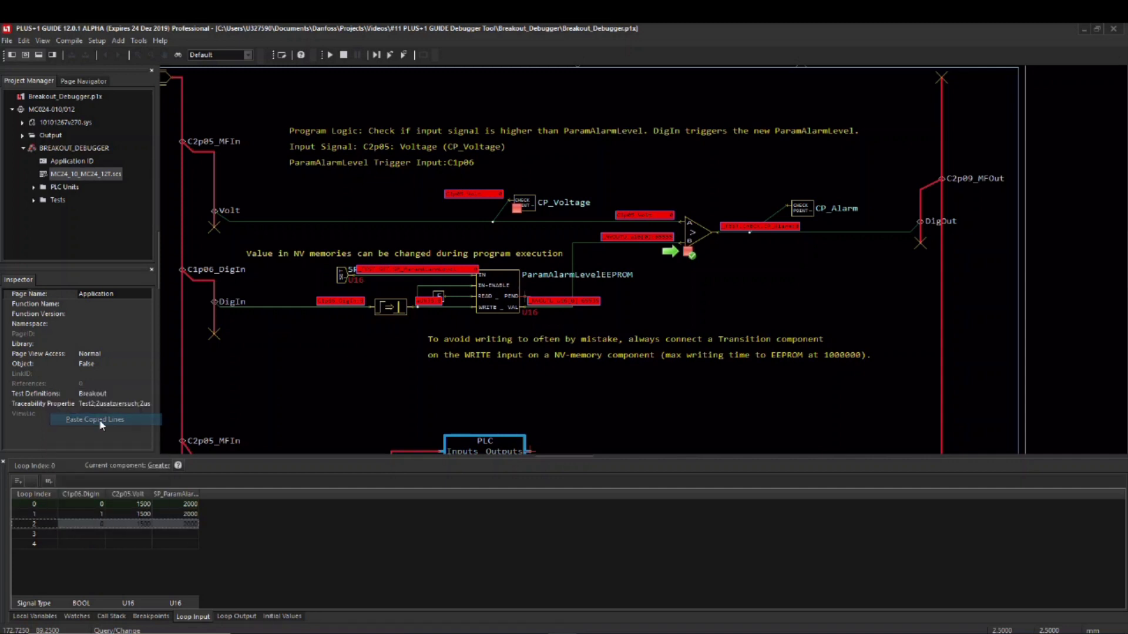
right_click(42, 533)
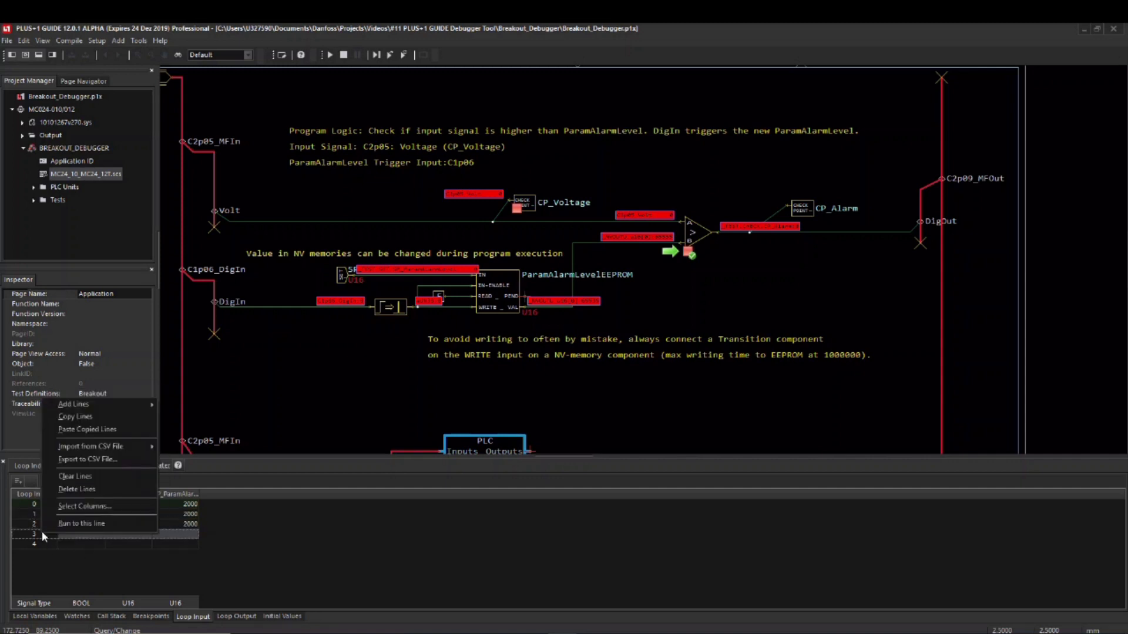
click(87, 429)
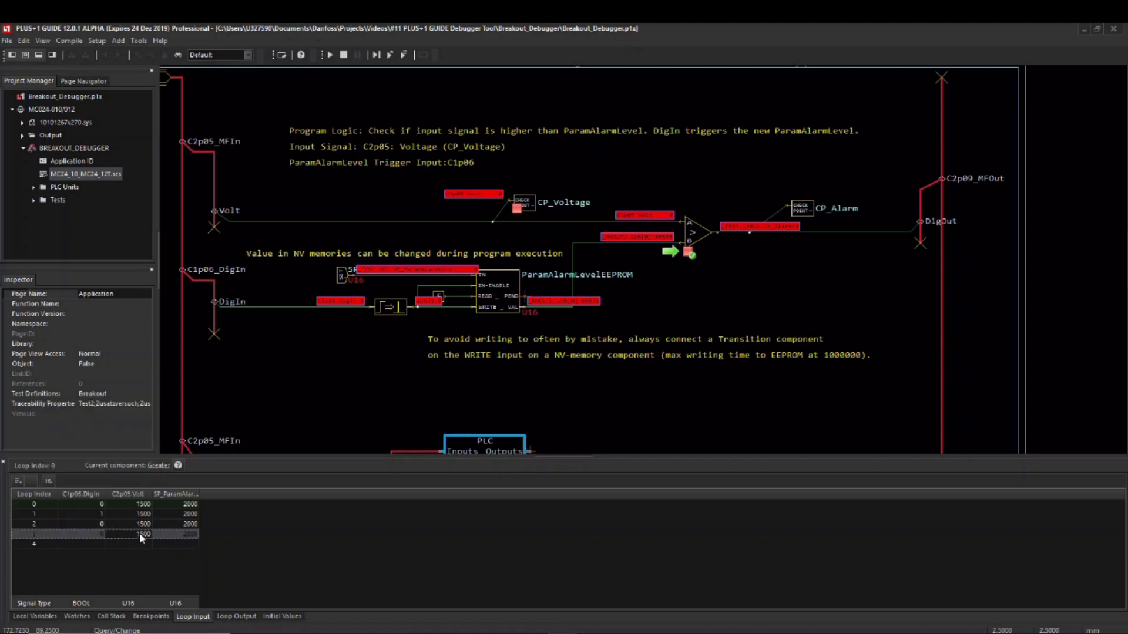
key(F2)
text(3)
text(000)
Fill row 4 with the copied step and edit the Volt values of rows 1 and 4.
click(37, 541)
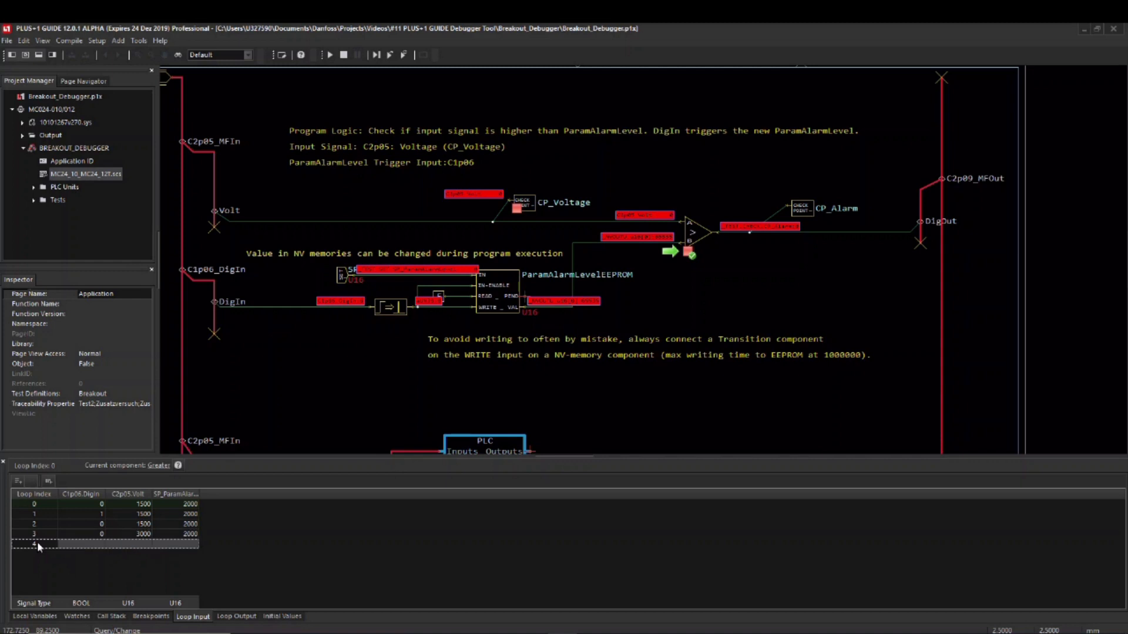
right_click(38, 542)
click(150, 514)
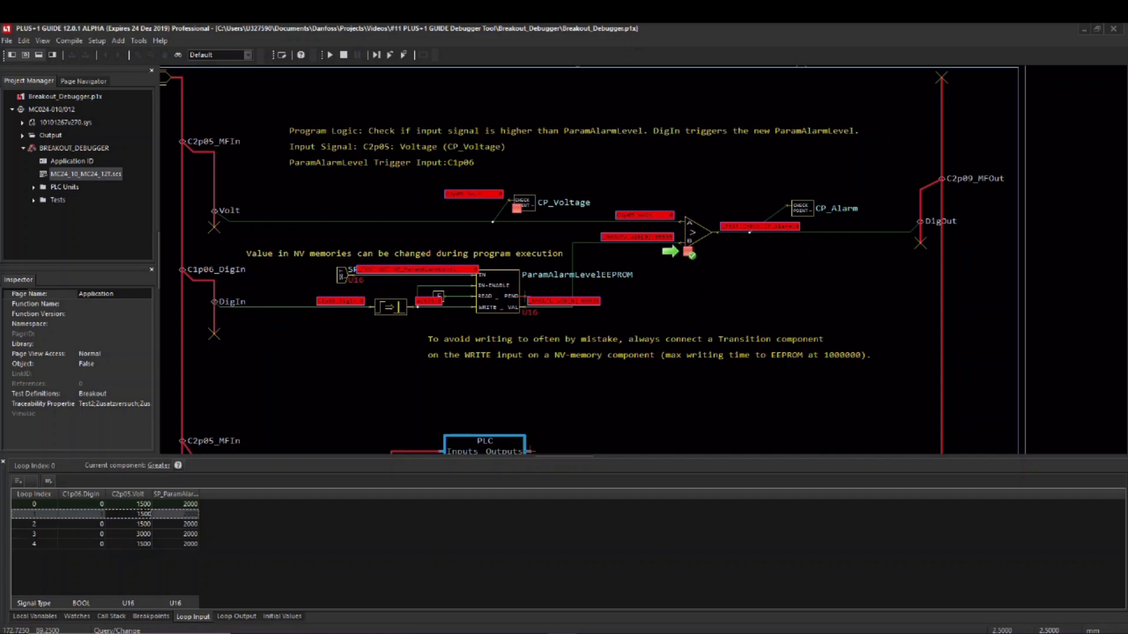
double_click(143, 514)
text(1700)
click(148, 545)
double_click(144, 544)
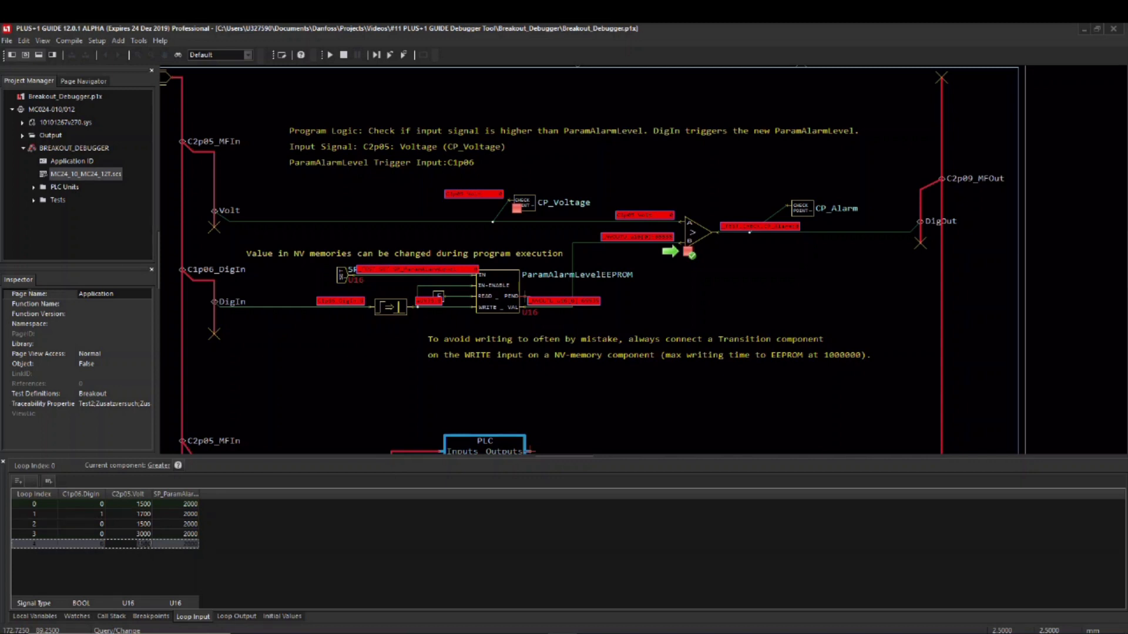
text(1800)
Run the program loop by loop through the loop input rows up to index 4.
key(Return)
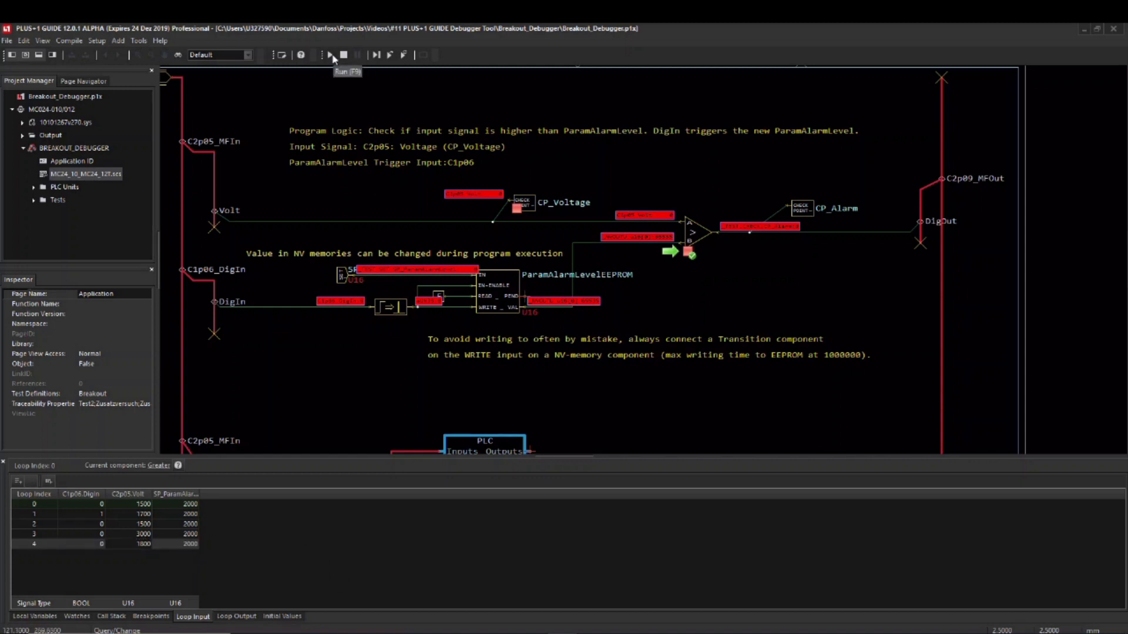
click(333, 57)
click(330, 57)
click(330, 57)
click(331, 56)
right_click(122, 517)
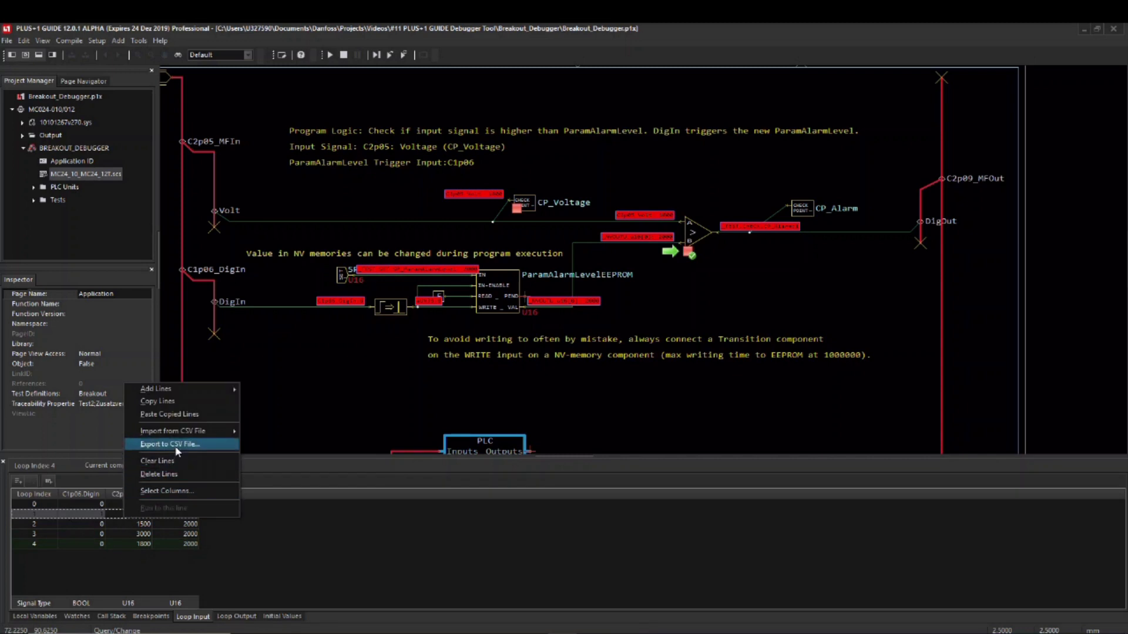
Export the loop input table to a CSV file and bring up its import options.
click(204, 441)
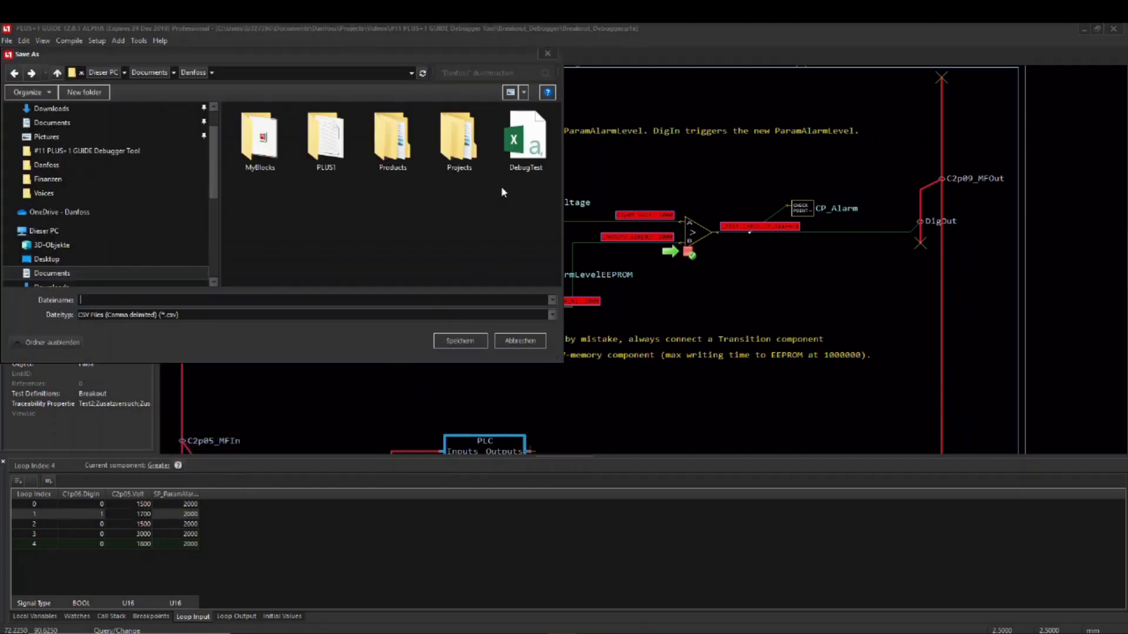
click(520, 340)
right_click(148, 525)
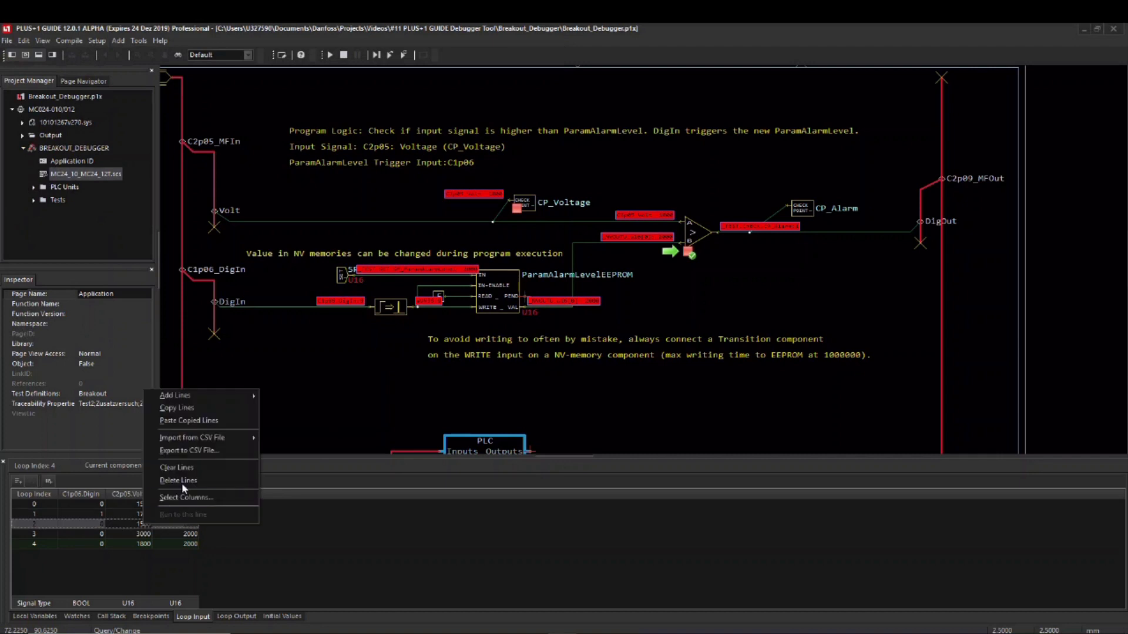
mouse_move(192, 437)
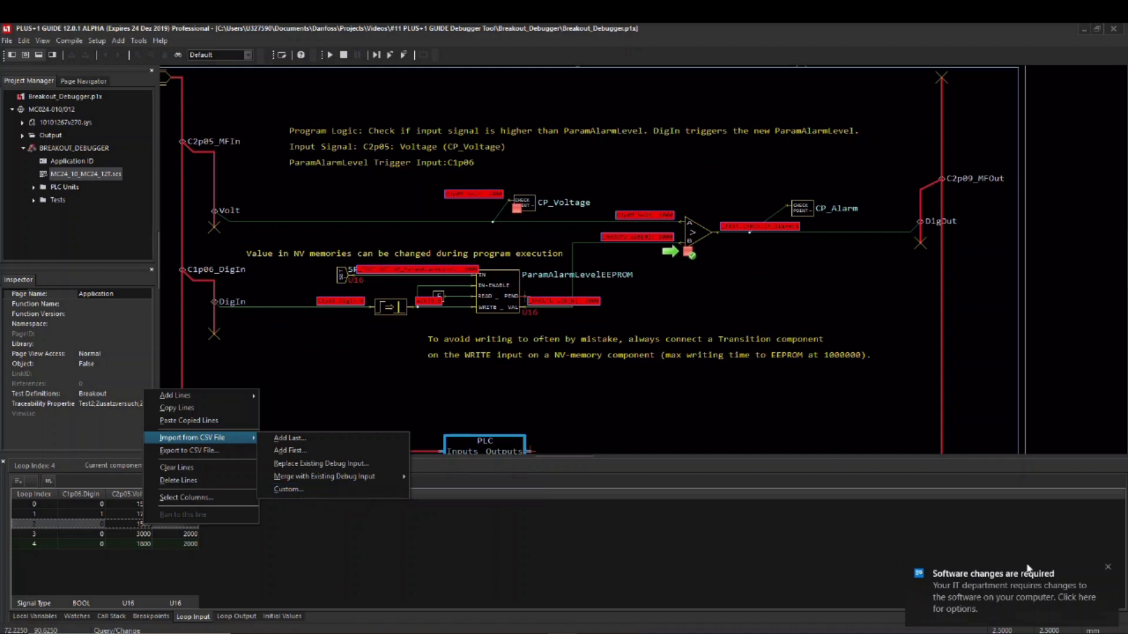
Import loop input rows from the DebugTest CSV file.
click(1113, 570)
right_click(158, 519)
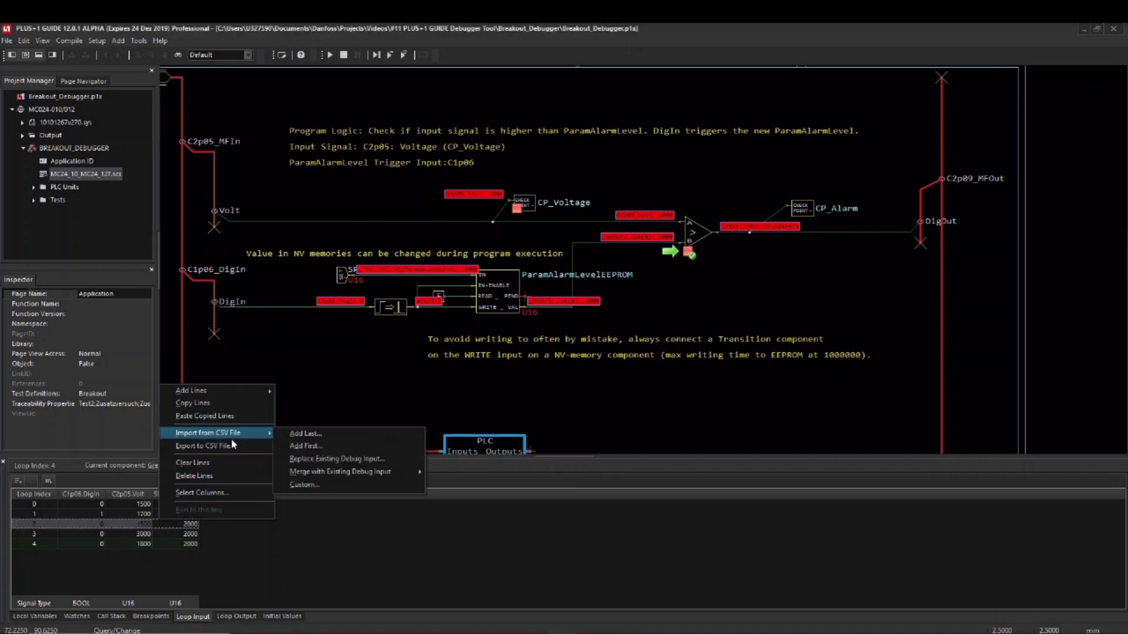
click(327, 486)
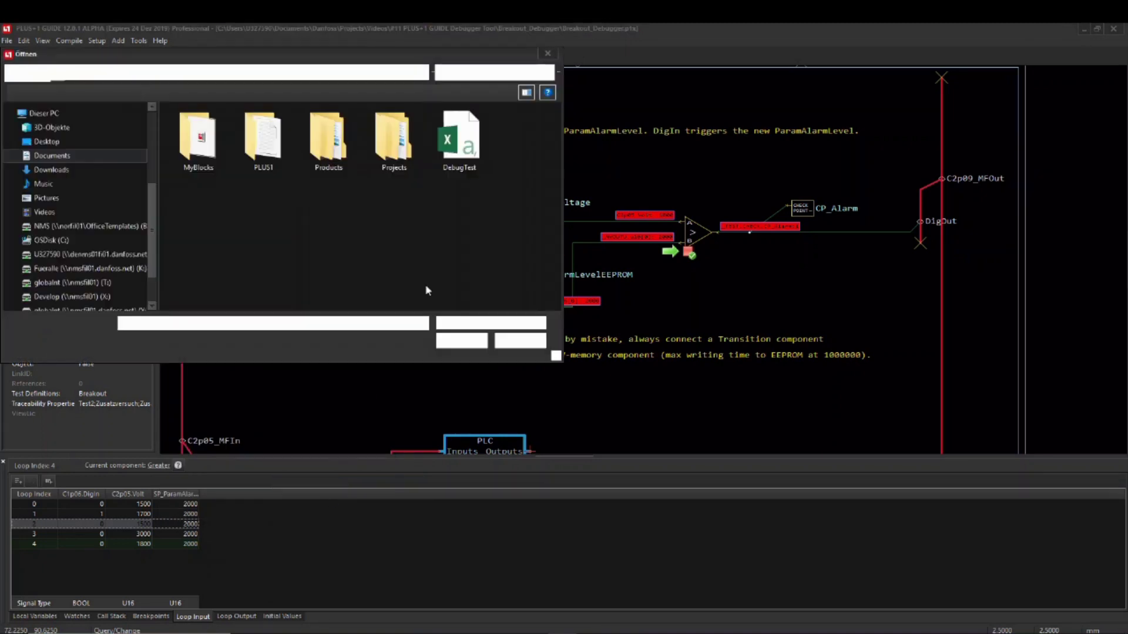
click(470, 171)
click(458, 342)
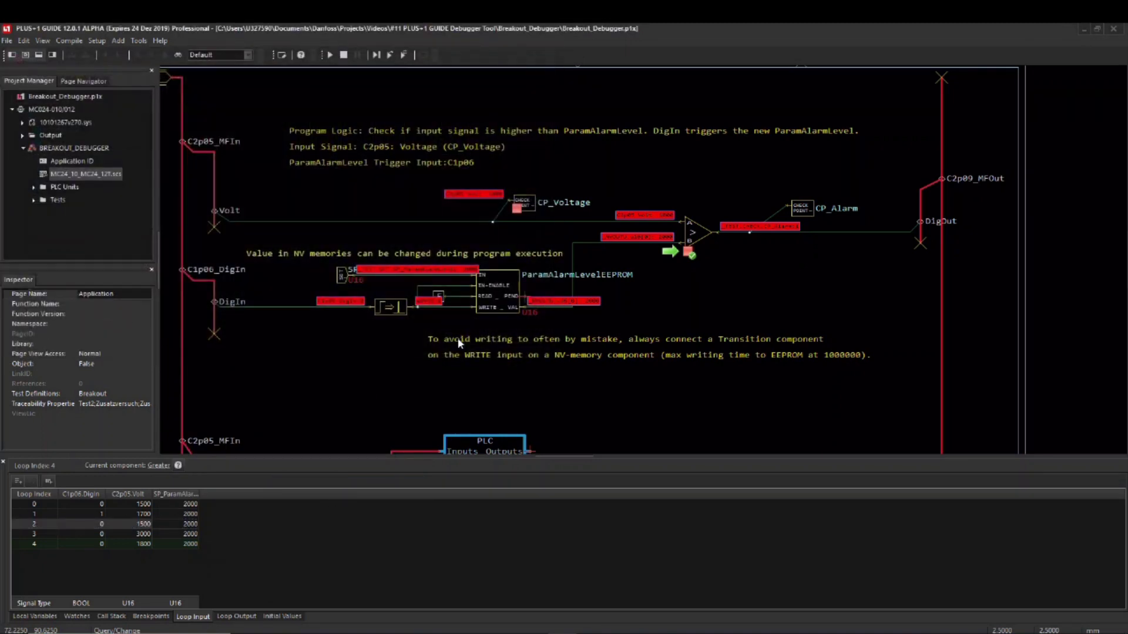
Keep the C1p06.DigIn signal mapping, then run through the imported rows.
drag(410, 273, 287, 308)
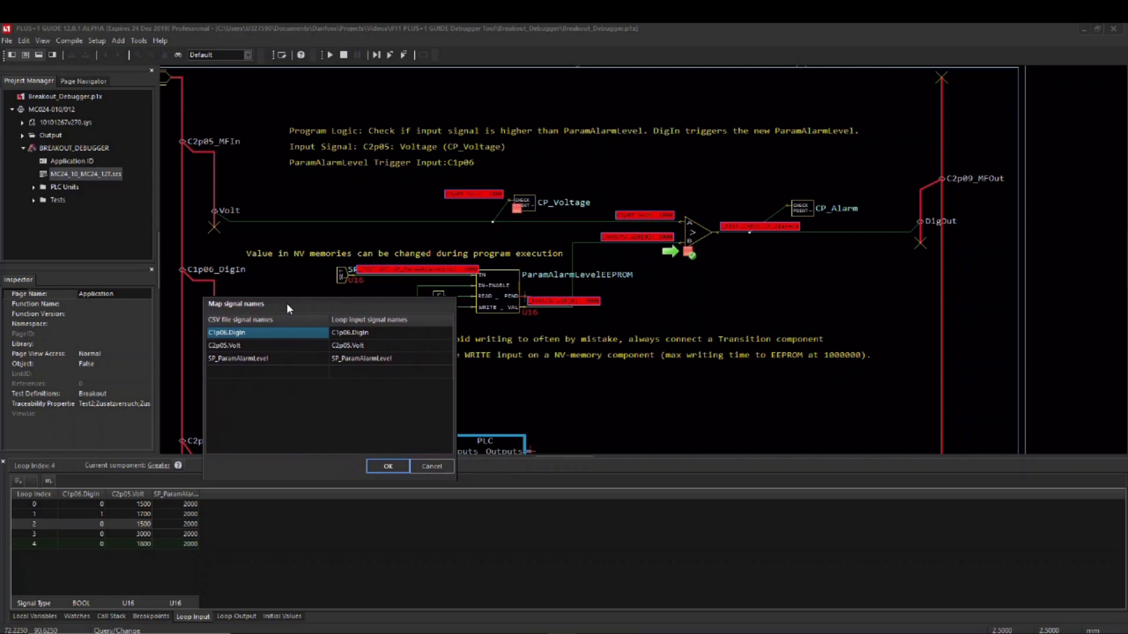
click(403, 332)
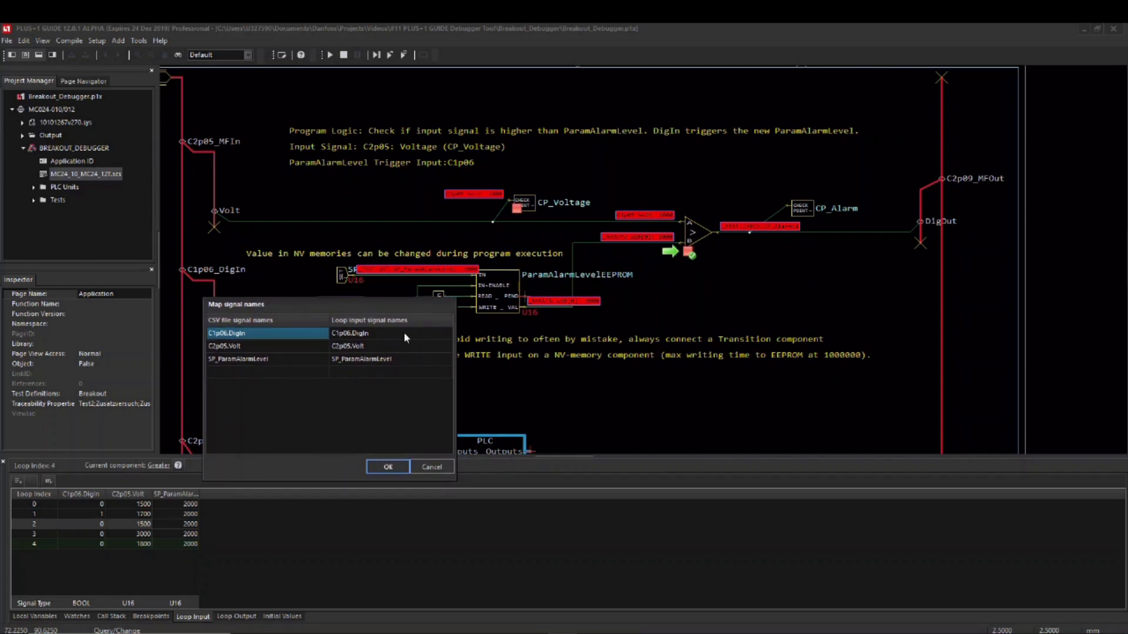
scroll(446, 375, down, 3)
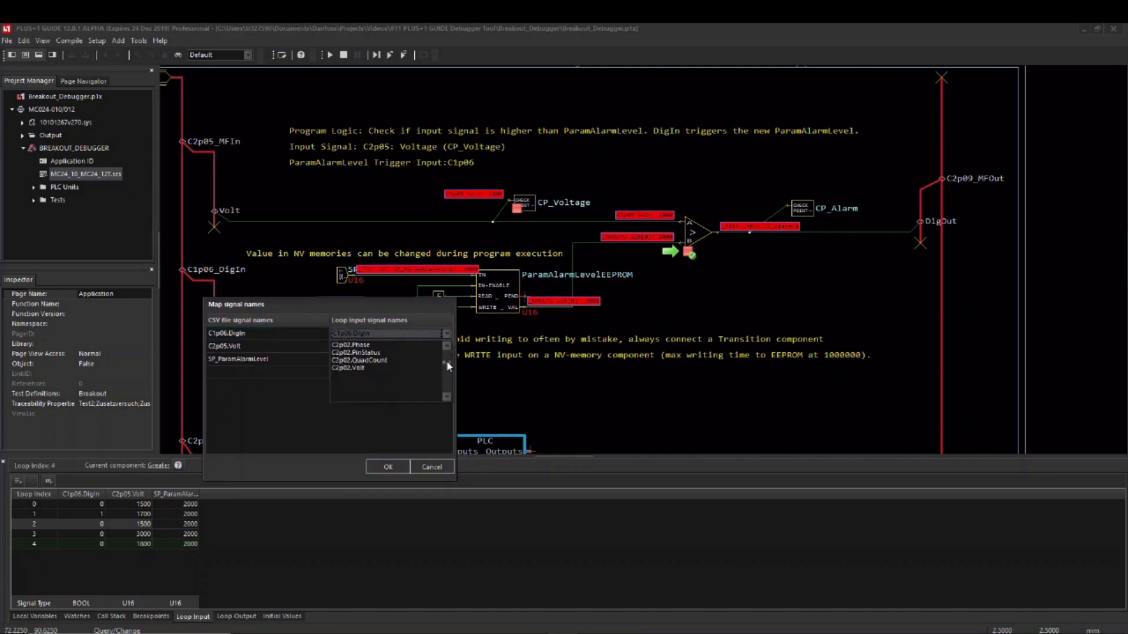
click(422, 373)
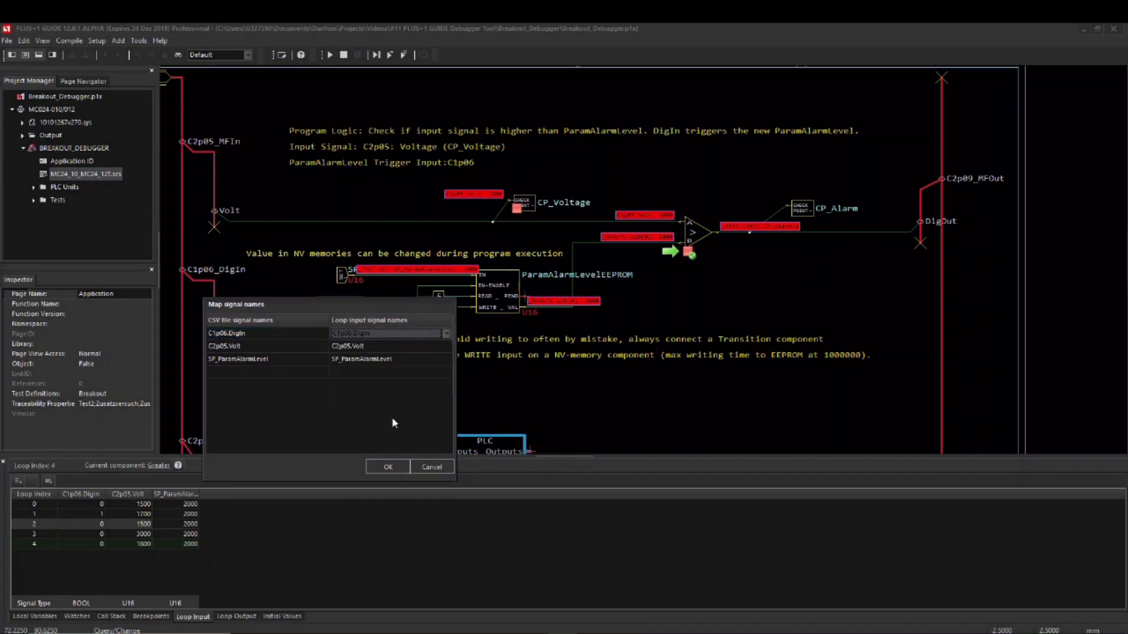
click(388, 467)
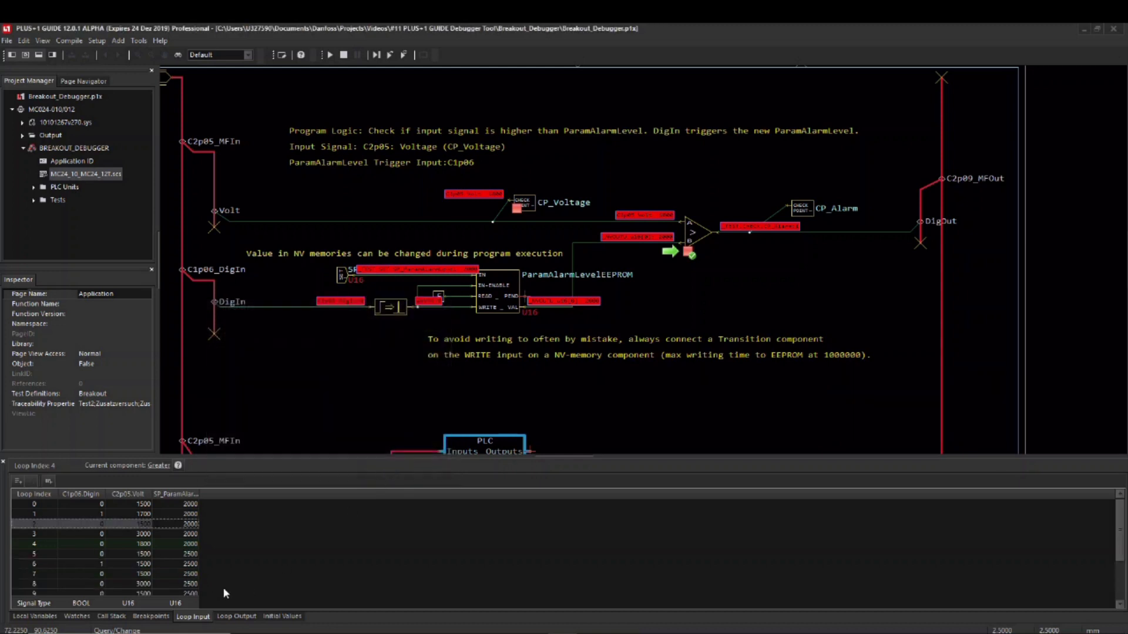
click(332, 55)
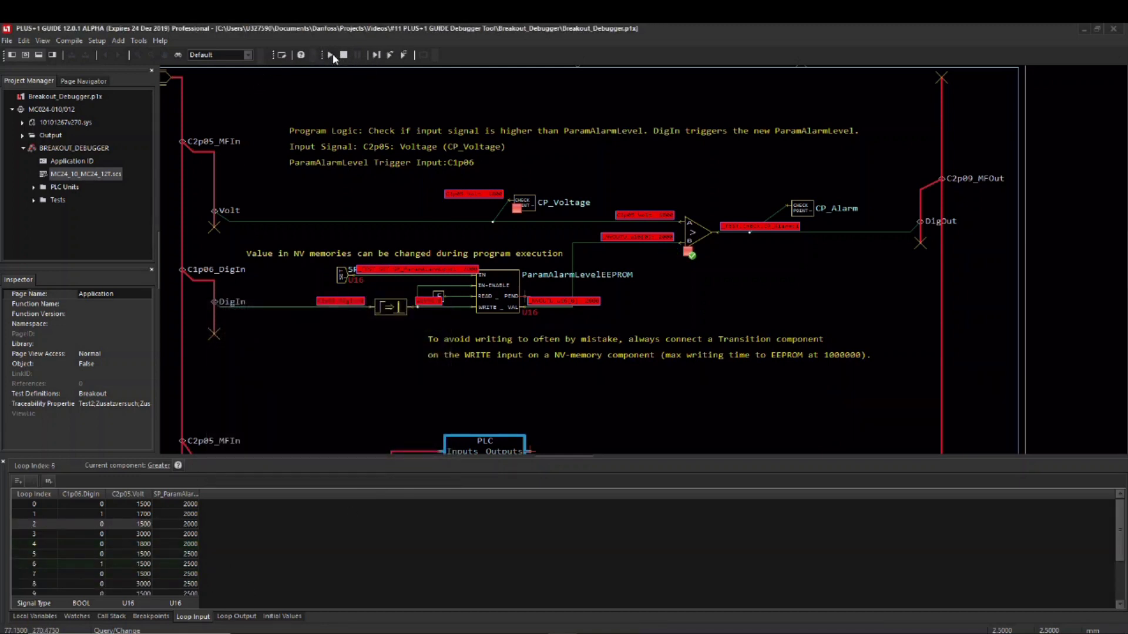
click(333, 53)
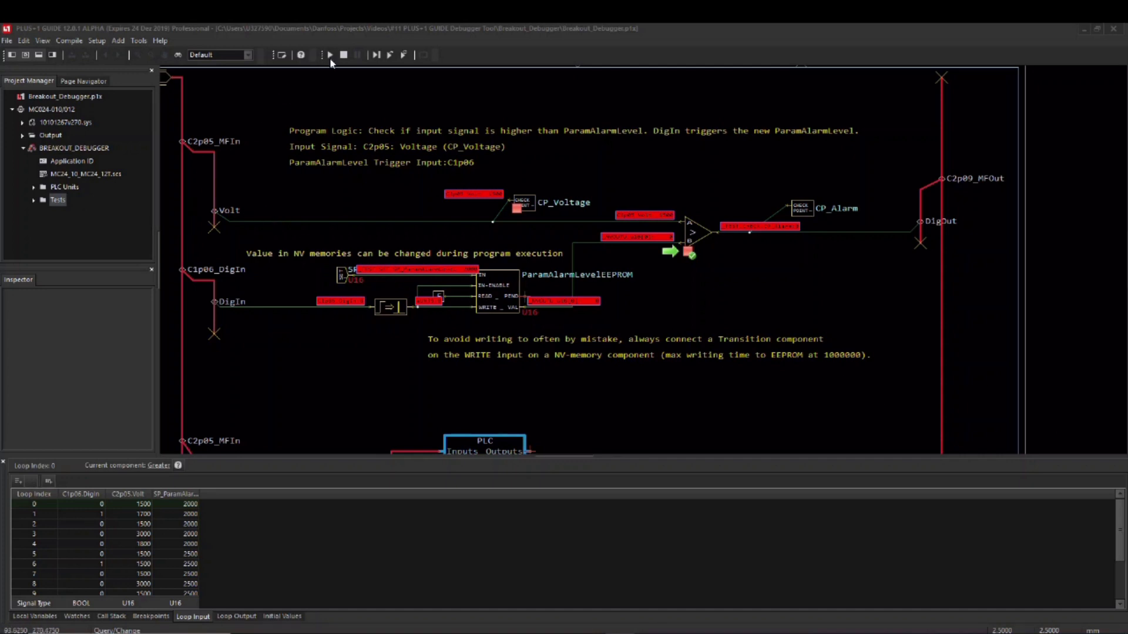
Stop debugging and list the TOP > Application test cases in the Test Case Manager.
click(344, 55)
click(33, 200)
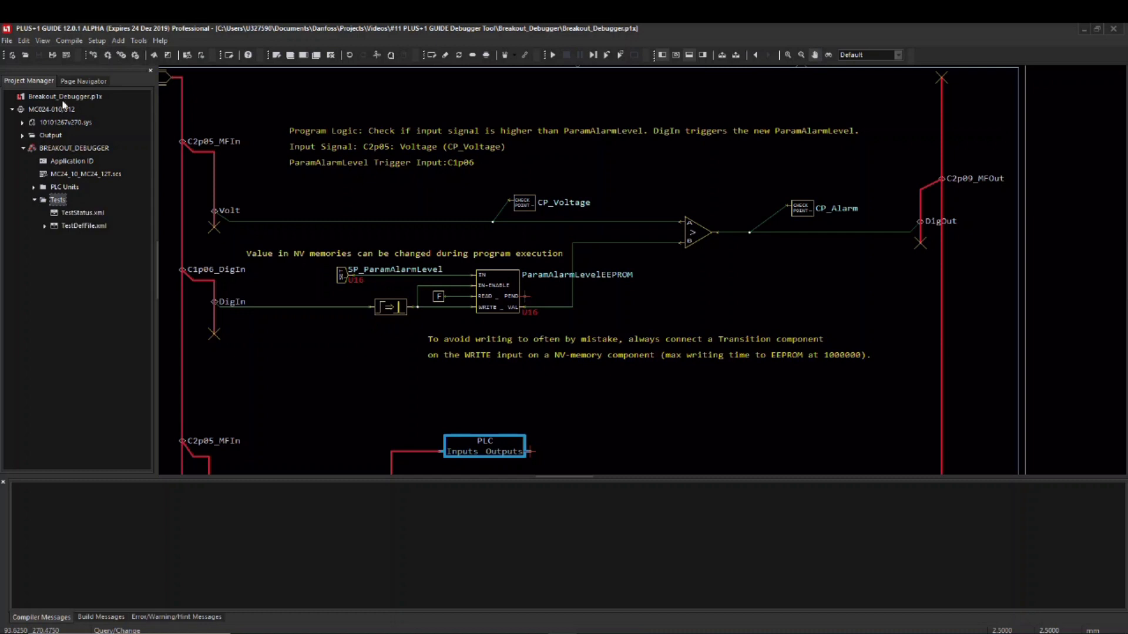
click(140, 41)
click(174, 150)
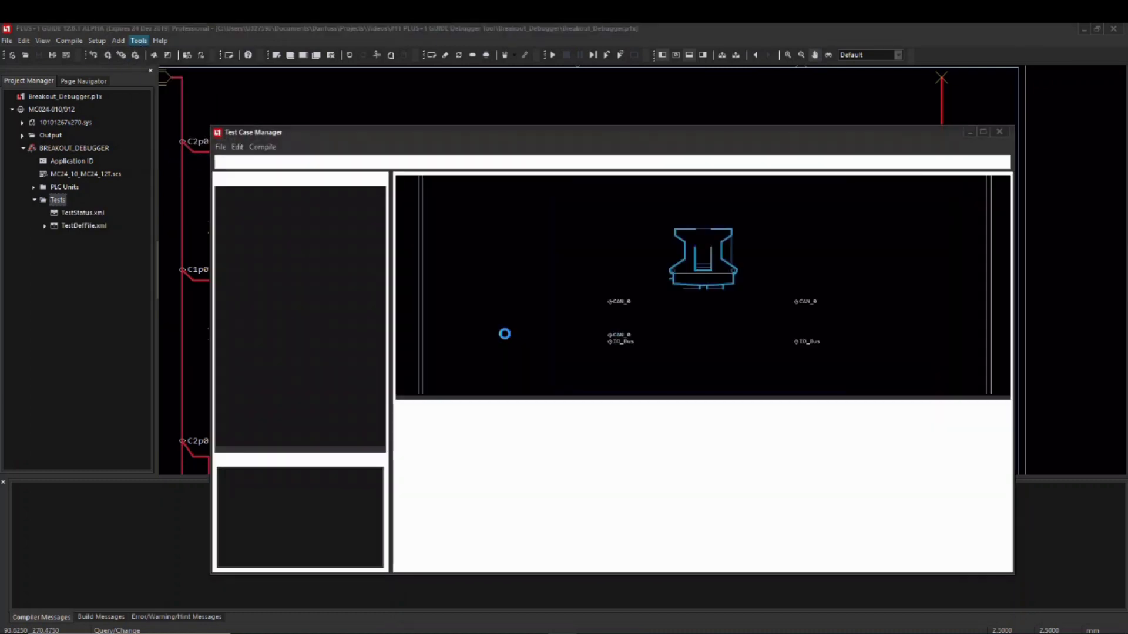
click(235, 208)
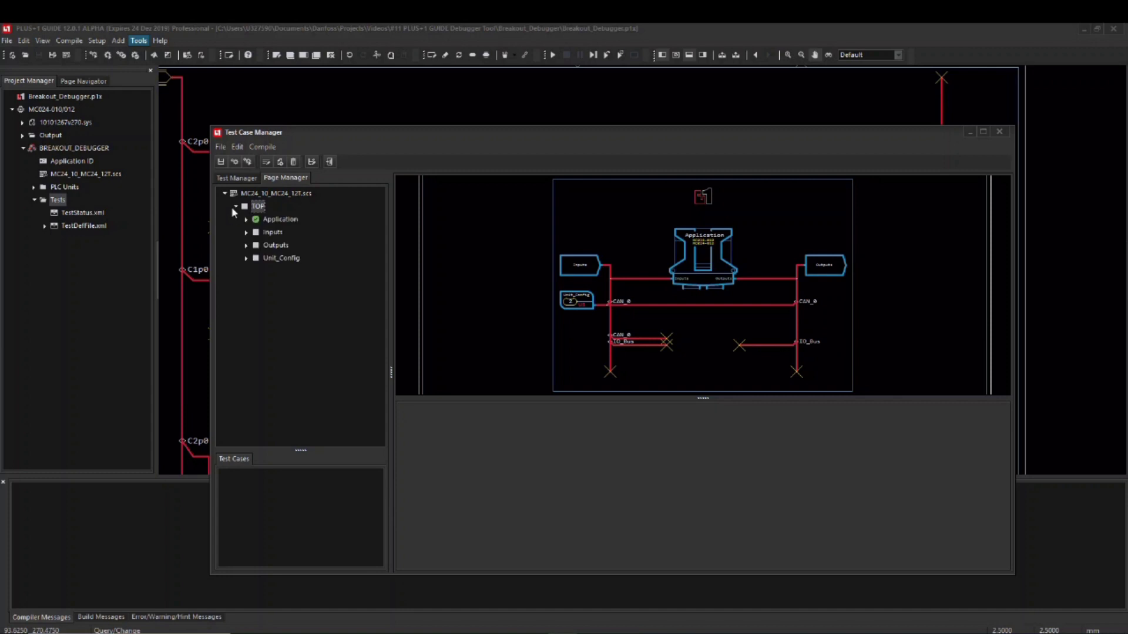
click(245, 221)
click(278, 219)
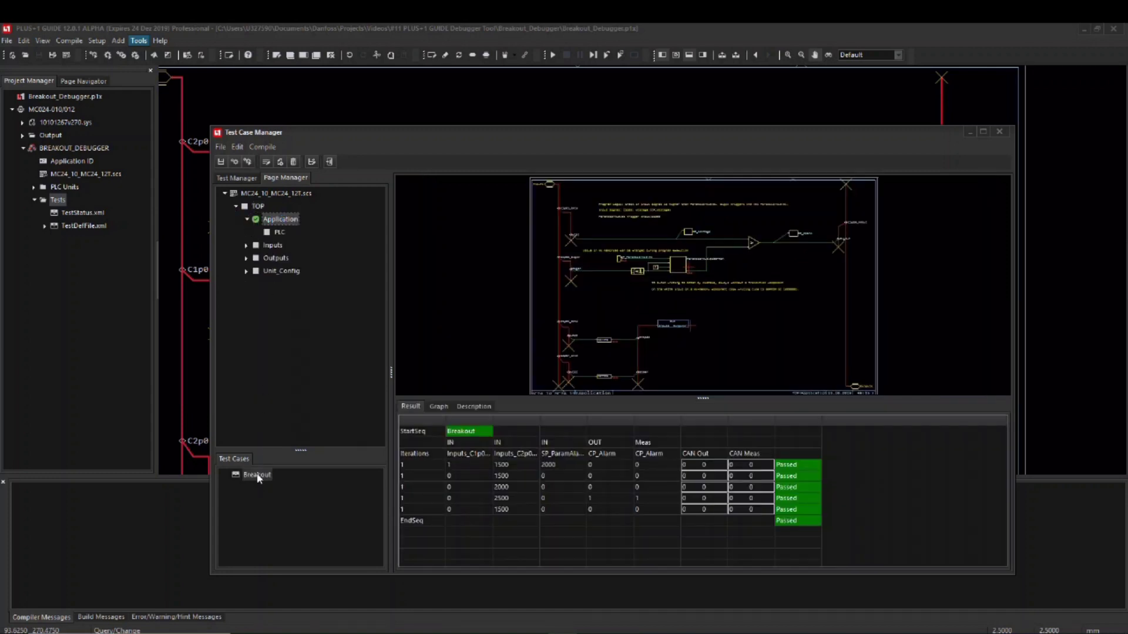
Review the Breakout test case steps, close the Test Case Manager, and restart debugging.
right_click(257, 475)
click(300, 480)
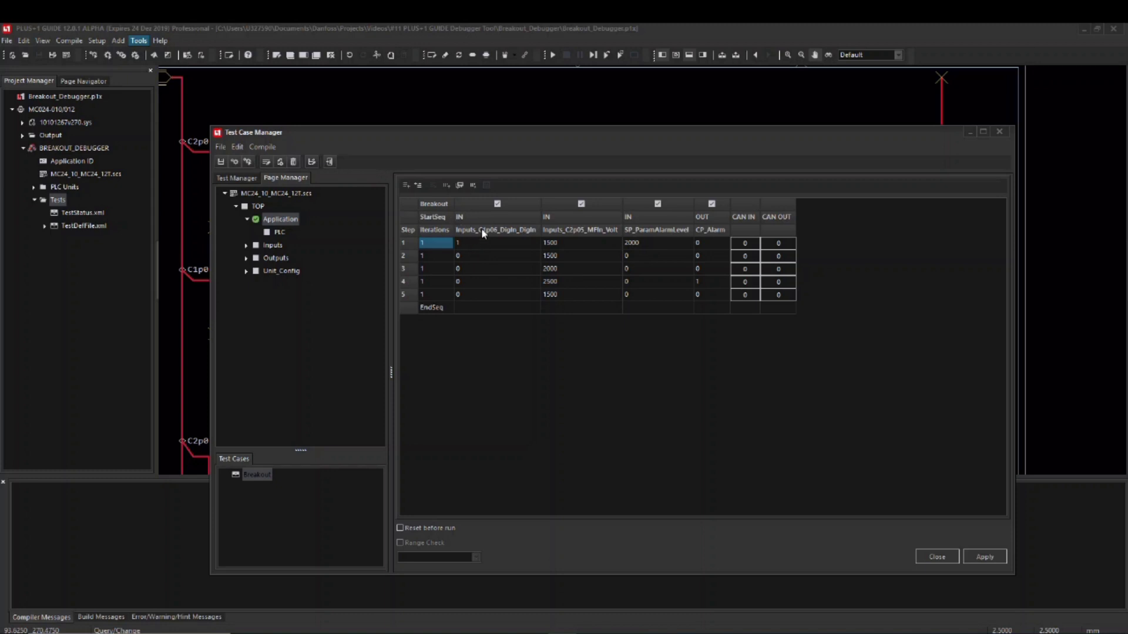
click(936, 557)
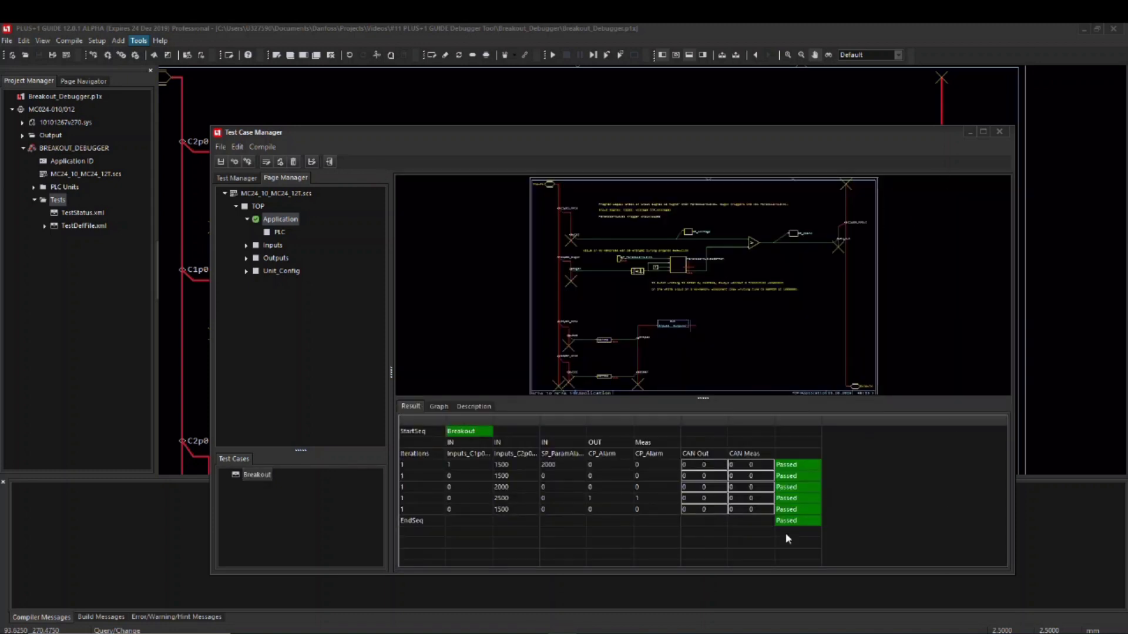
click(998, 132)
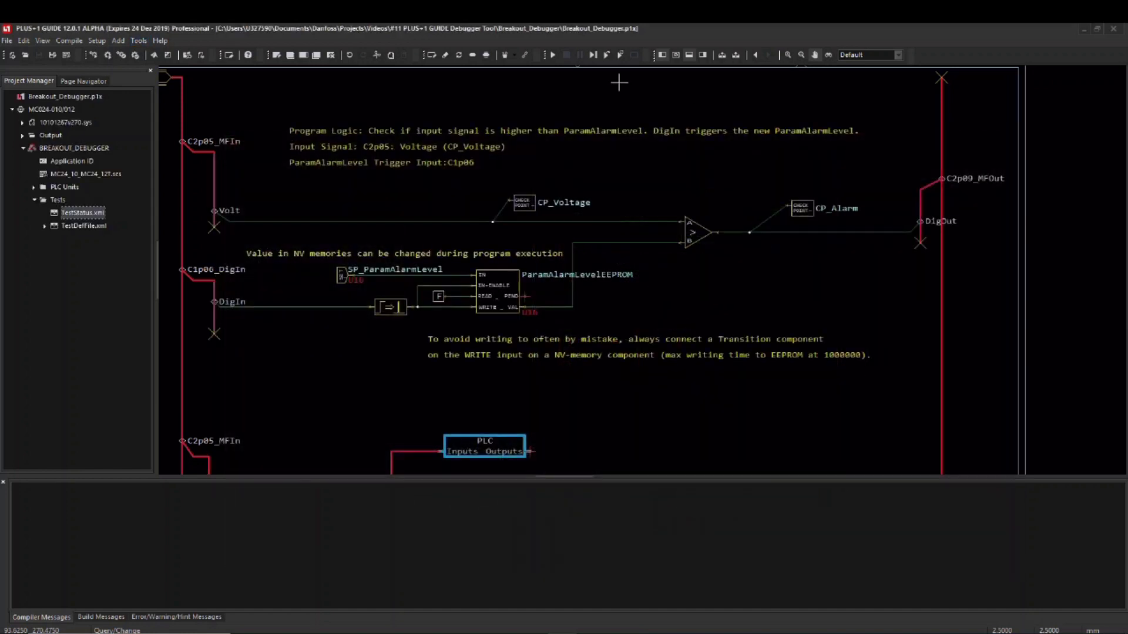
click(555, 59)
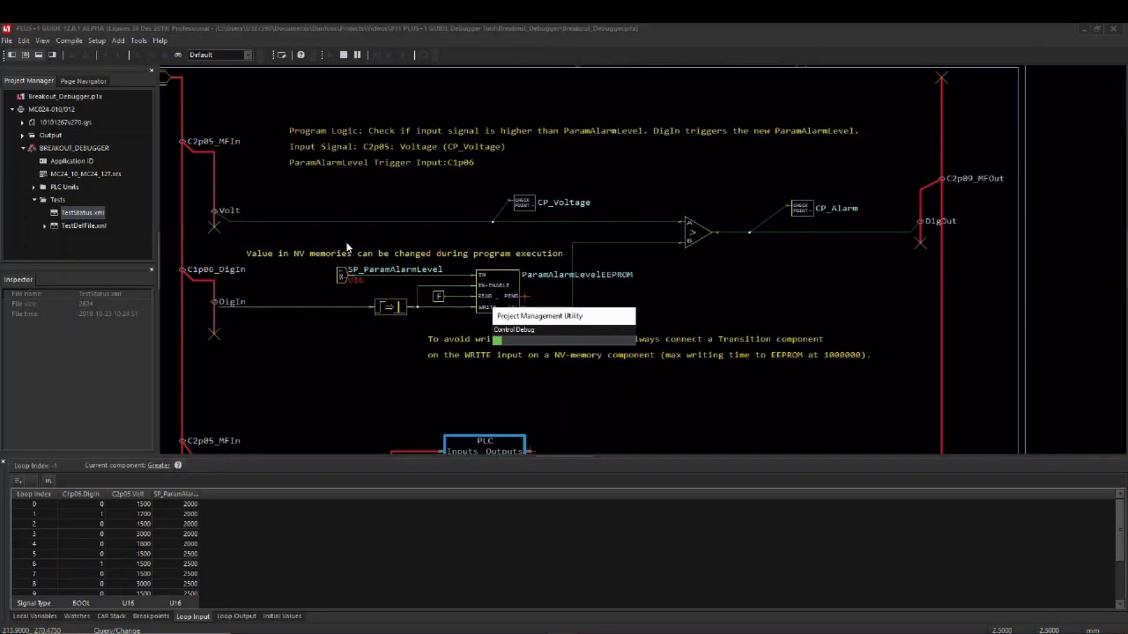
Use the Breakout test case from TestDefFile.xml as a custom debug input.
click(46, 225)
click(86, 240)
right_click(85, 241)
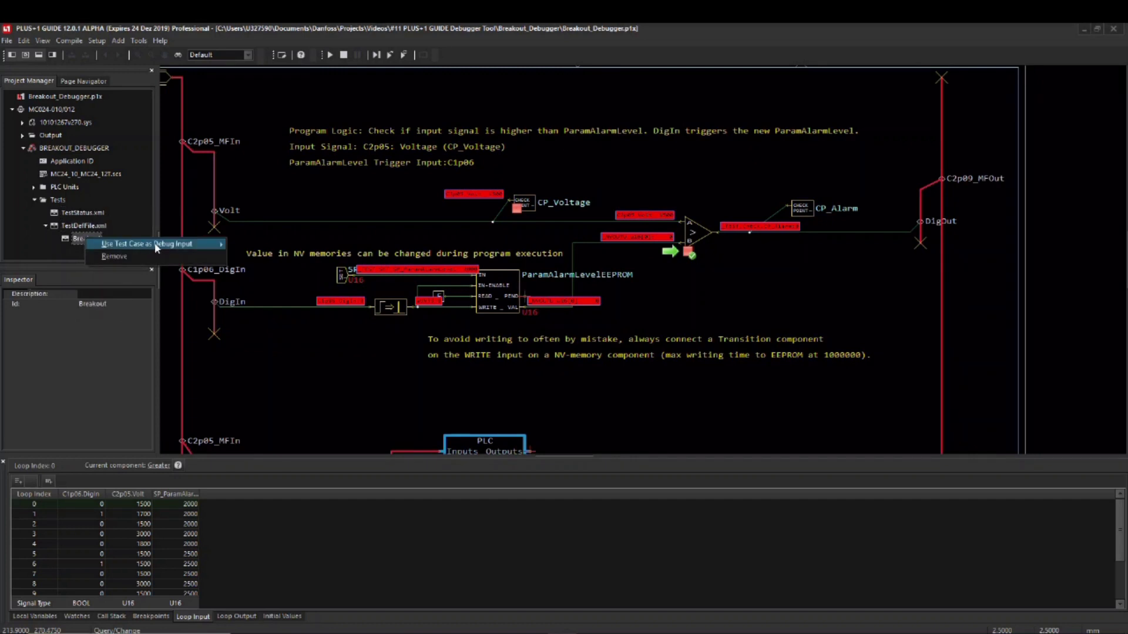
mouse_move(147, 245)
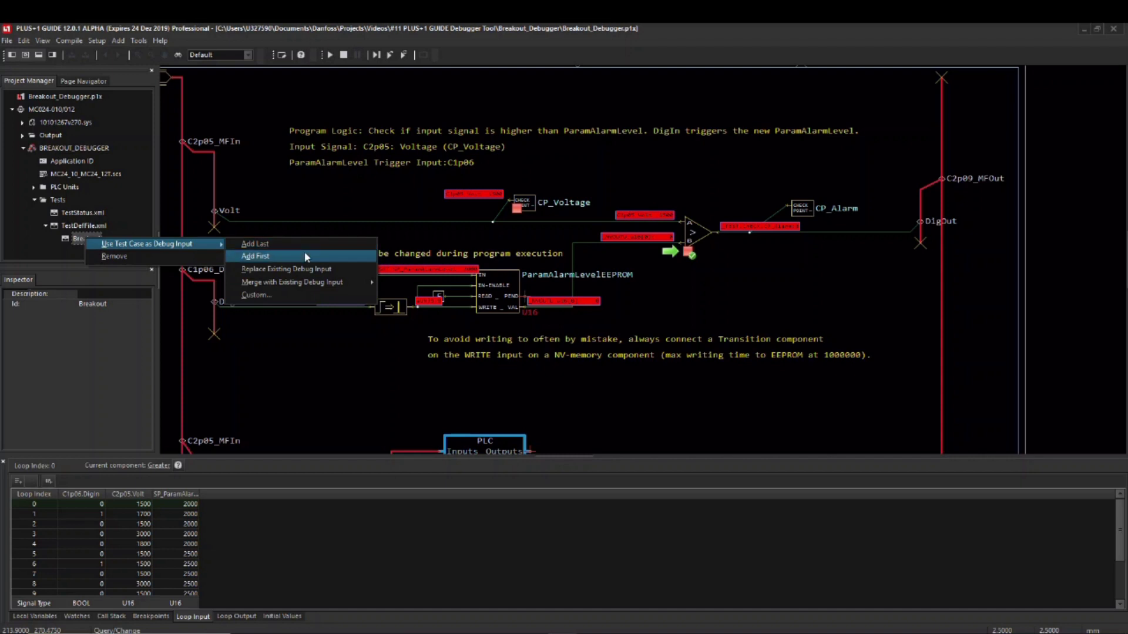
click(302, 296)
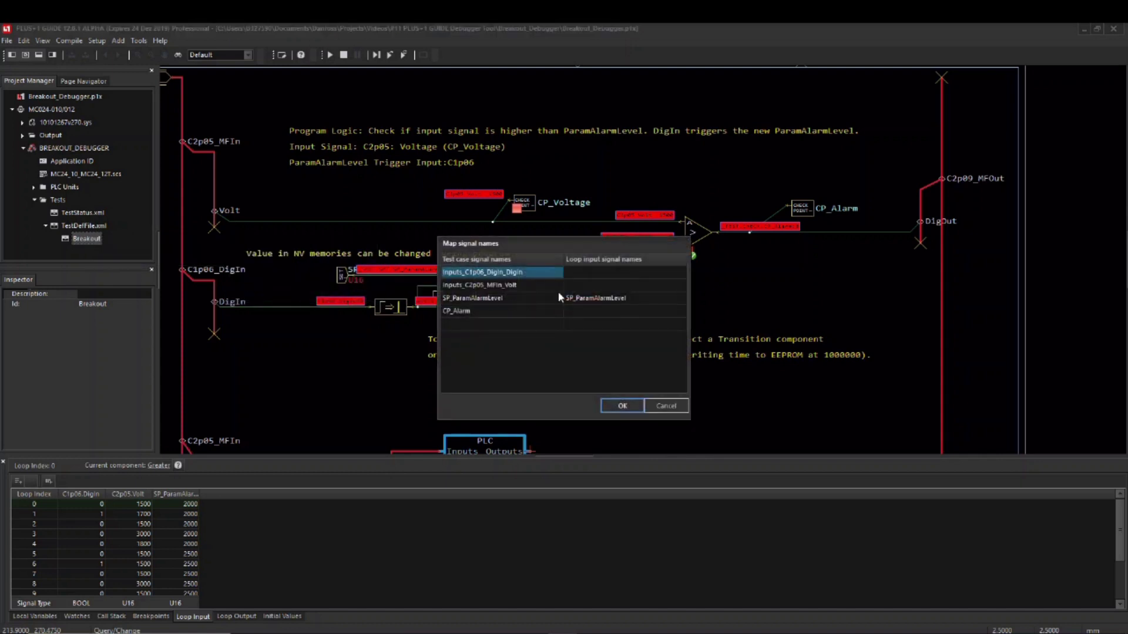
Map the DigIn input to C1p06.DigIn and Volt to the voltage signal.
click(614, 279)
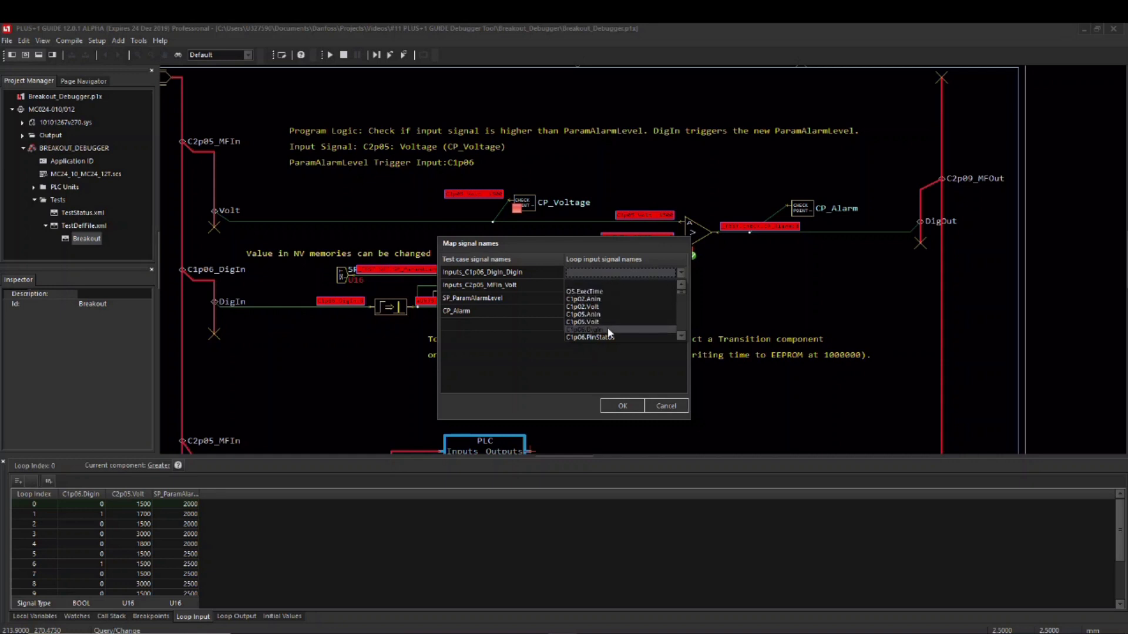
click(609, 333)
click(614, 285)
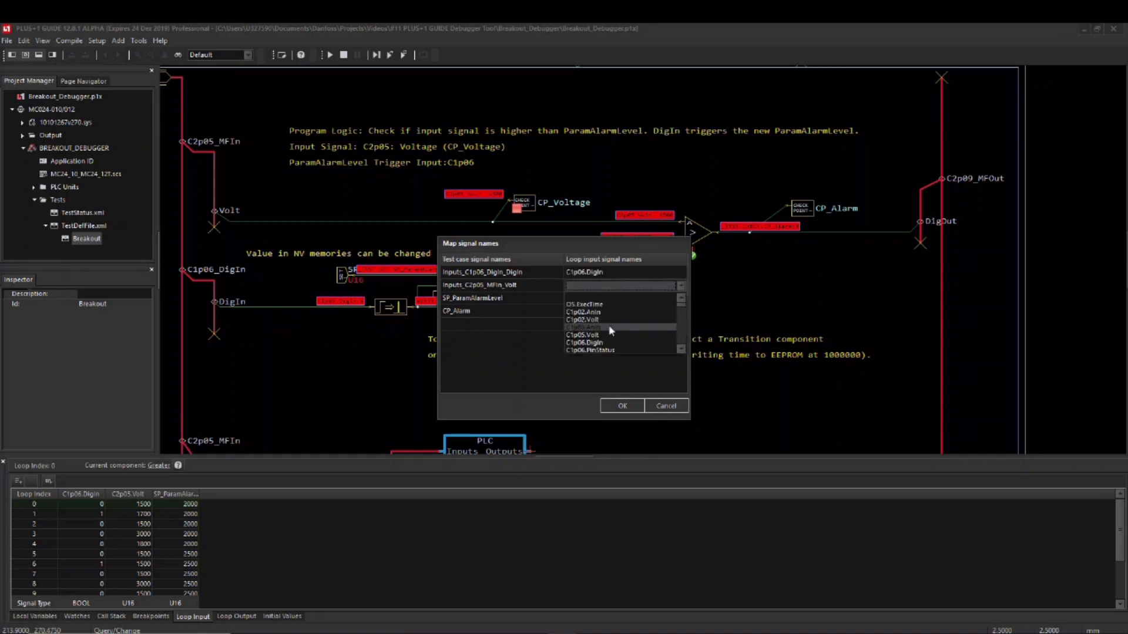
click(606, 333)
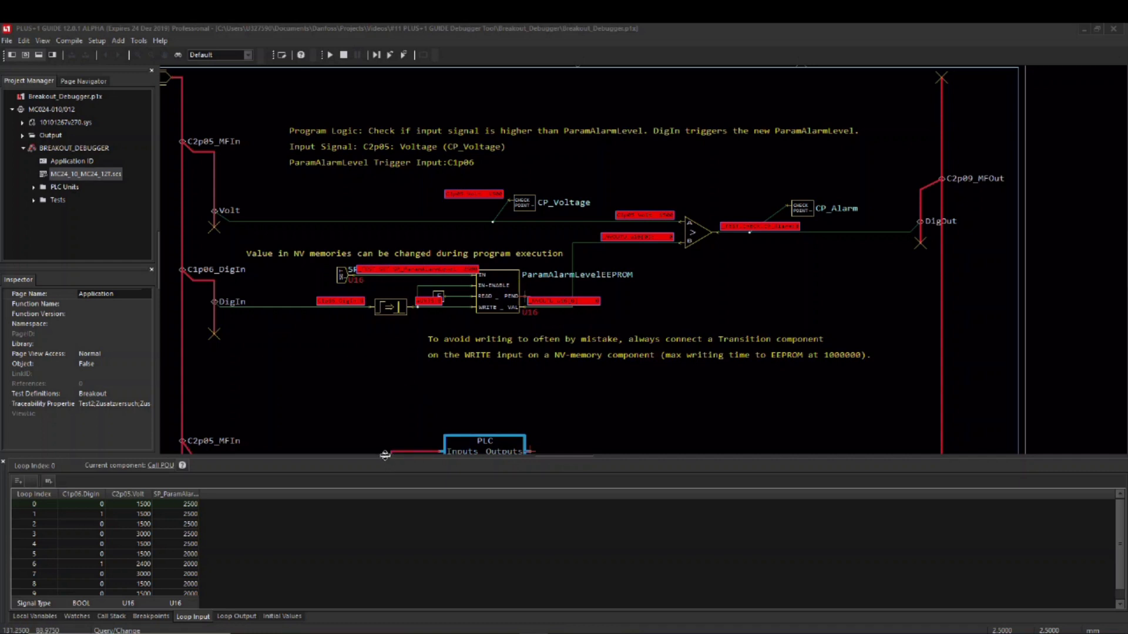
Enlarge the debug panel and browse Watches, Call Stack, Breakpoints, Loop Input and Loop Output.
drag(387, 458, 384, 437)
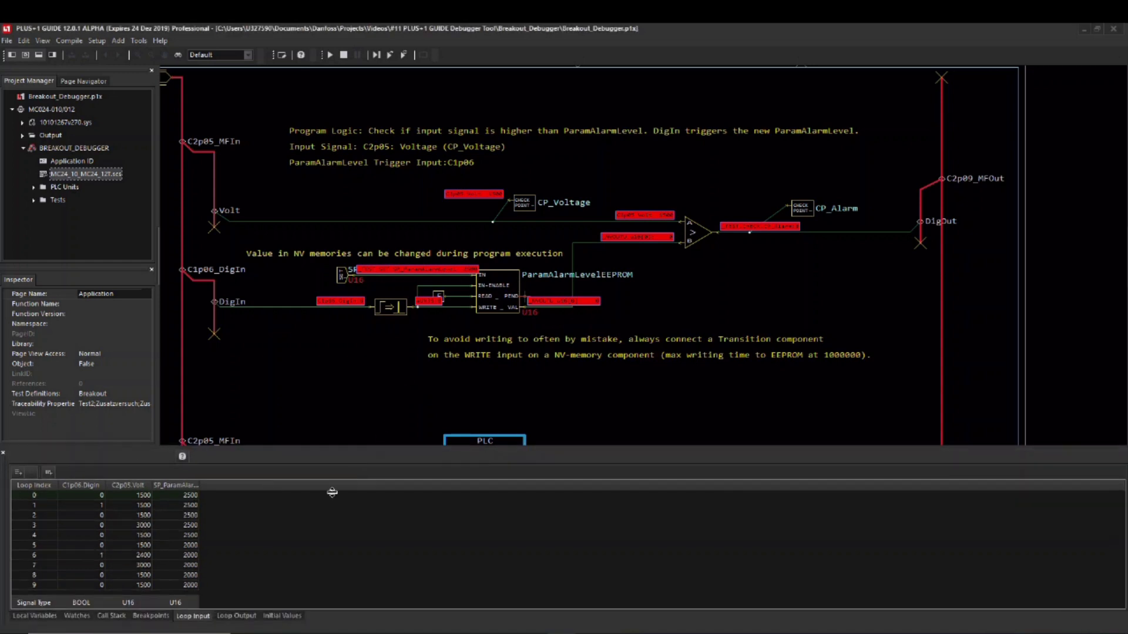
click(237, 616)
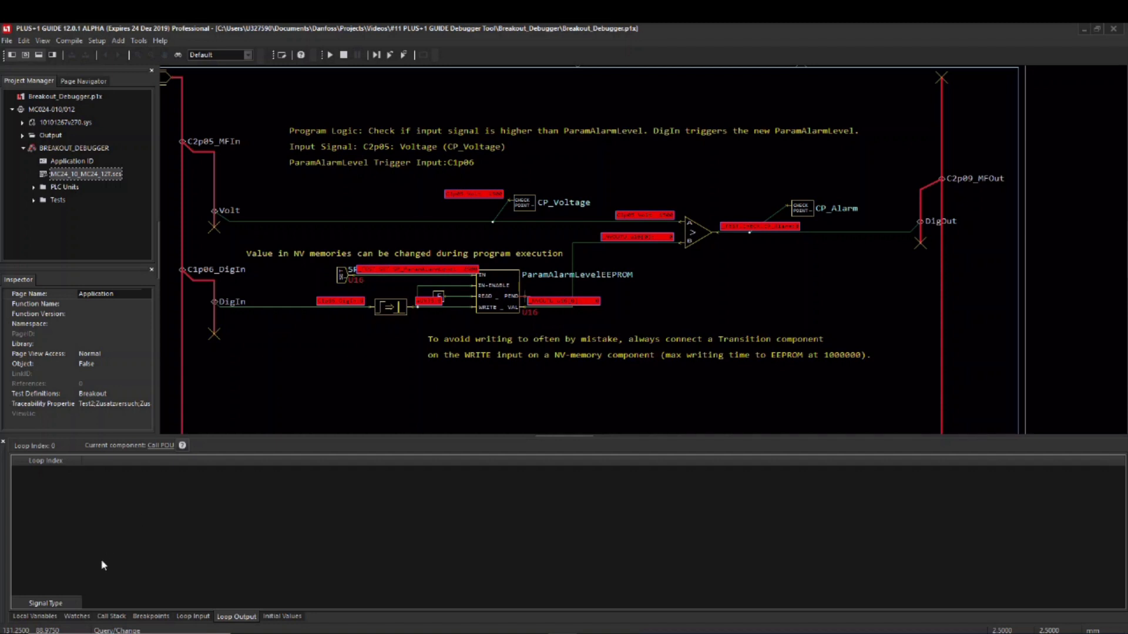
click(51, 617)
click(78, 617)
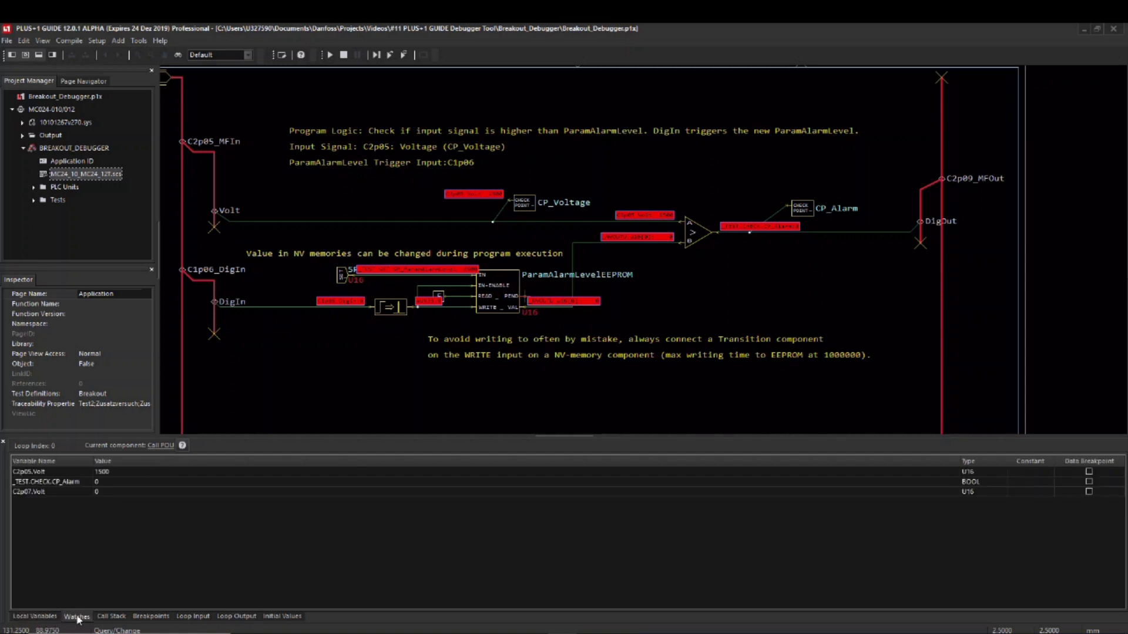
click(111, 617)
click(150, 619)
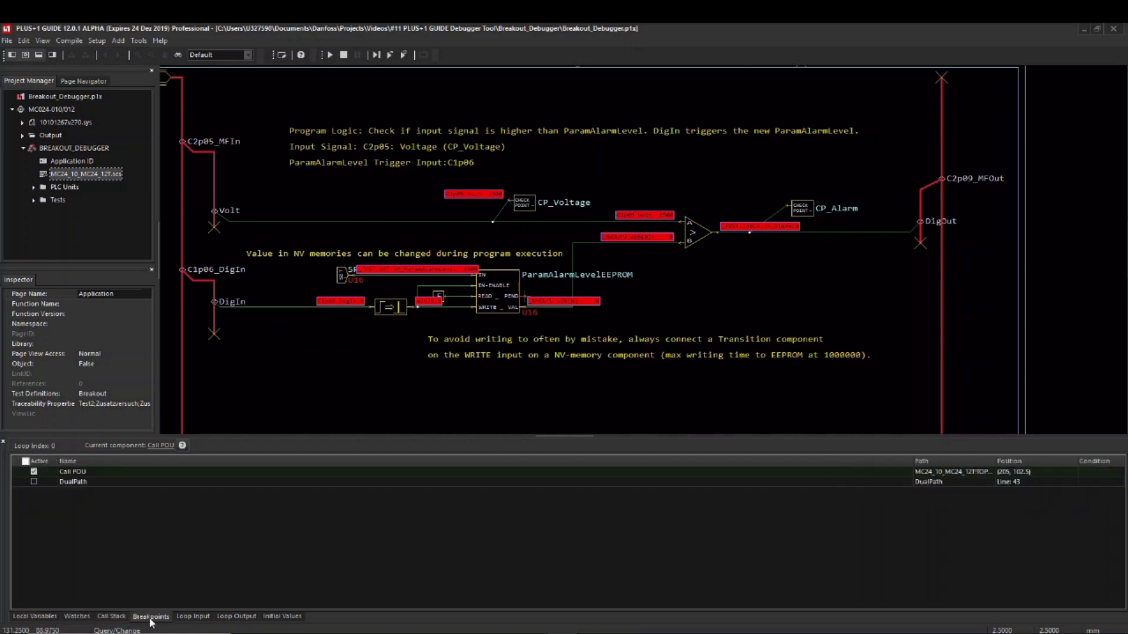
click(196, 617)
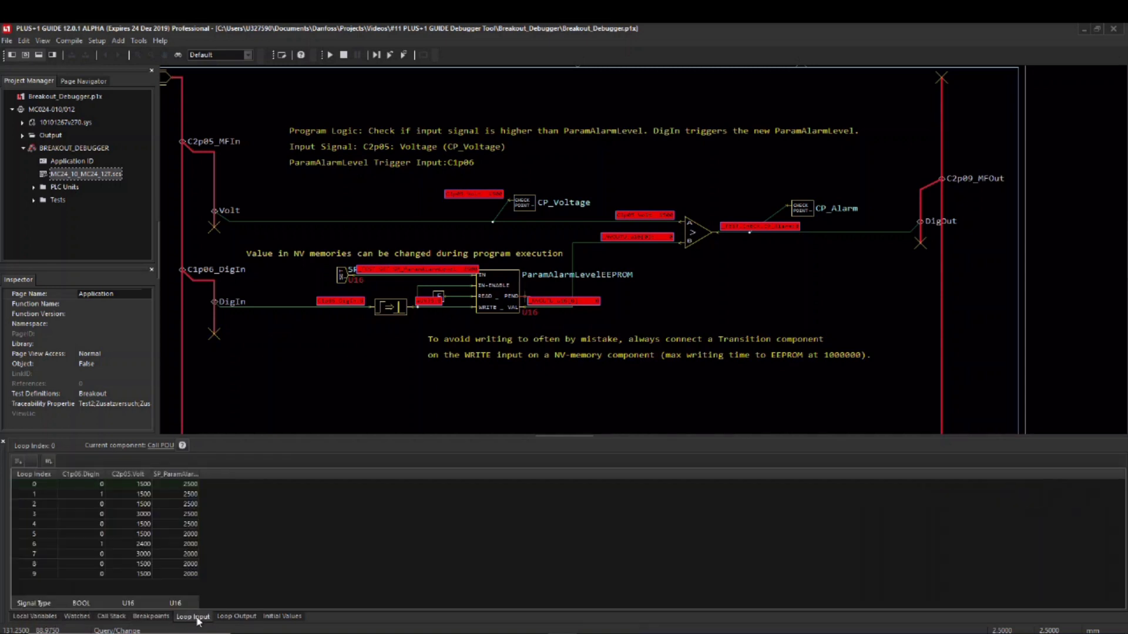
click(238, 617)
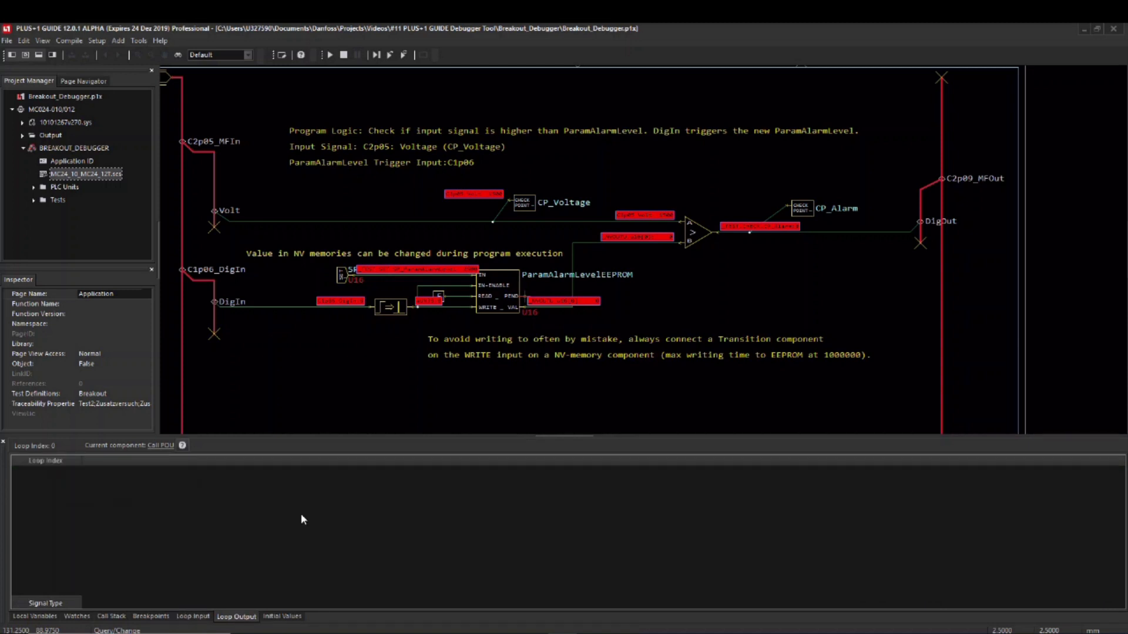
Add CP_Alarm to the loop output signals.
right_click(94, 502)
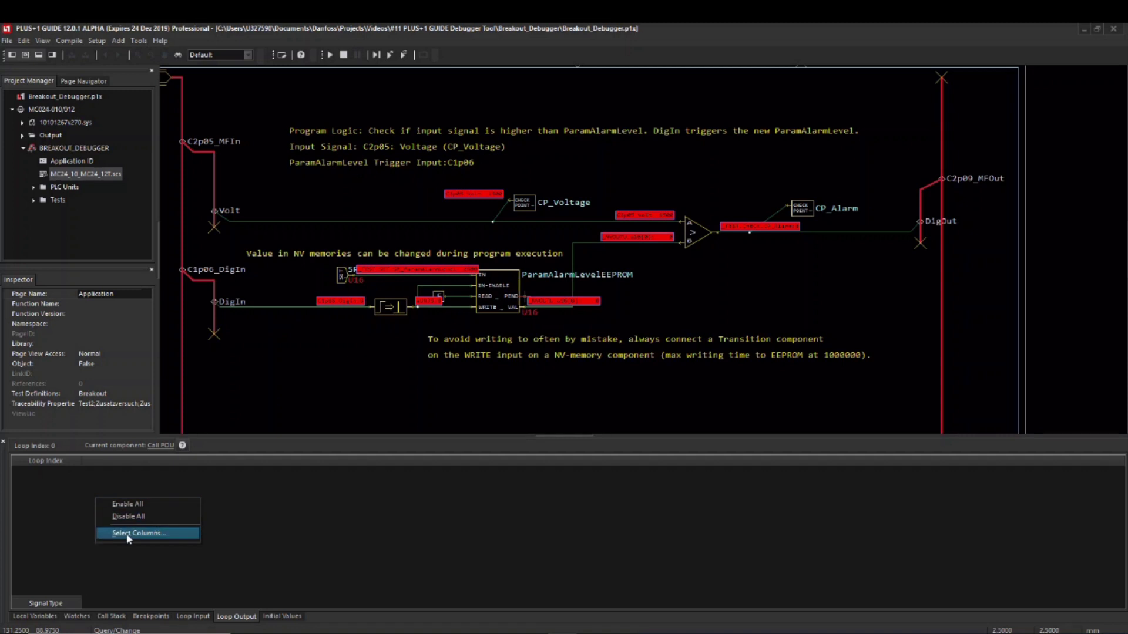
click(161, 534)
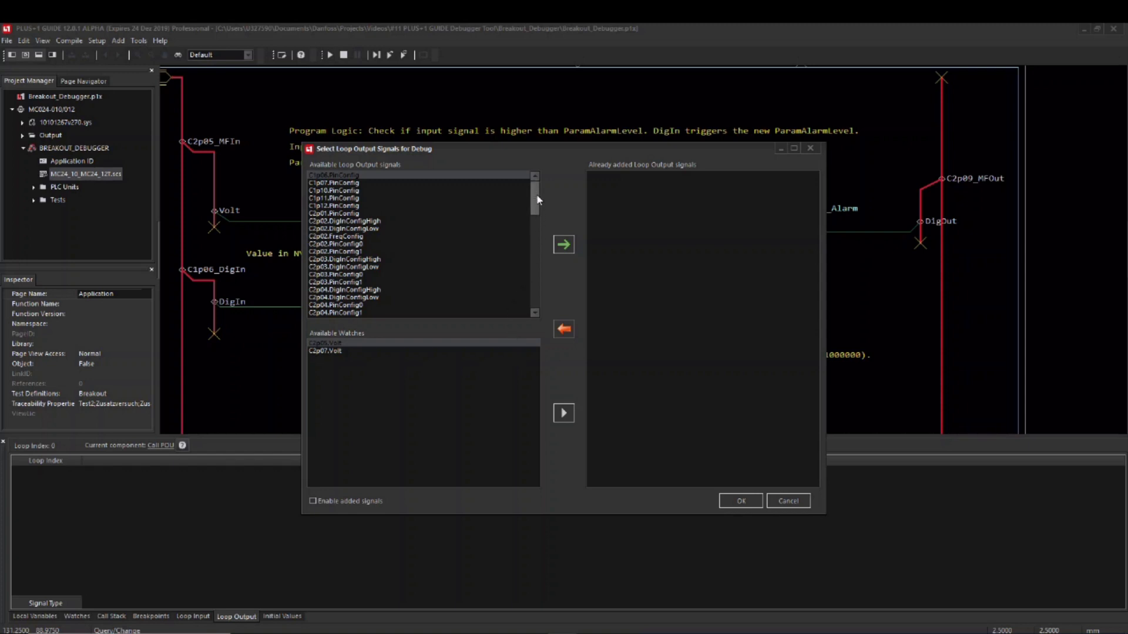
drag(537, 200, 493, 285)
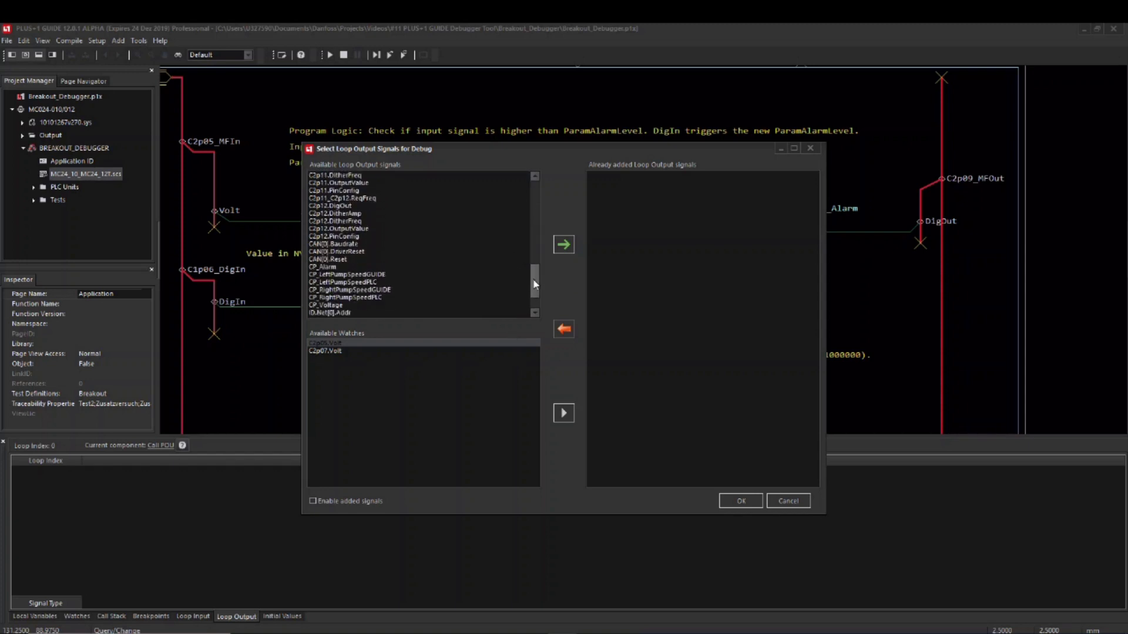
click(353, 259)
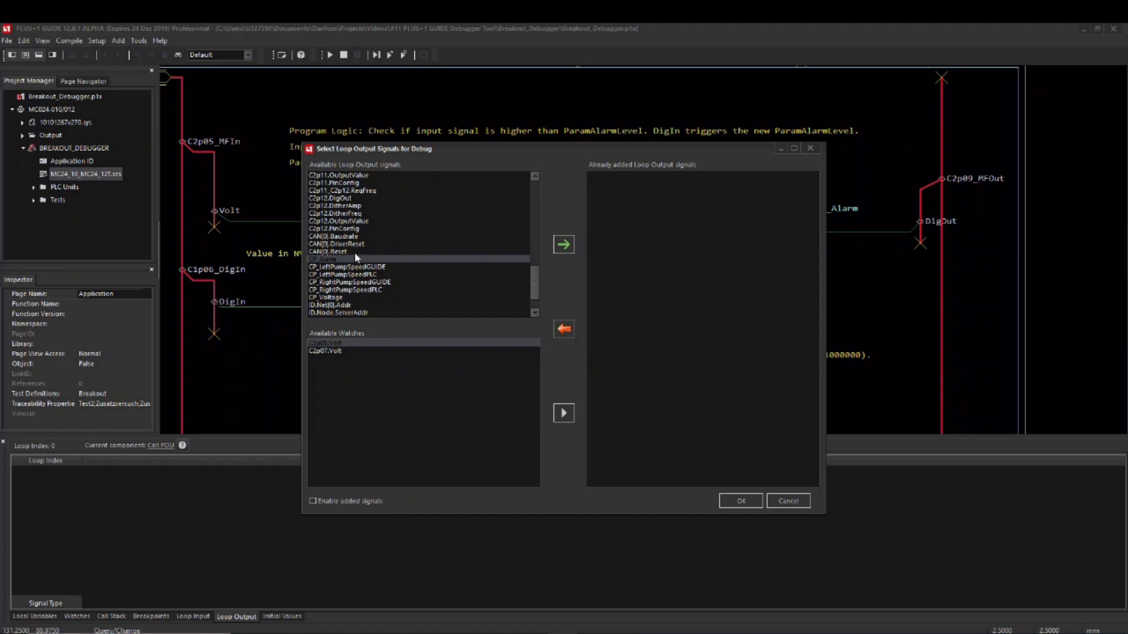
click(562, 247)
drag(538, 284, 534, 239)
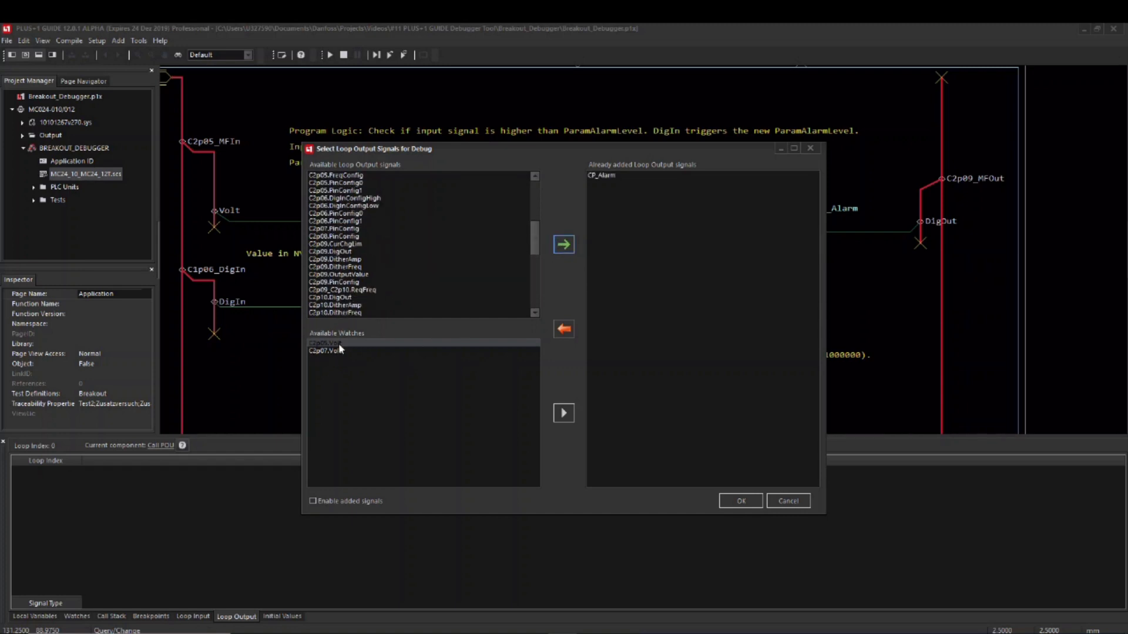
click(740, 501)
Add a watch on C1p06.DigIn.
click(77, 616)
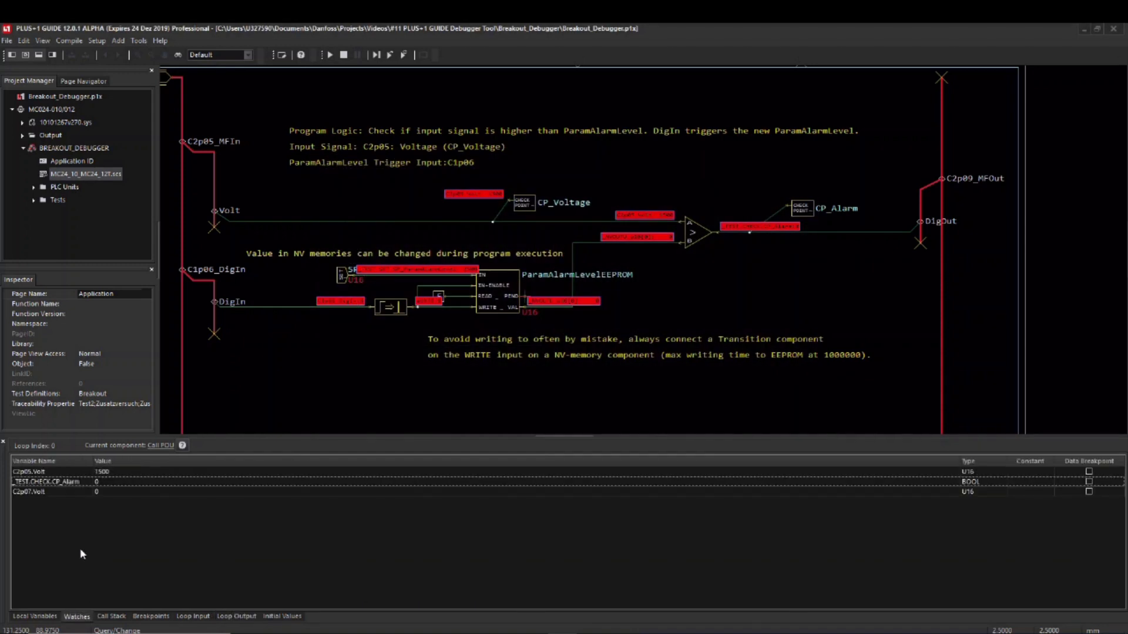
right_click(80, 549)
click(88, 553)
click(641, 329)
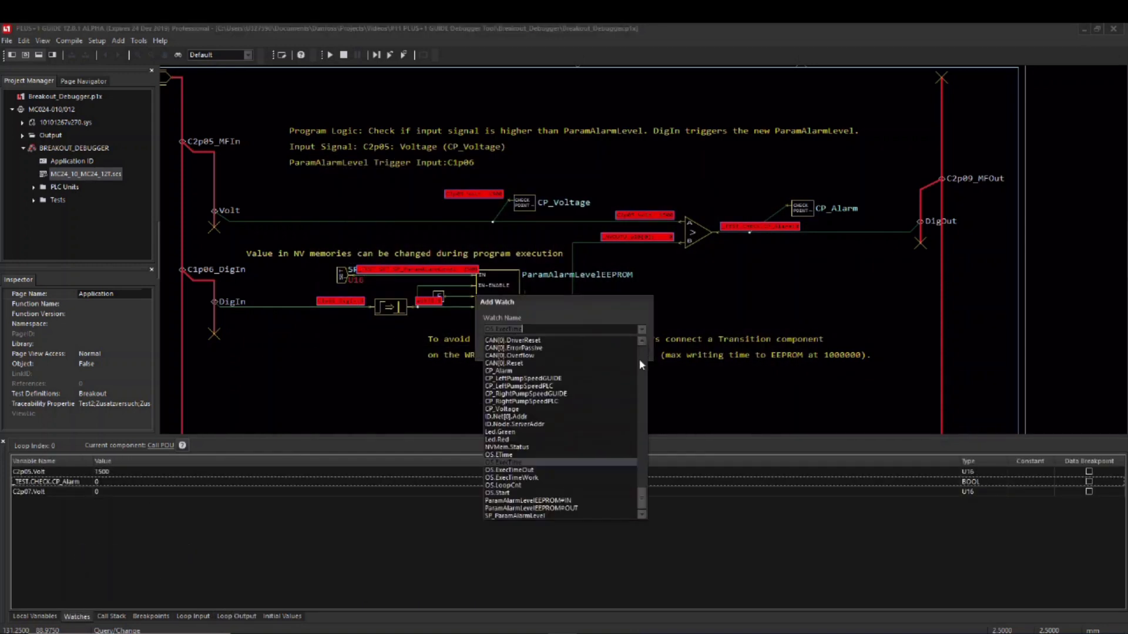
drag(642, 496, 641, 353)
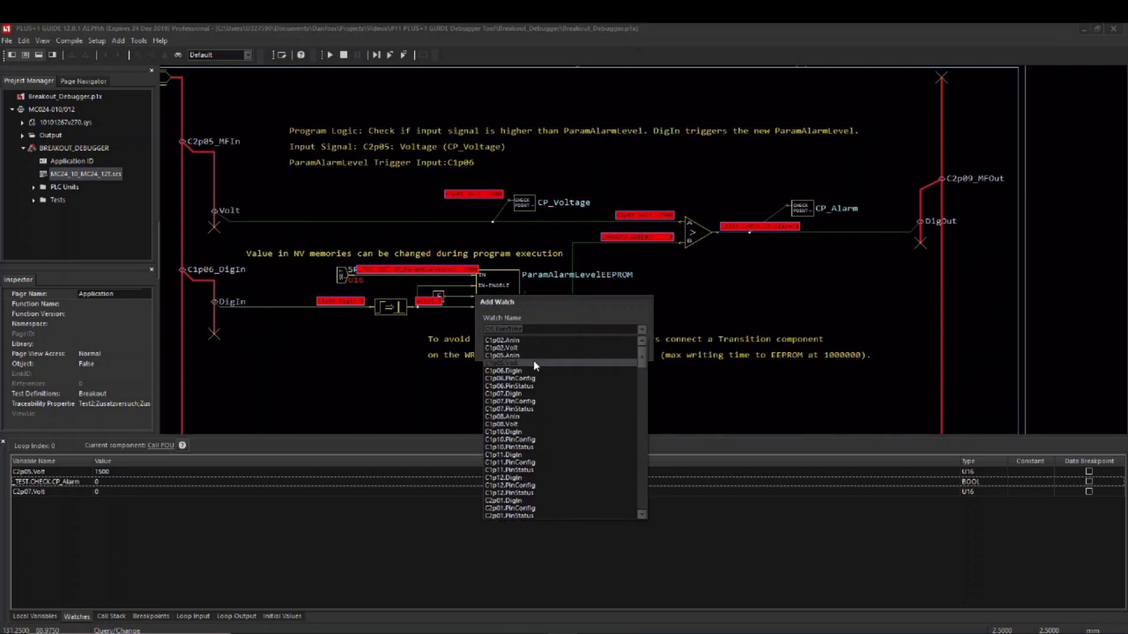
click(533, 371)
click(529, 349)
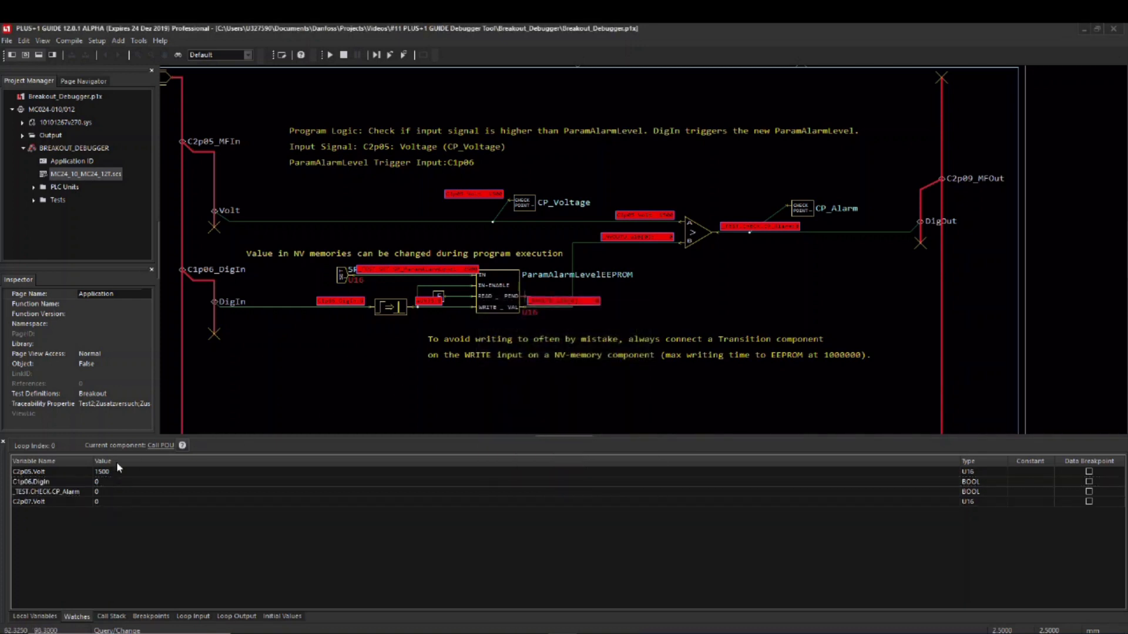
Log C1p06.DigIn and C2p05.Volt as enabled loop output signals.
click(236, 616)
right_click(175, 549)
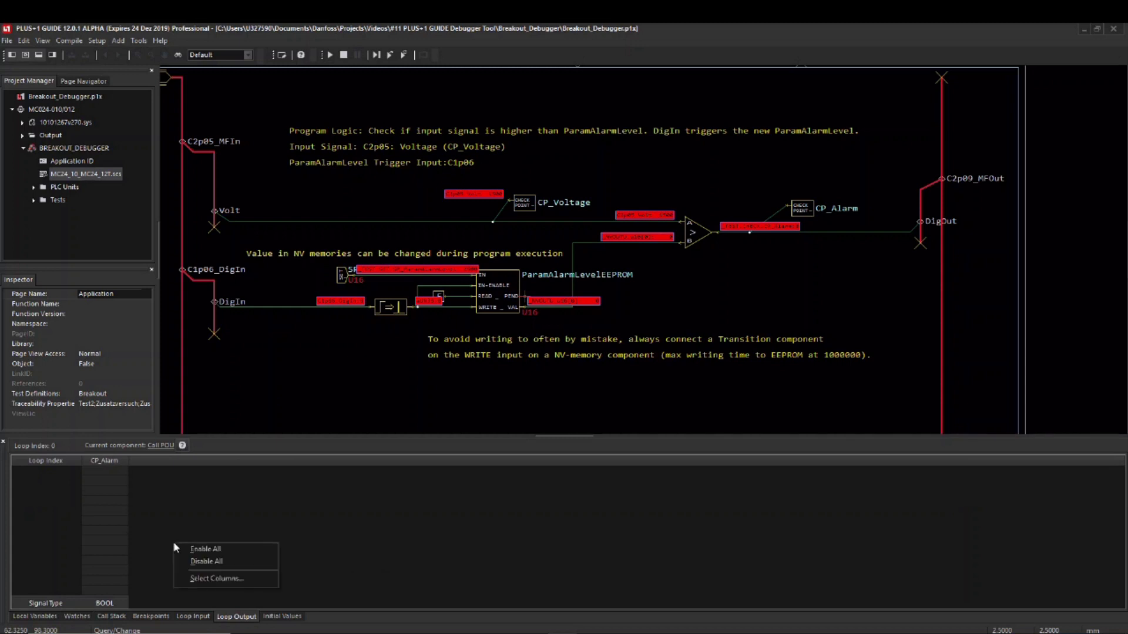
click(217, 578)
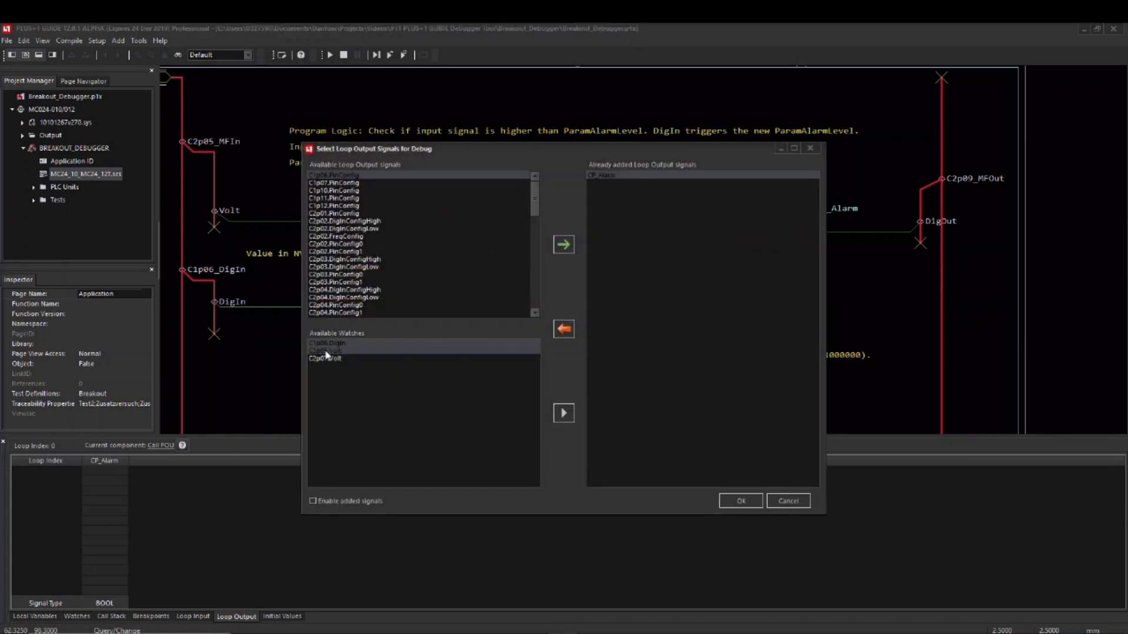
click(564, 413)
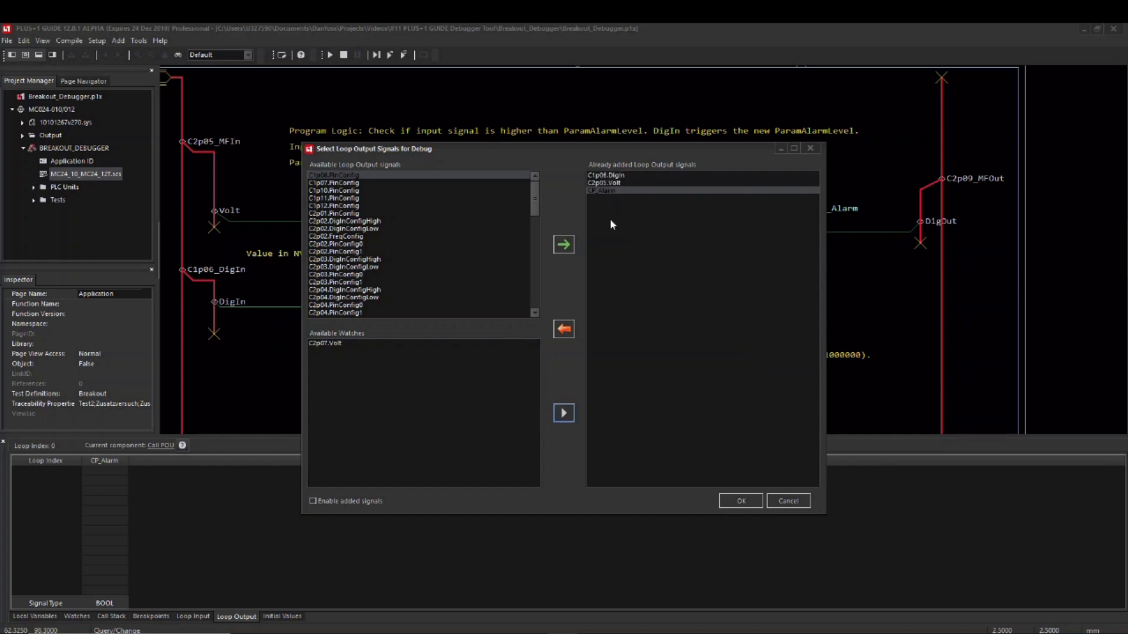
click(314, 501)
Confirm the loop output signals, then disable and re-enable all loop output columns.
click(739, 500)
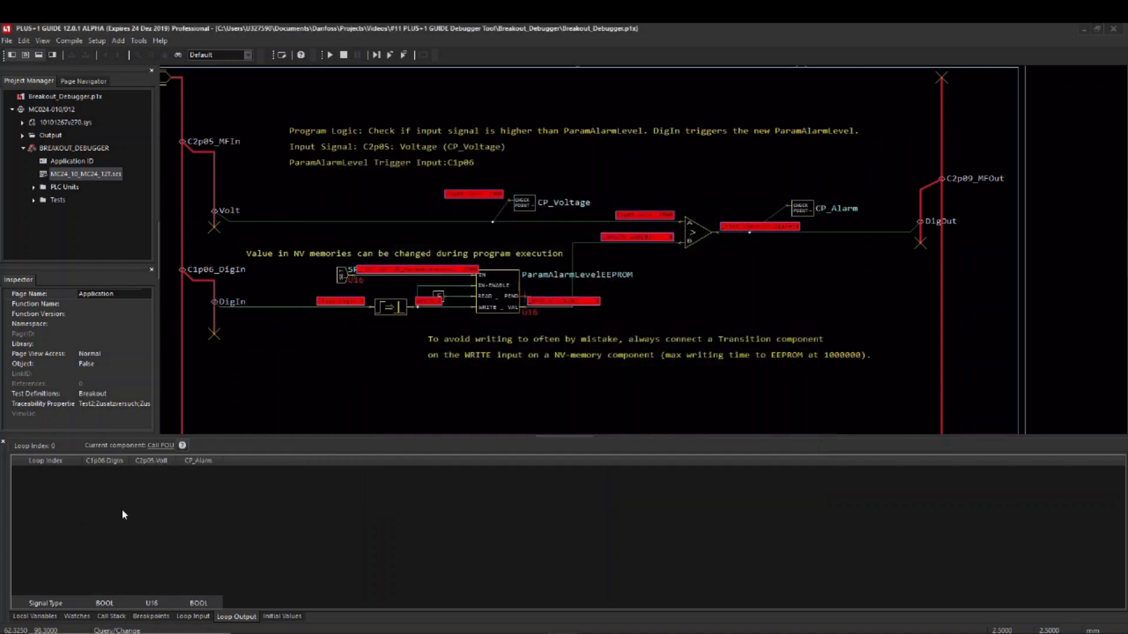
right_click(109, 513)
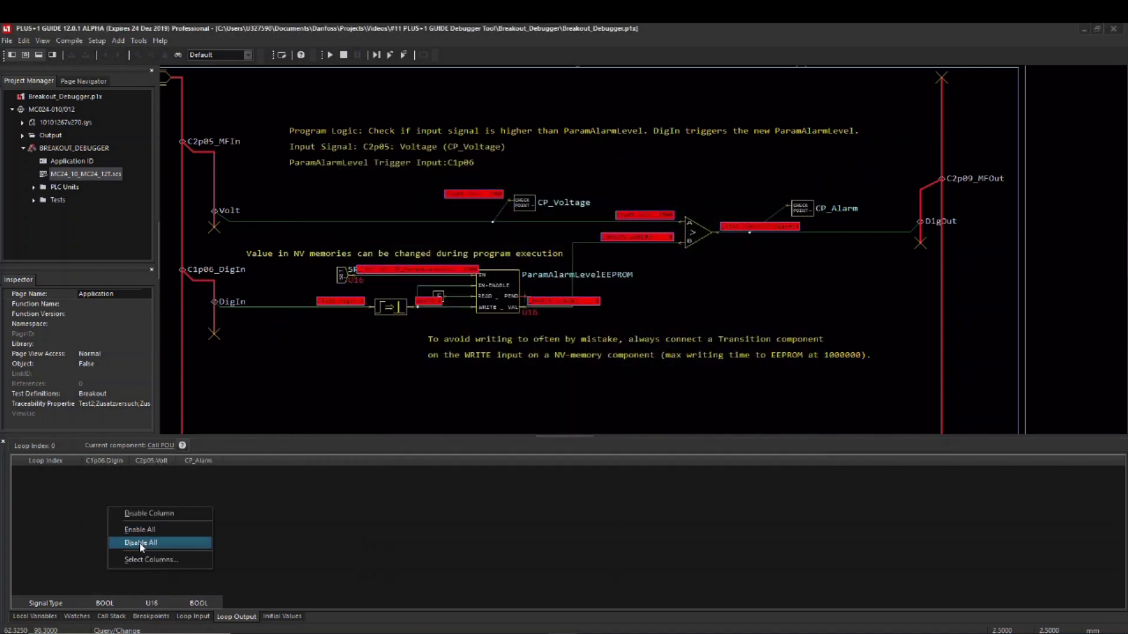
click(142, 544)
right_click(106, 514)
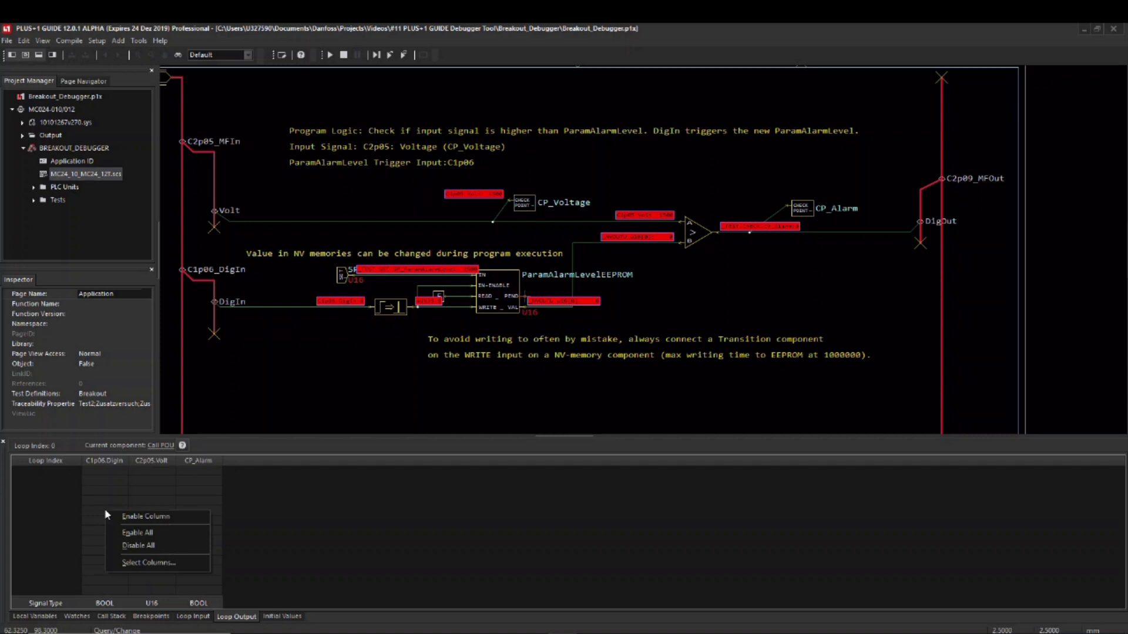
click(133, 532)
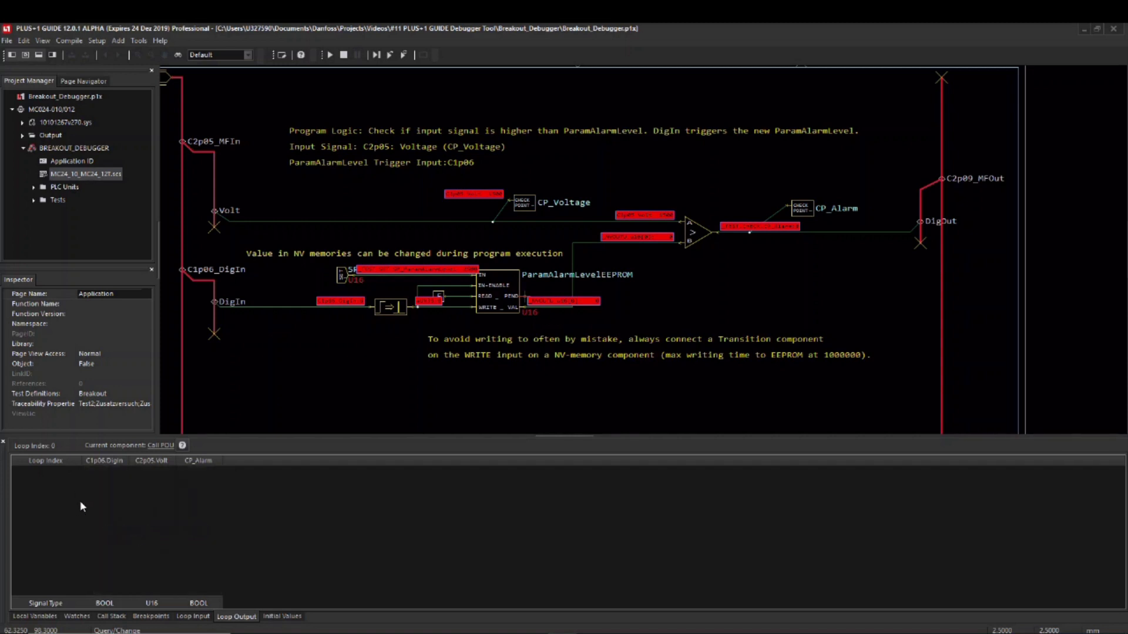
Deactivate the Call POU breakpoint, run then pause the program, and view loop inputs.
click(150, 616)
click(34, 472)
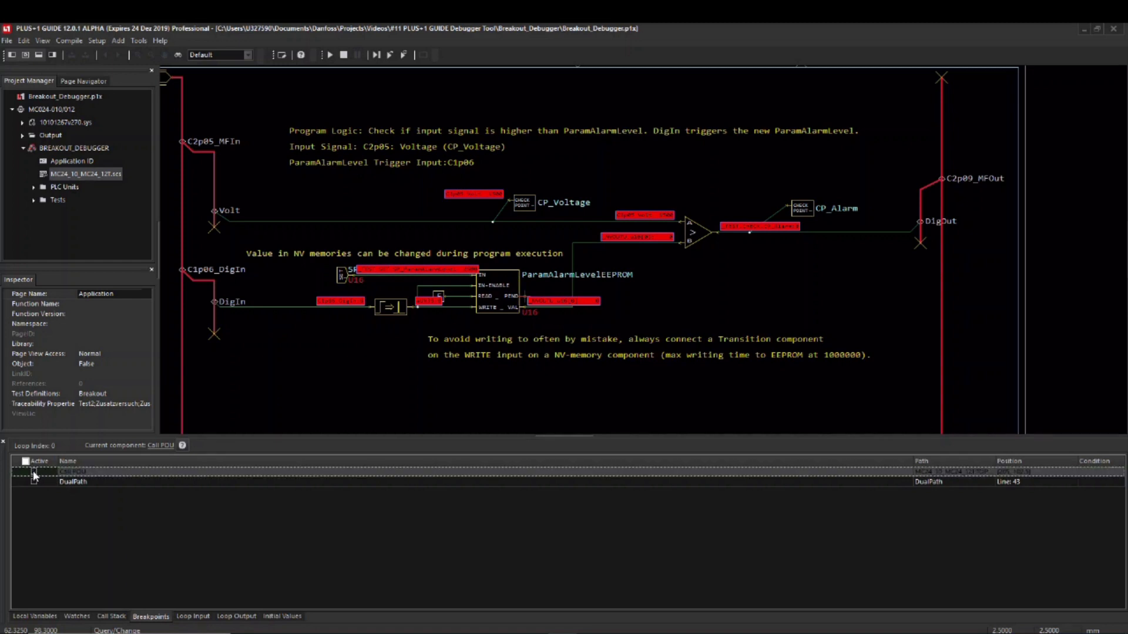
click(238, 617)
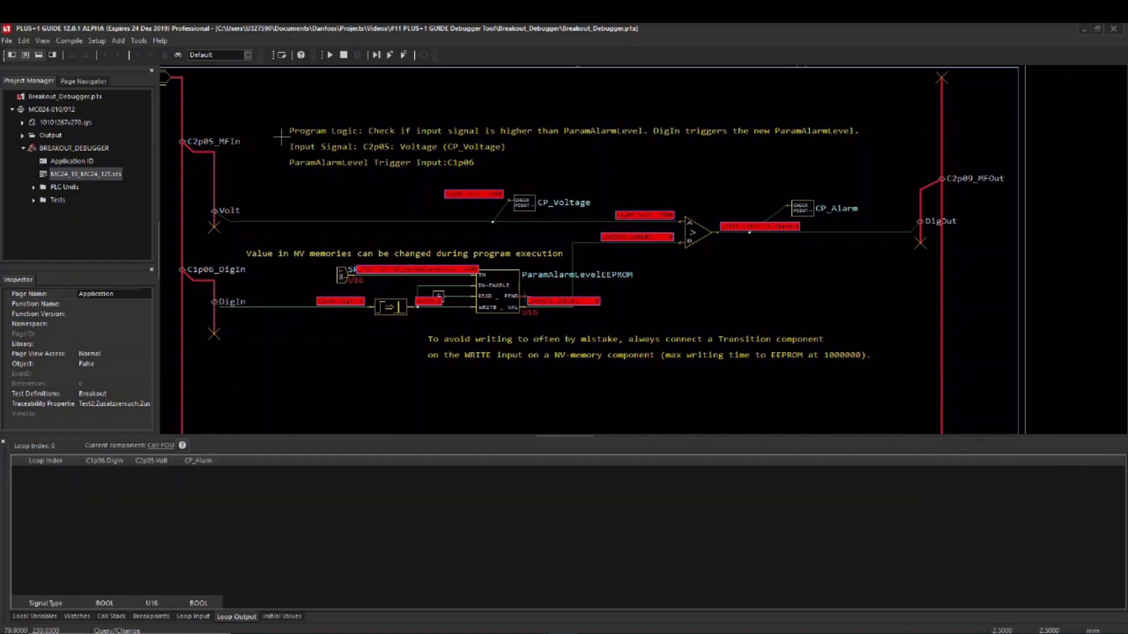
click(330, 54)
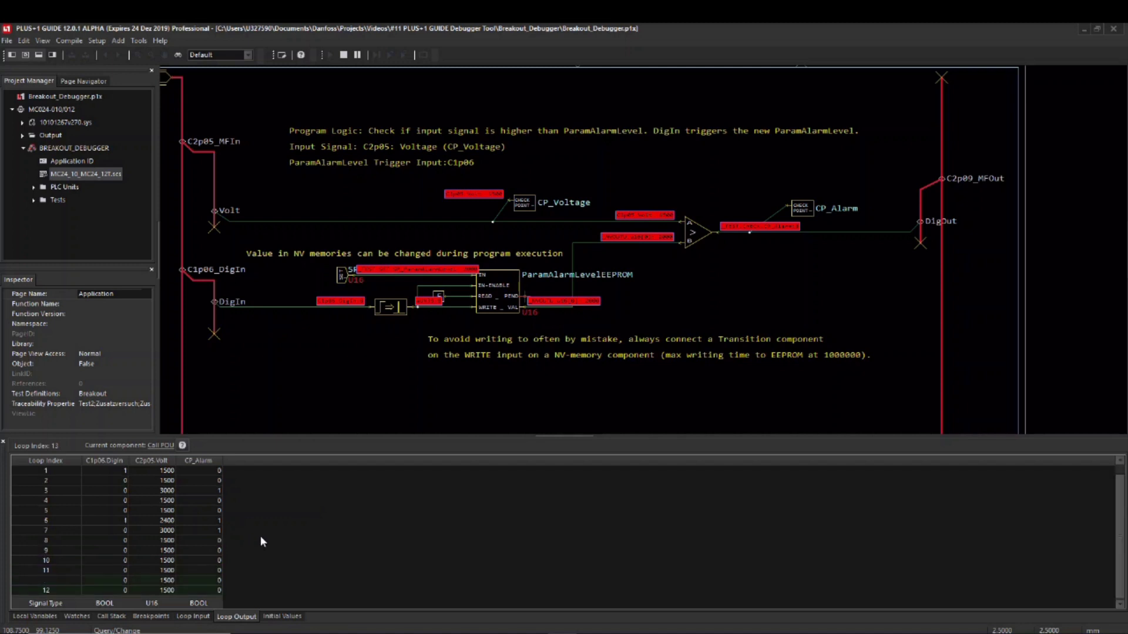
click(360, 59)
scroll(183, 526, up, 2)
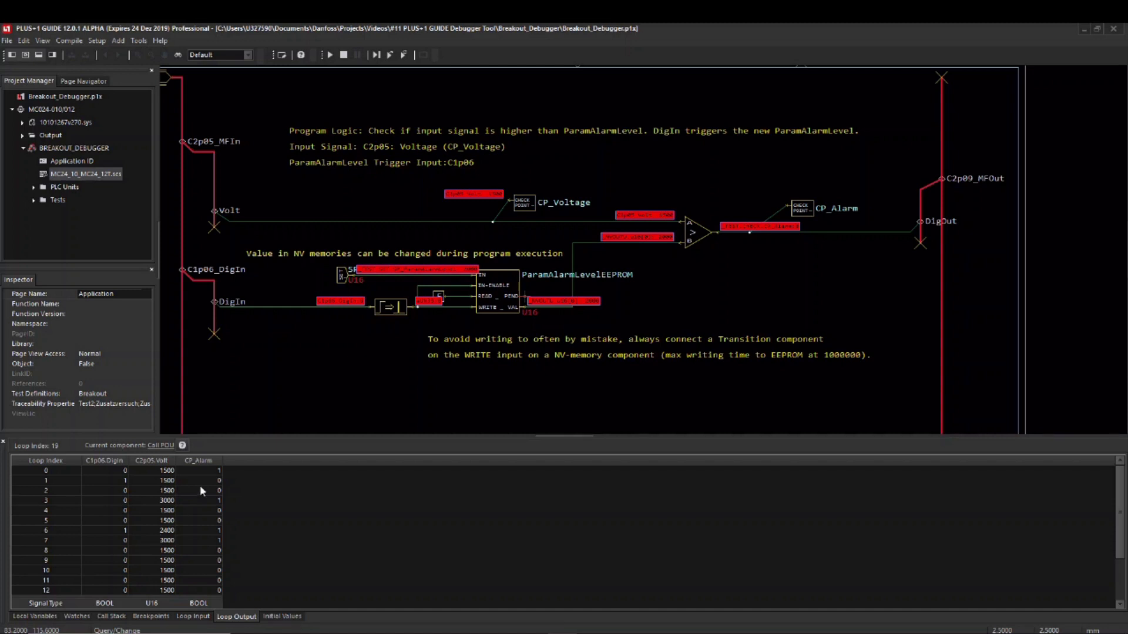
click(205, 620)
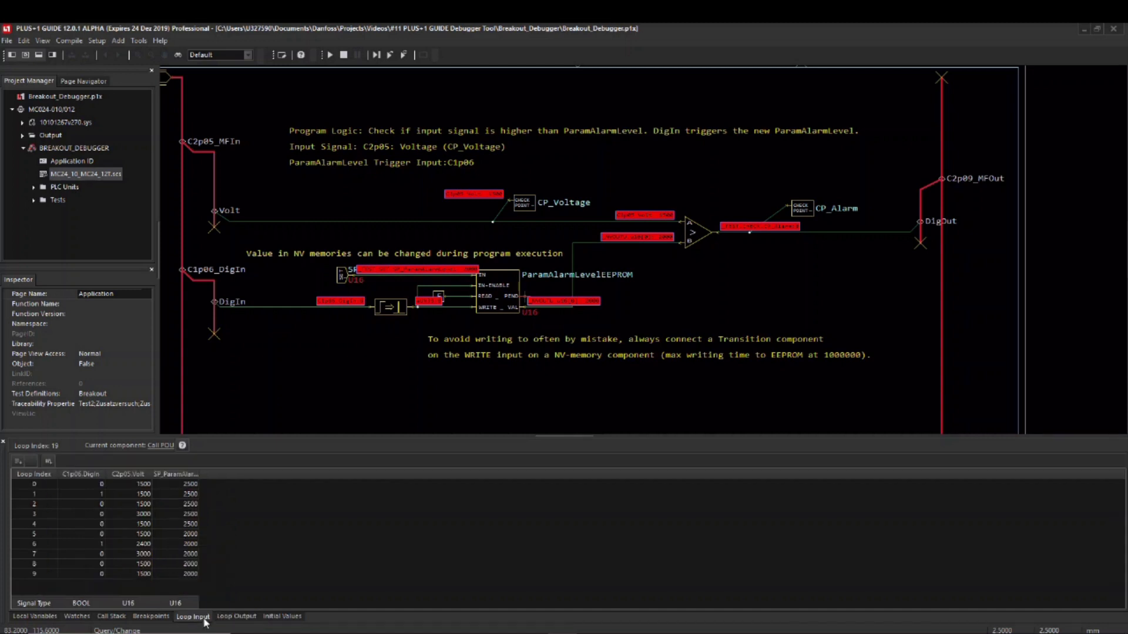
Begin exporting the loop output values to a CSV file, then cancel the save.
click(236, 617)
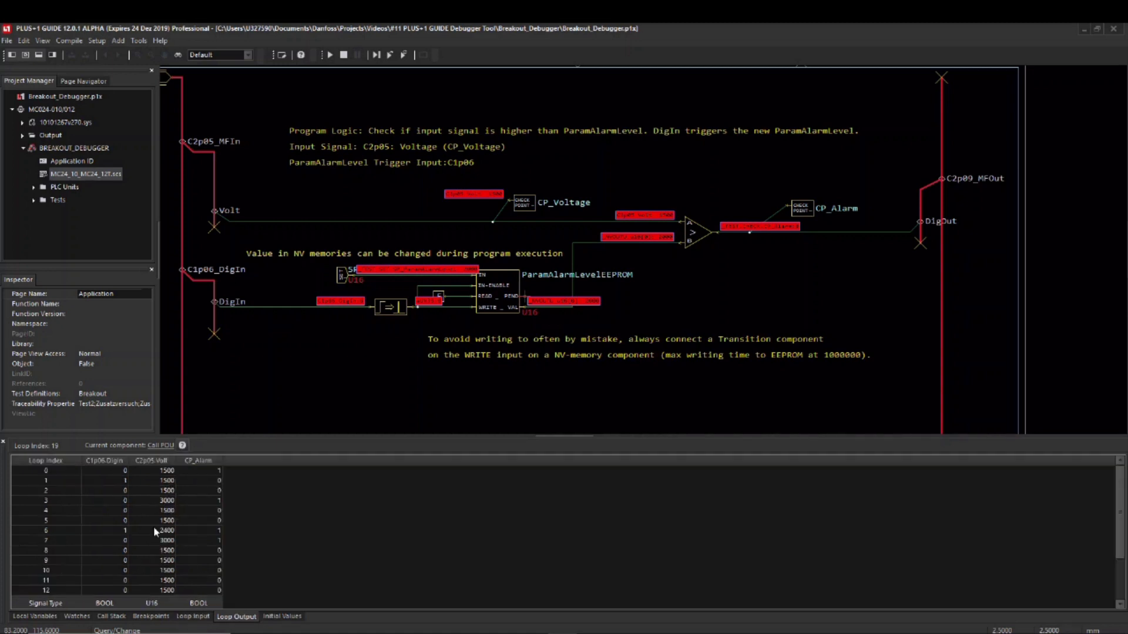
right_click(144, 509)
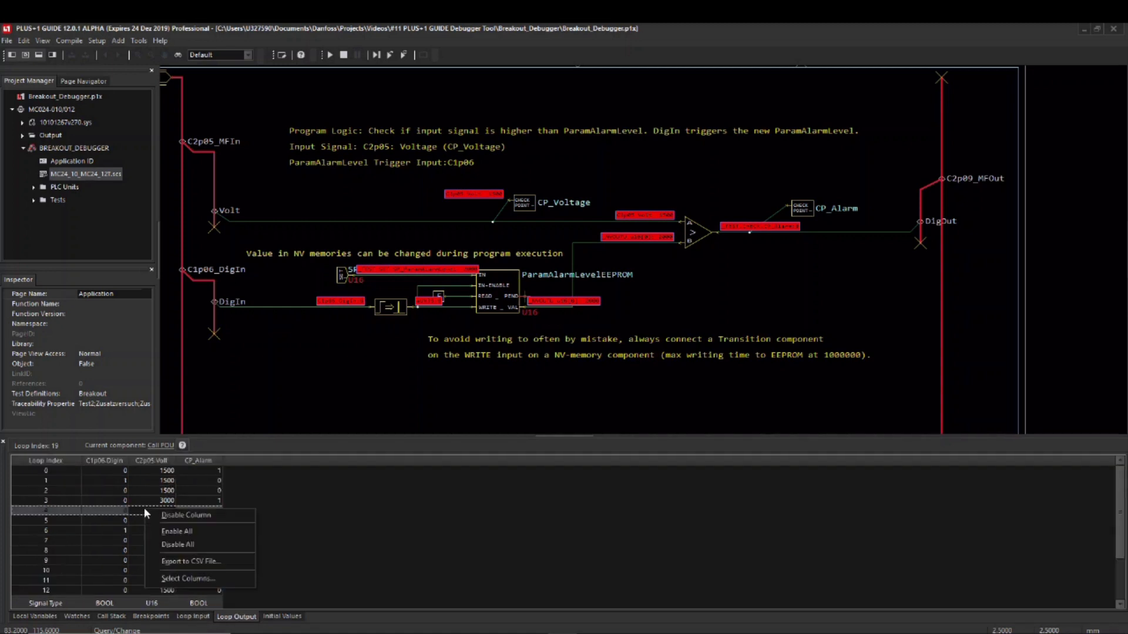
click(220, 561)
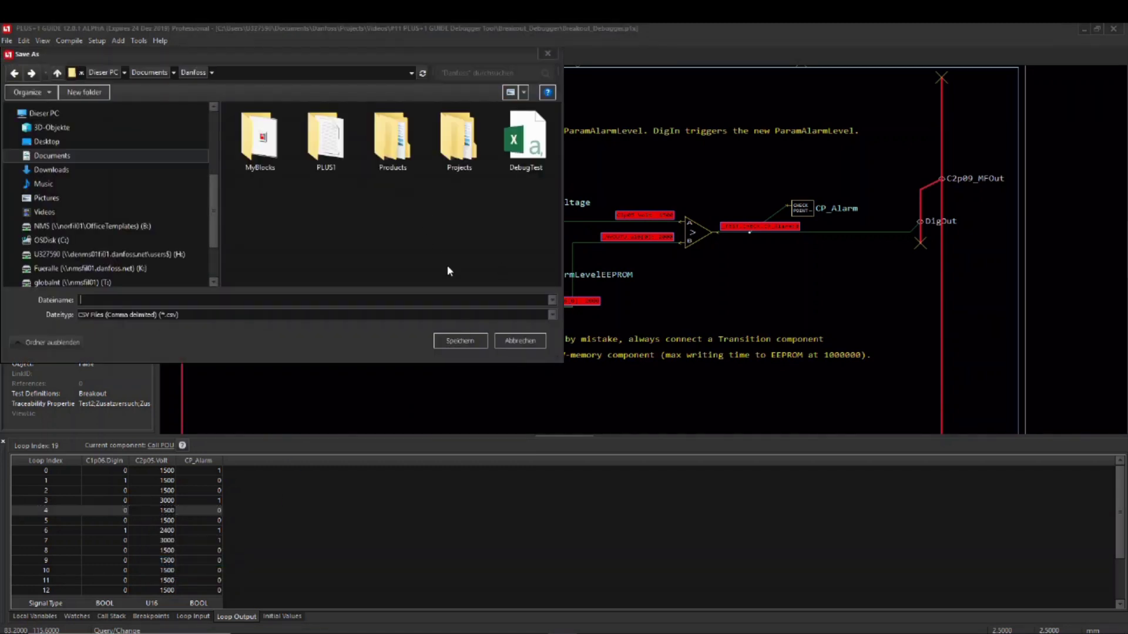
click(519, 342)
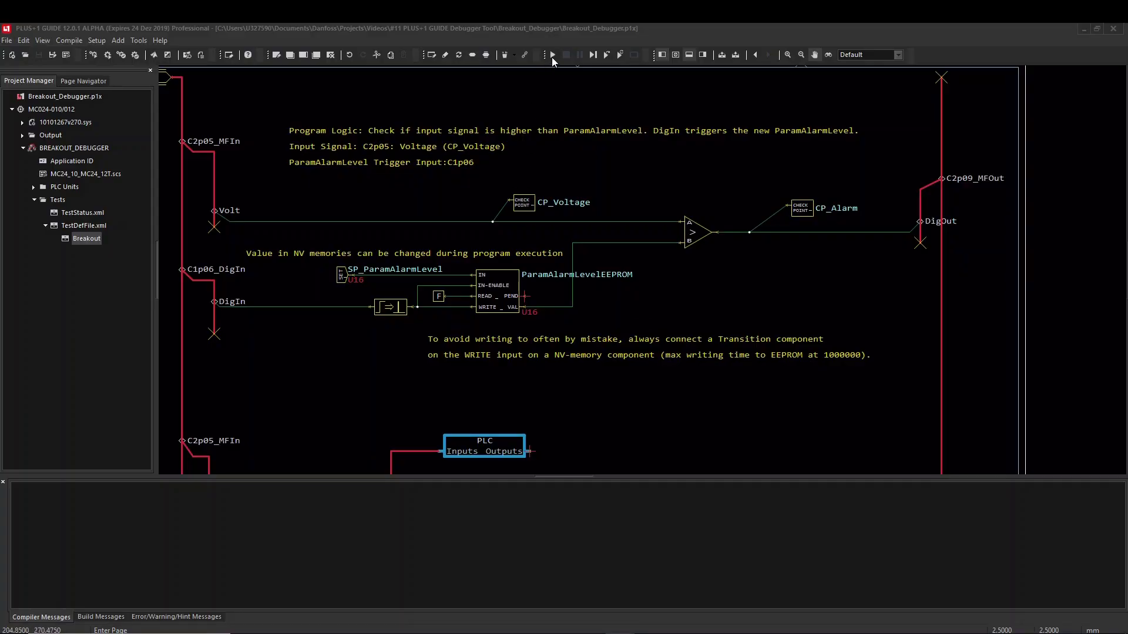
Start debugging, check Initial Values, and edit C2p05.Volt for loop 0 in Loop Input.
click(551, 56)
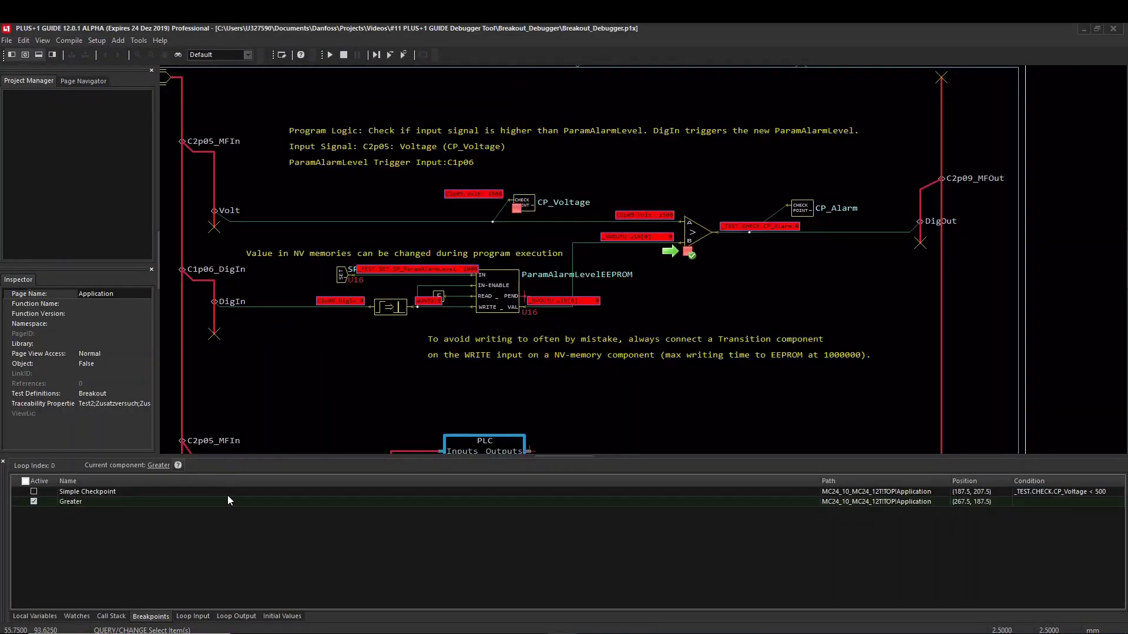
click(282, 616)
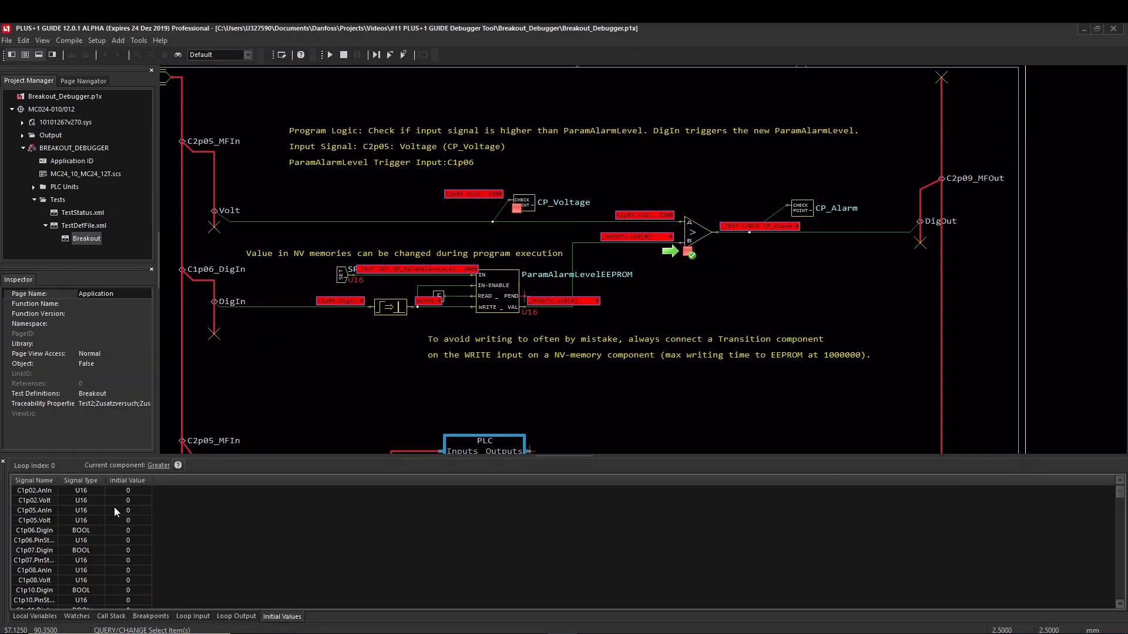
scroll(109, 514, down, 3)
scroll(109, 517, down, 3)
scroll(108, 518, down, 2)
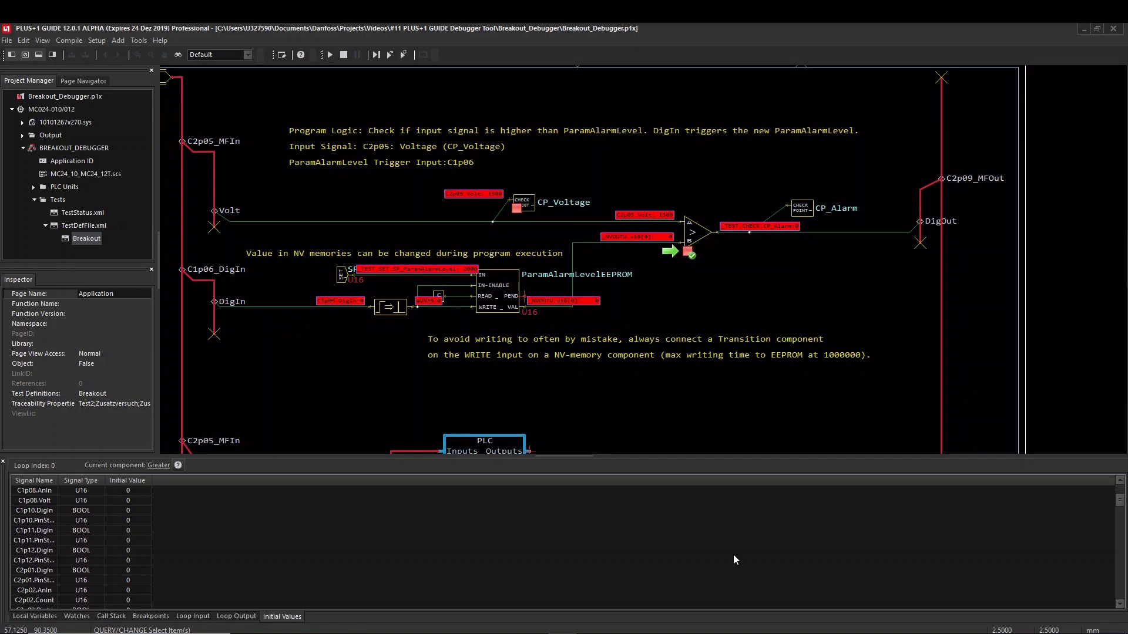
drag(1120, 498, 1120, 568)
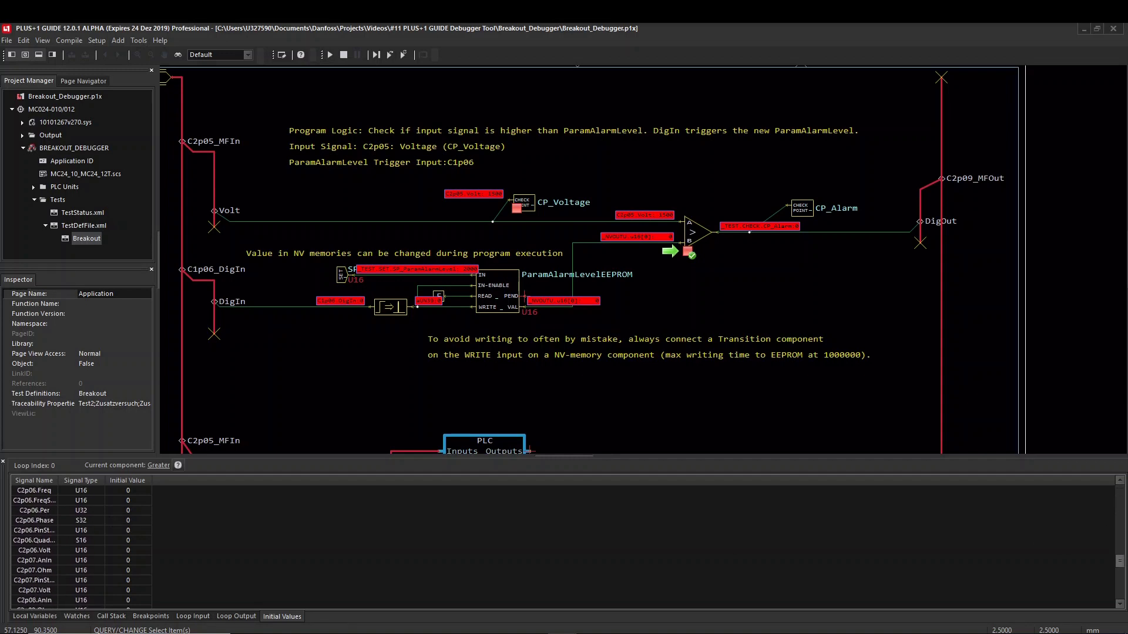
scroll(108, 541, up, 2)
scroll(109, 541, up, 2)
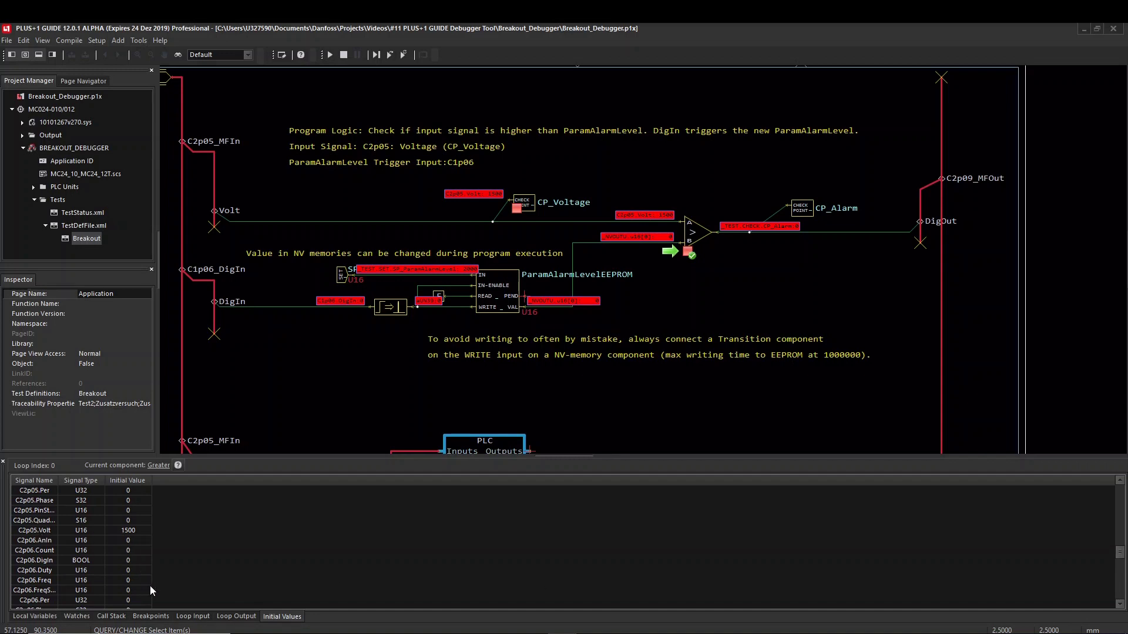
click(194, 616)
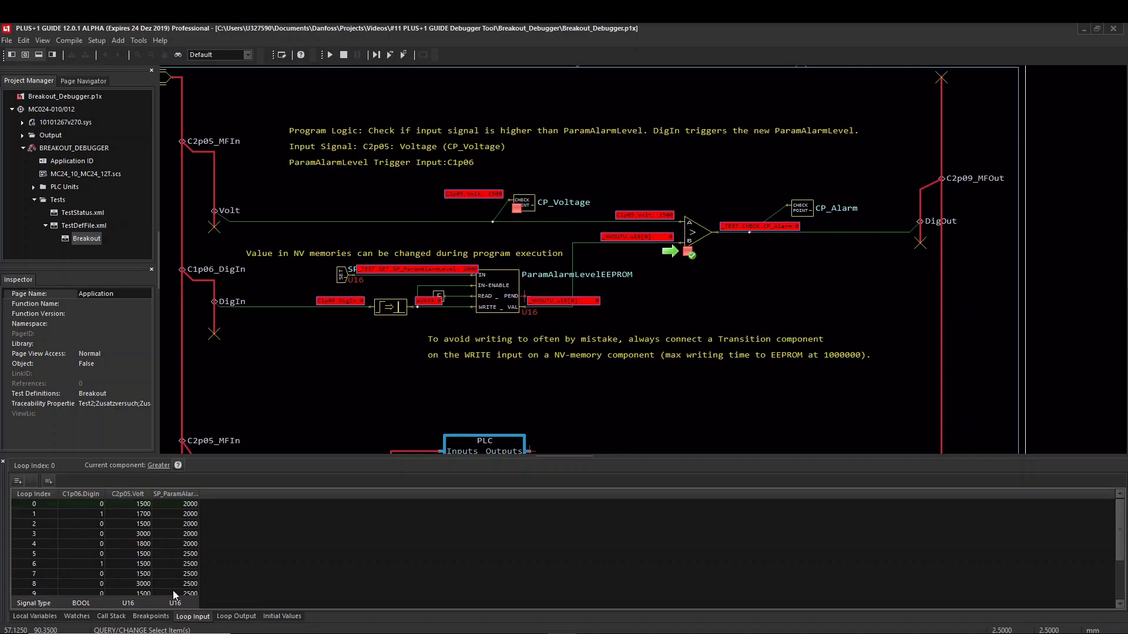
double_click(132, 504)
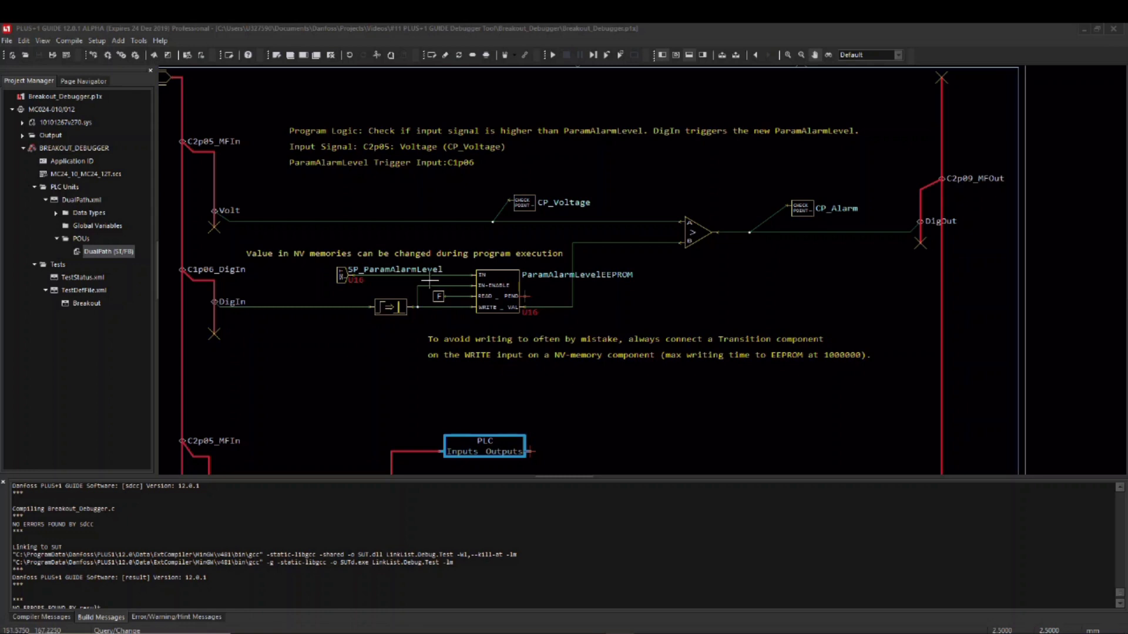
Inspect the PLC page's pump speed logic and DualPath Structured Text, then start debugging.
drag(453, 406, 510, 204)
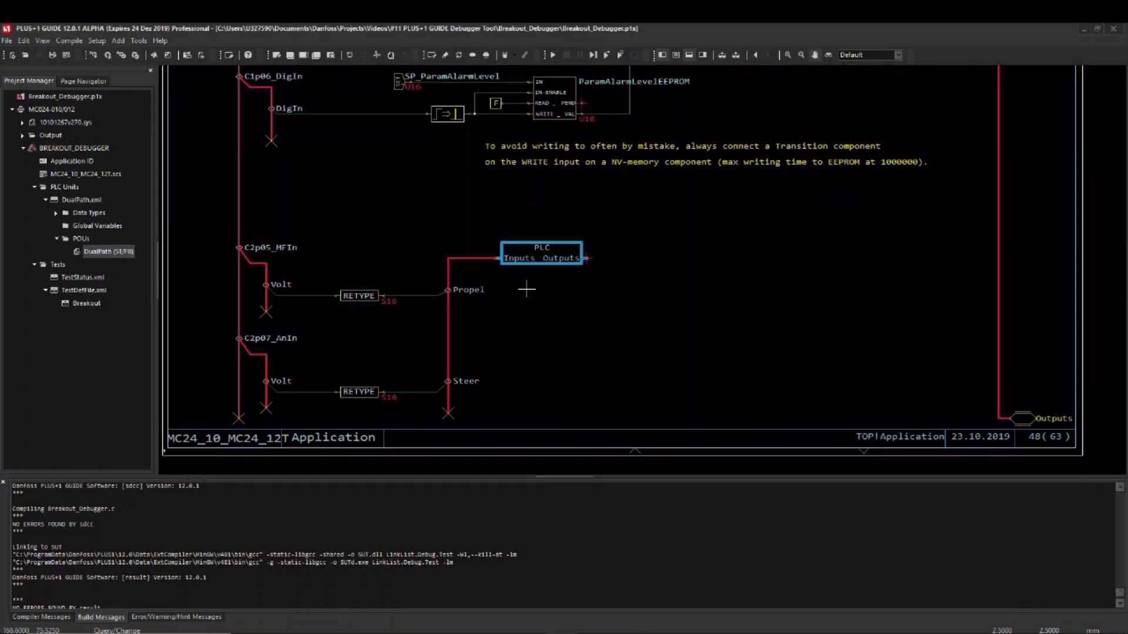
double_click(538, 258)
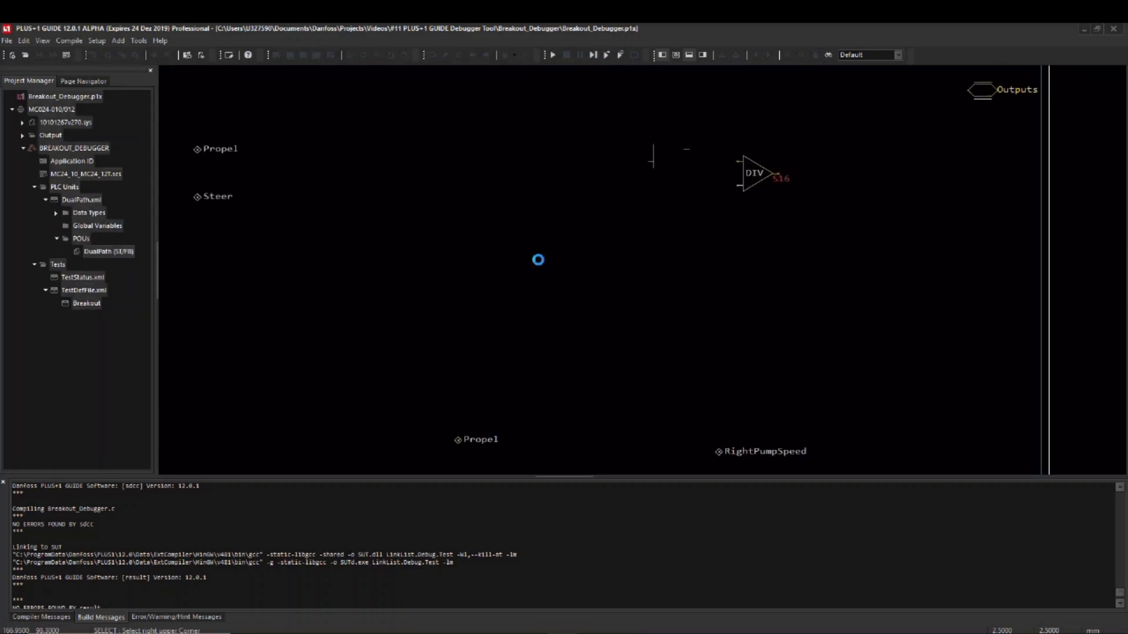
drag(537, 262, 520, 240)
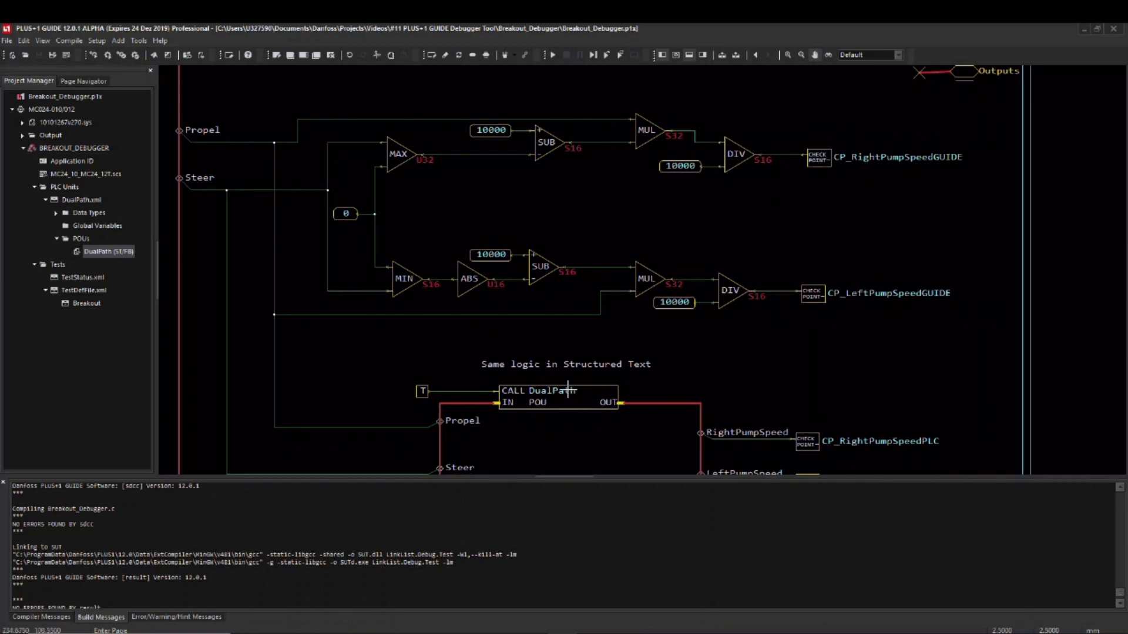
drag(567, 364, 572, 321)
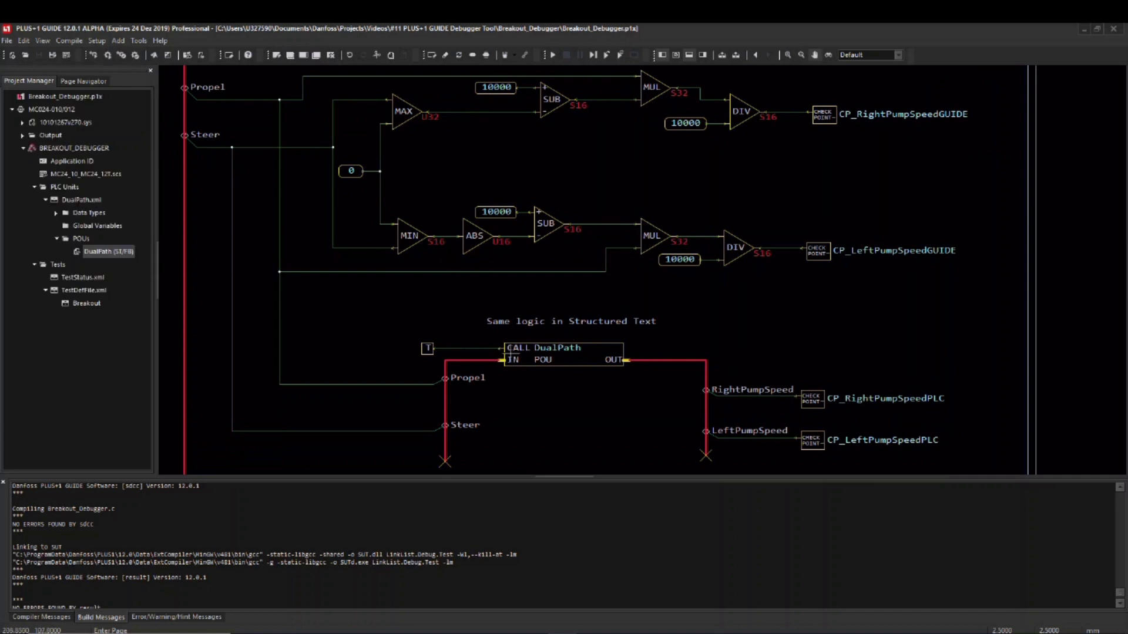
double_click(549, 359)
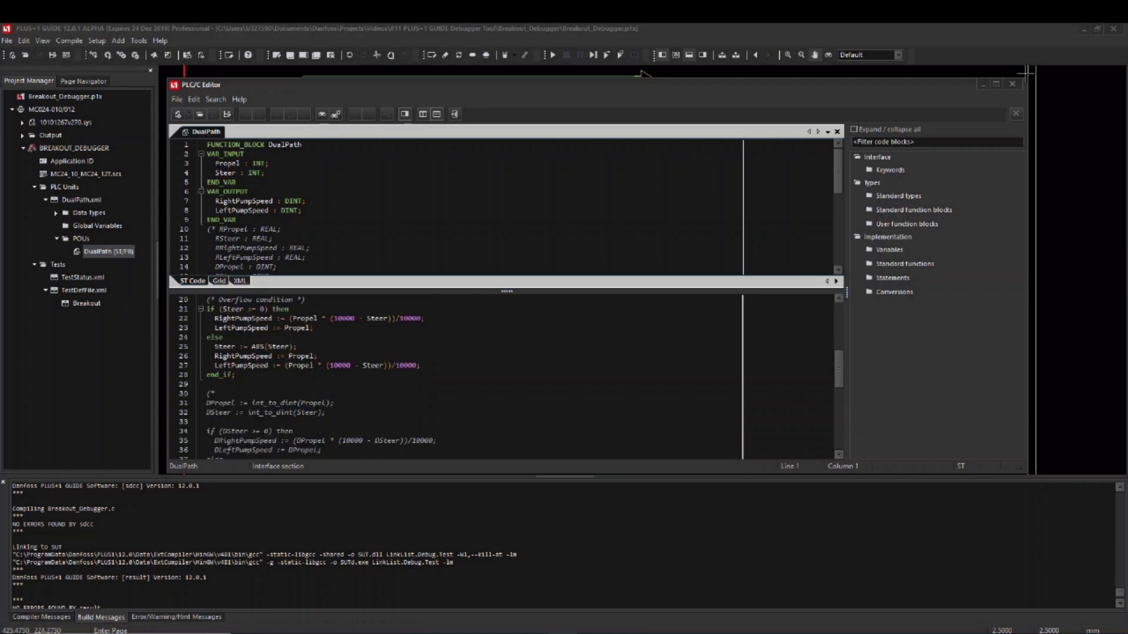
click(1013, 85)
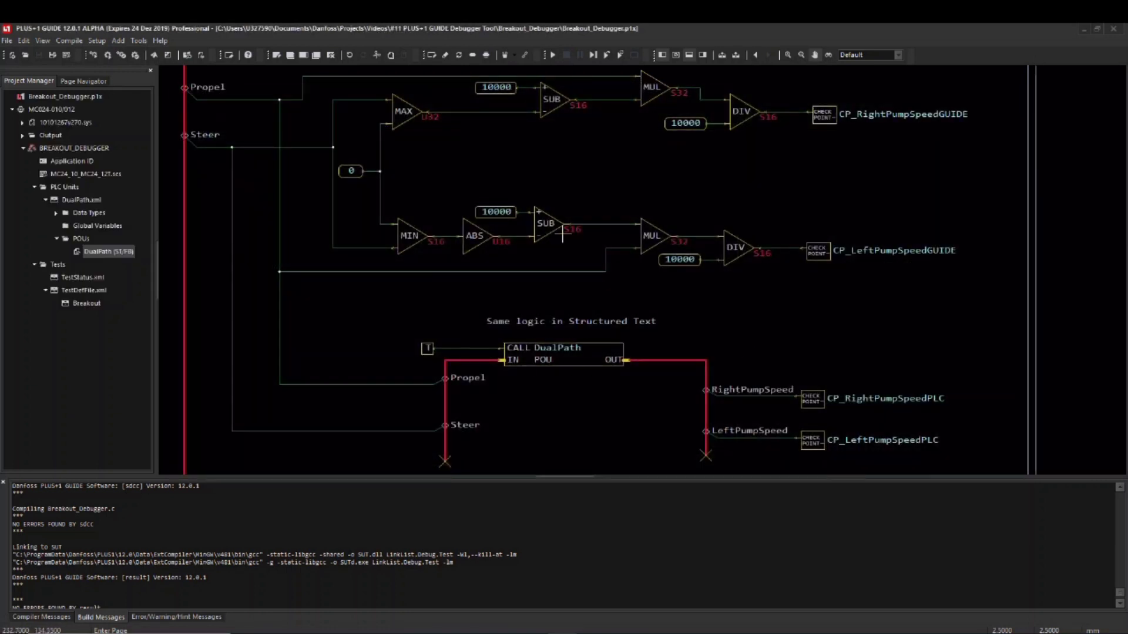
click(552, 55)
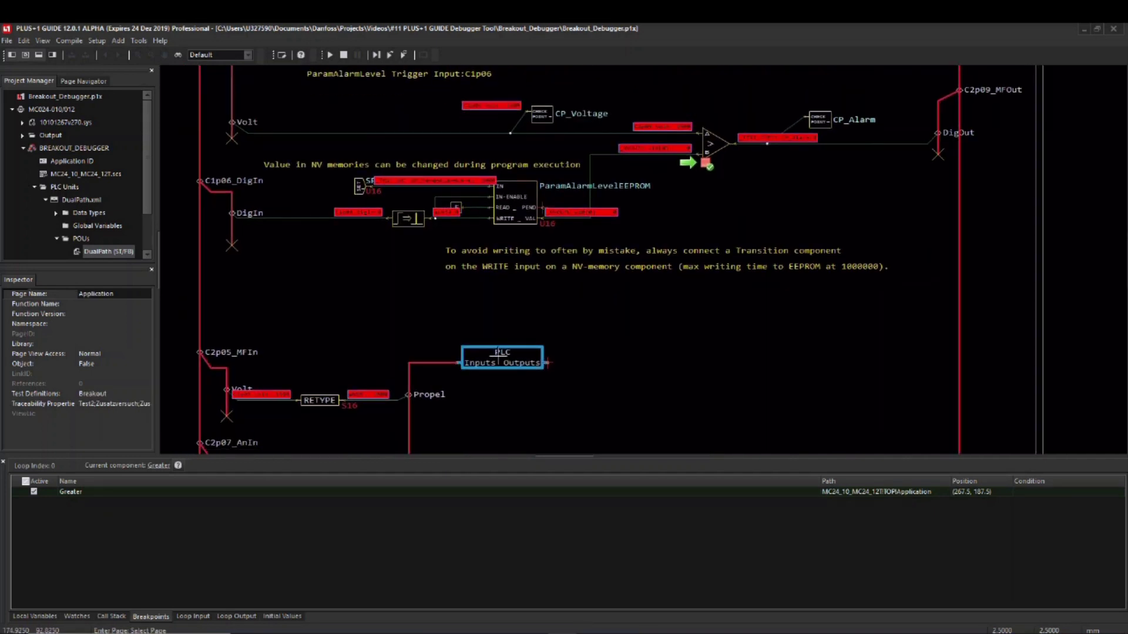
Set a breakpoint on CALL DualPath and delete the Greater breakpoint.
double_click(508, 374)
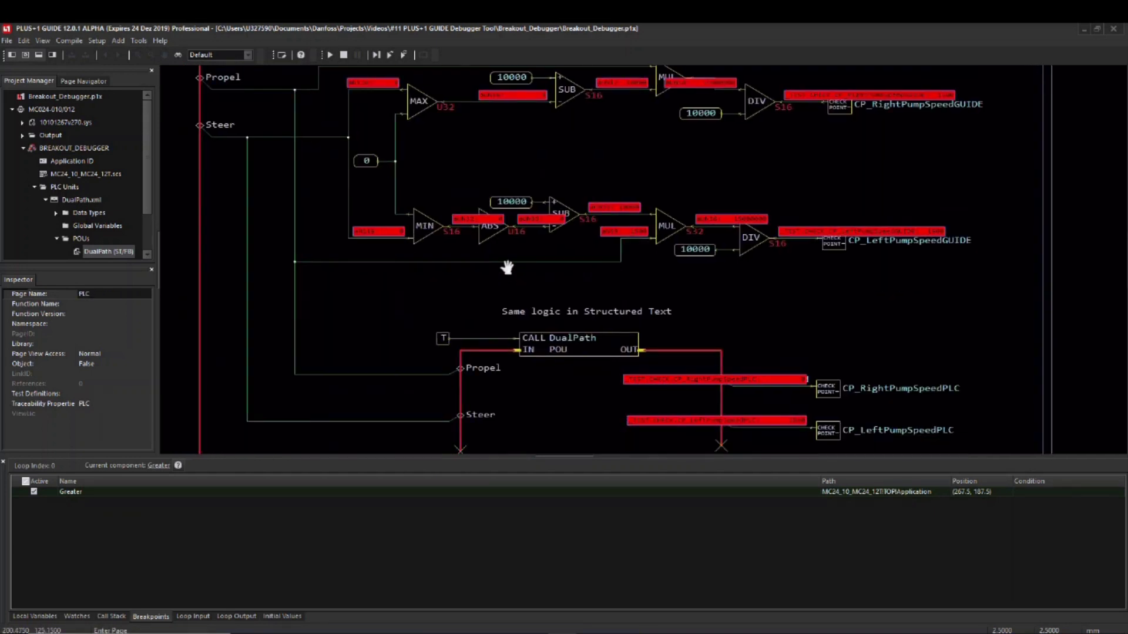
click(548, 316)
key(F9)
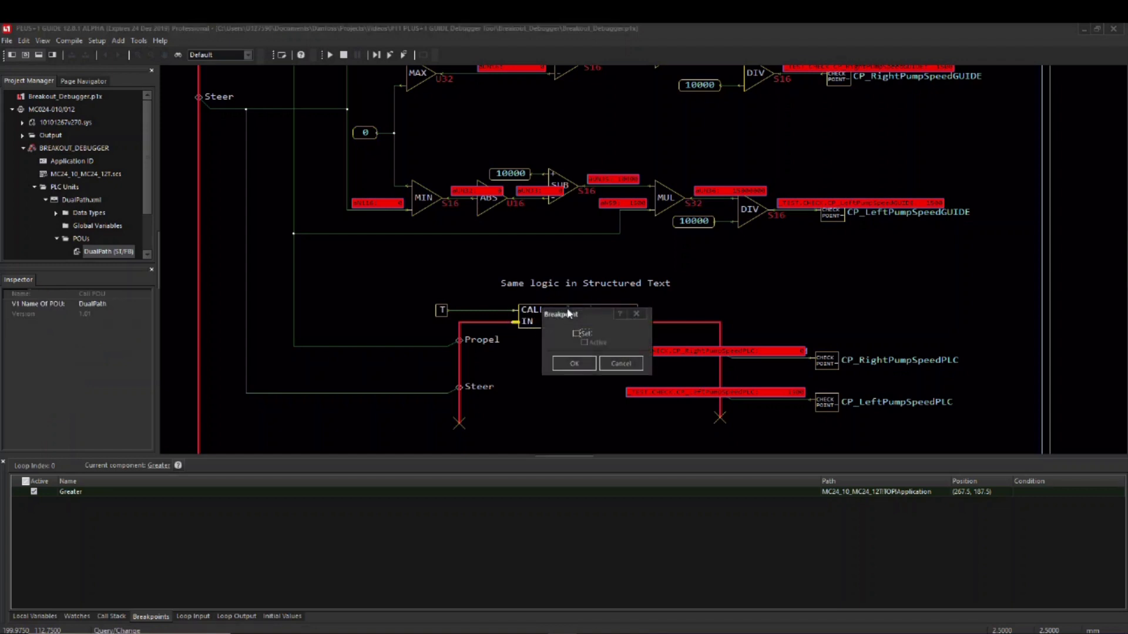
click(576, 365)
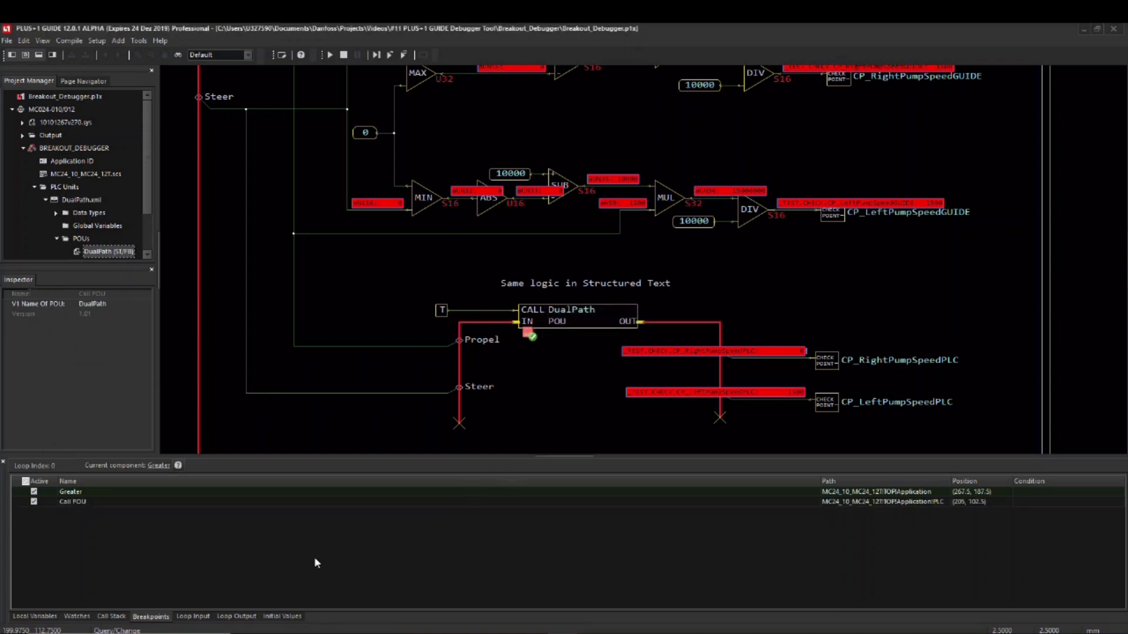
right_click(86, 501)
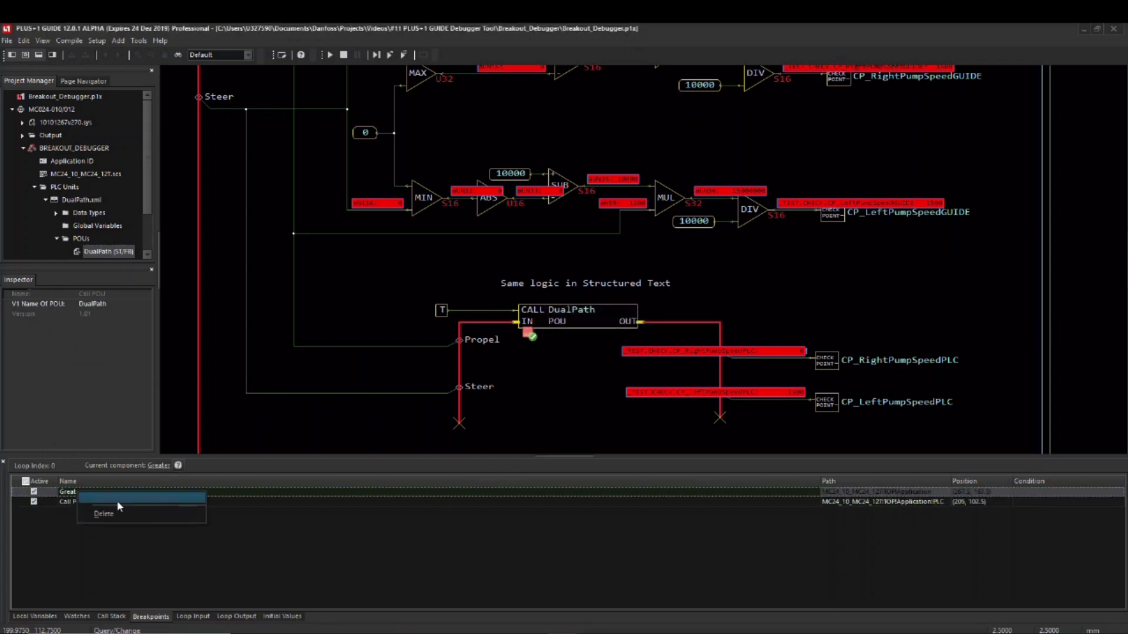
click(118, 512)
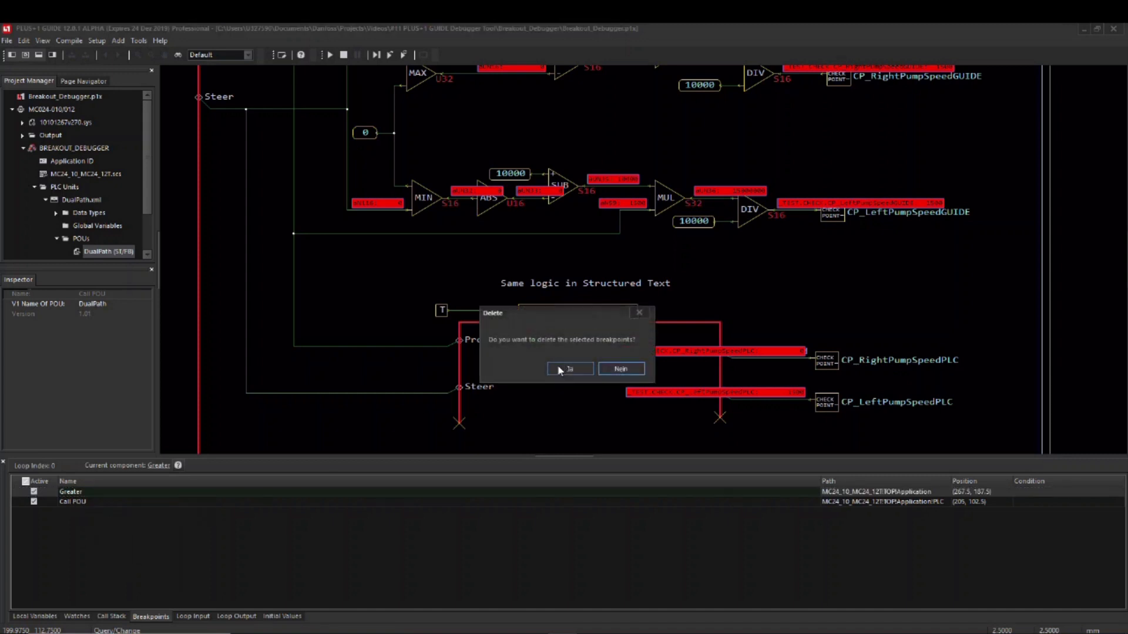
click(559, 370)
Add watches on C2p05.Volt and C2p07.Volt.
click(77, 616)
right_click(155, 539)
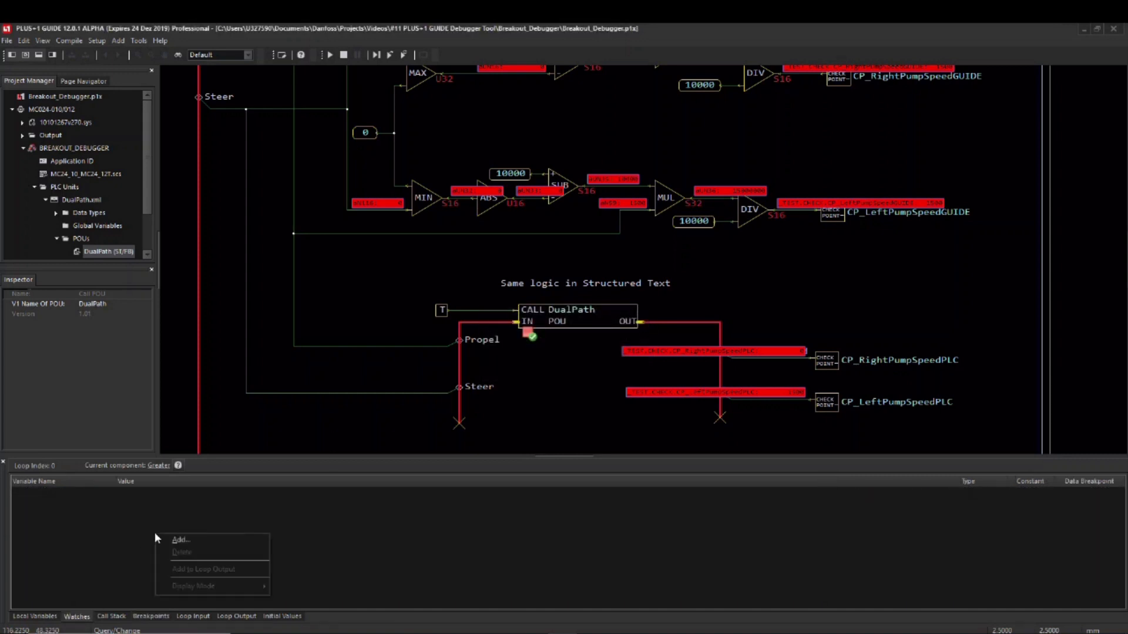
click(173, 538)
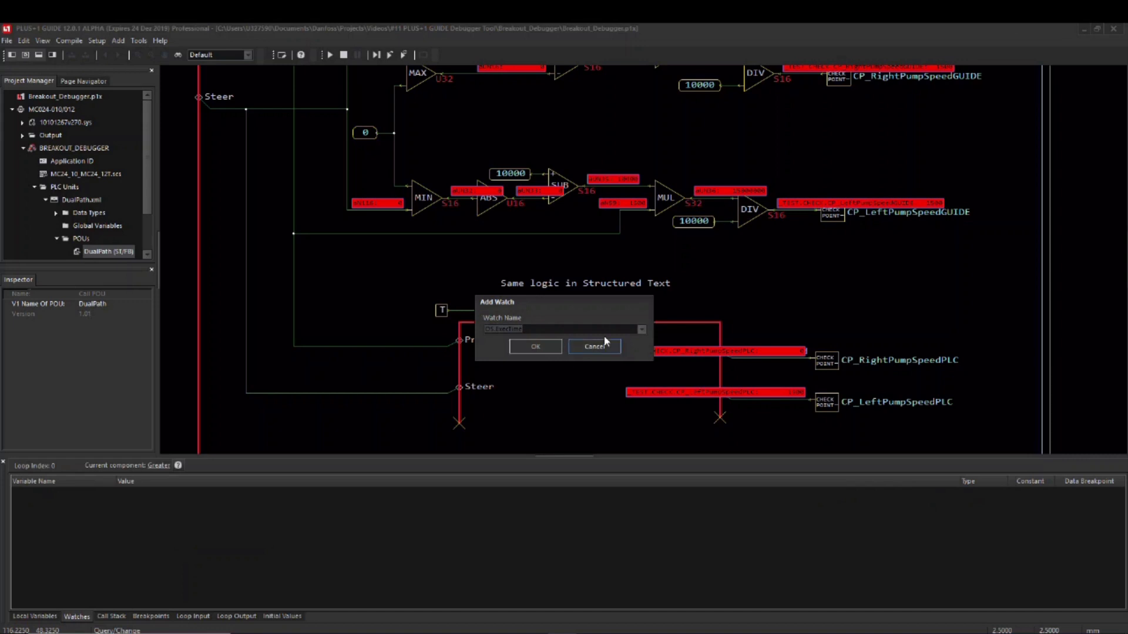
click(641, 329)
scroll(644, 429, down, 5)
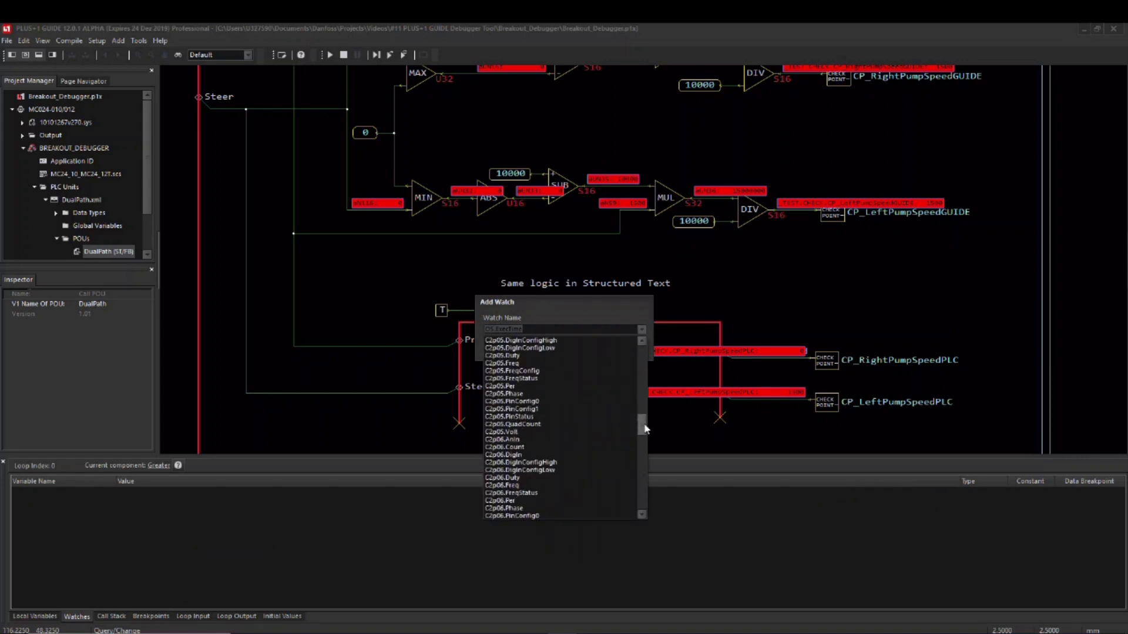
scroll(644, 430, up, 1)
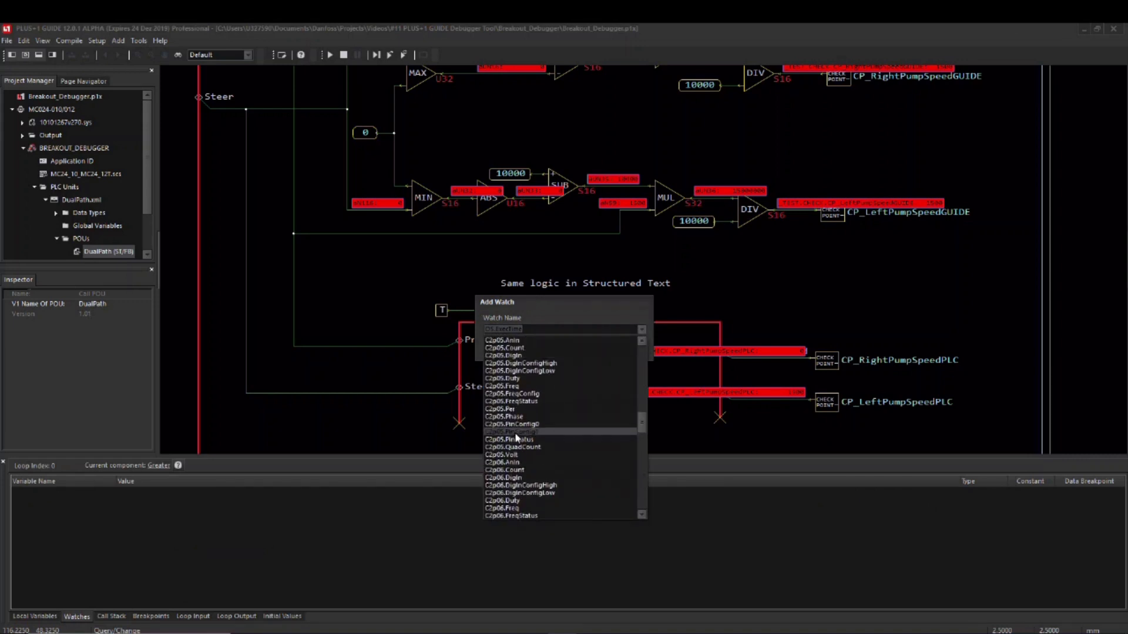
click(523, 455)
click(553, 351)
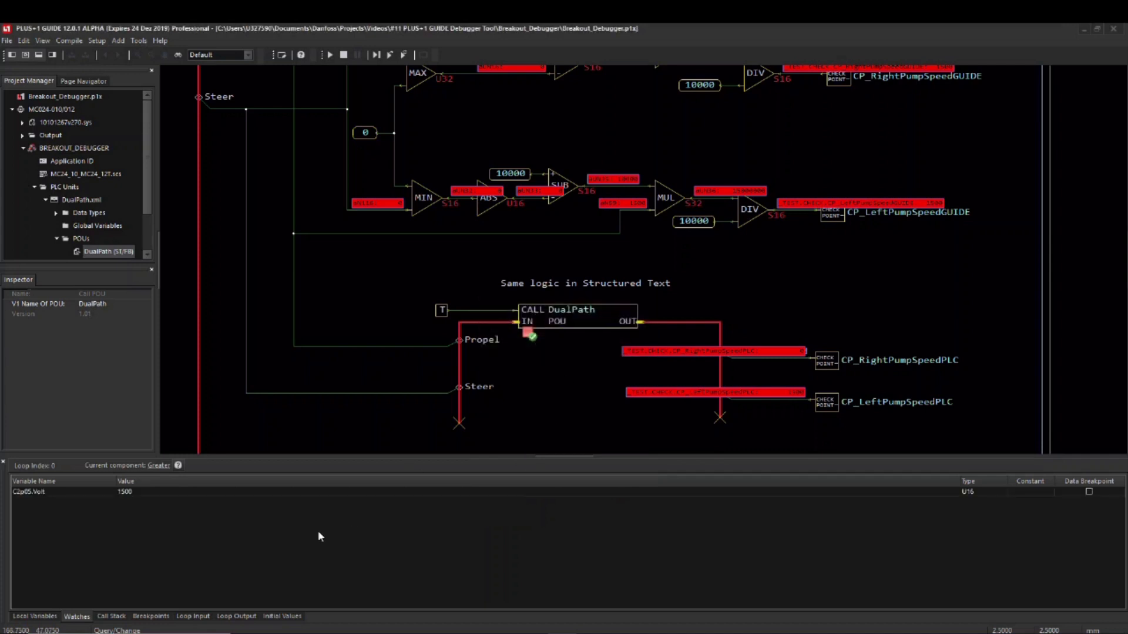
right_click(257, 525)
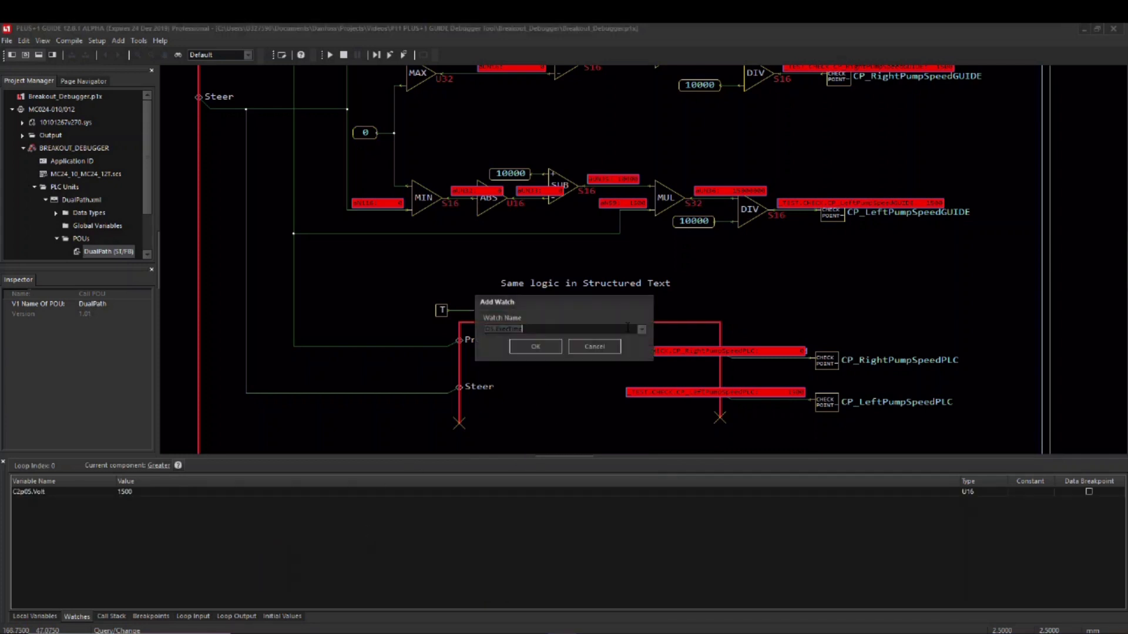
click(641, 334)
drag(638, 489, 641, 443)
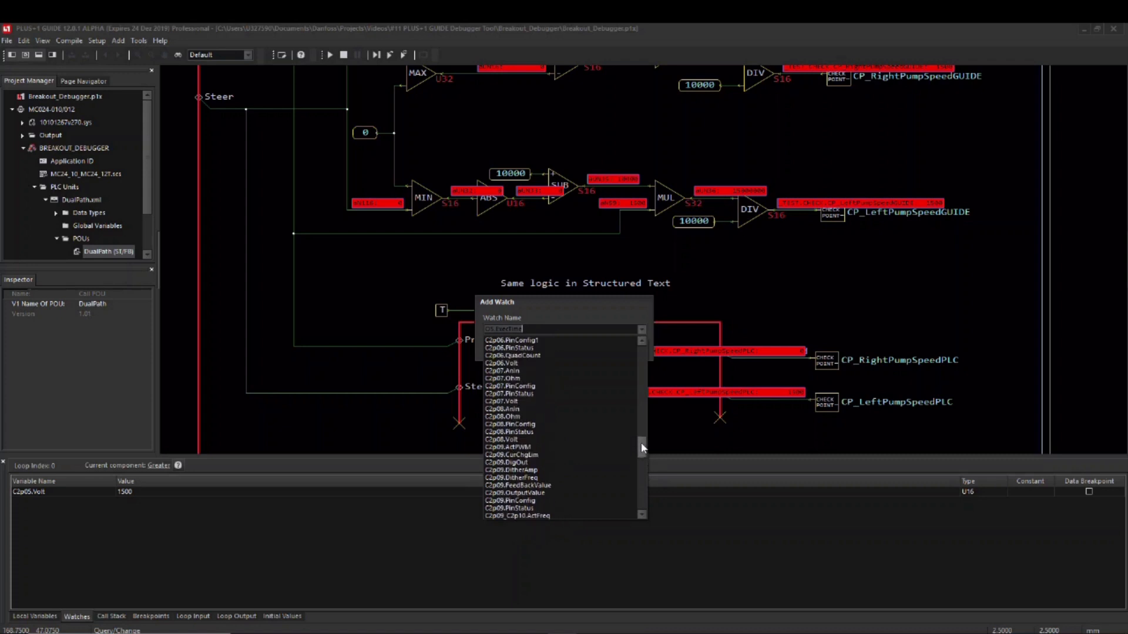
click(511, 410)
click(633, 328)
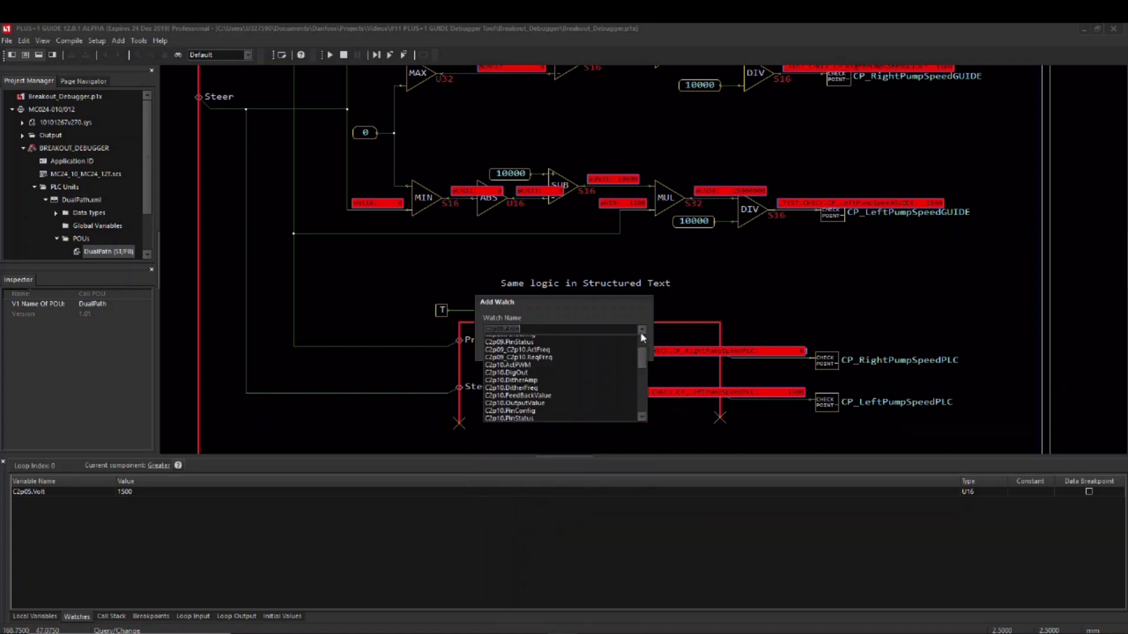
scroll(529, 397, up, 2)
click(520, 340)
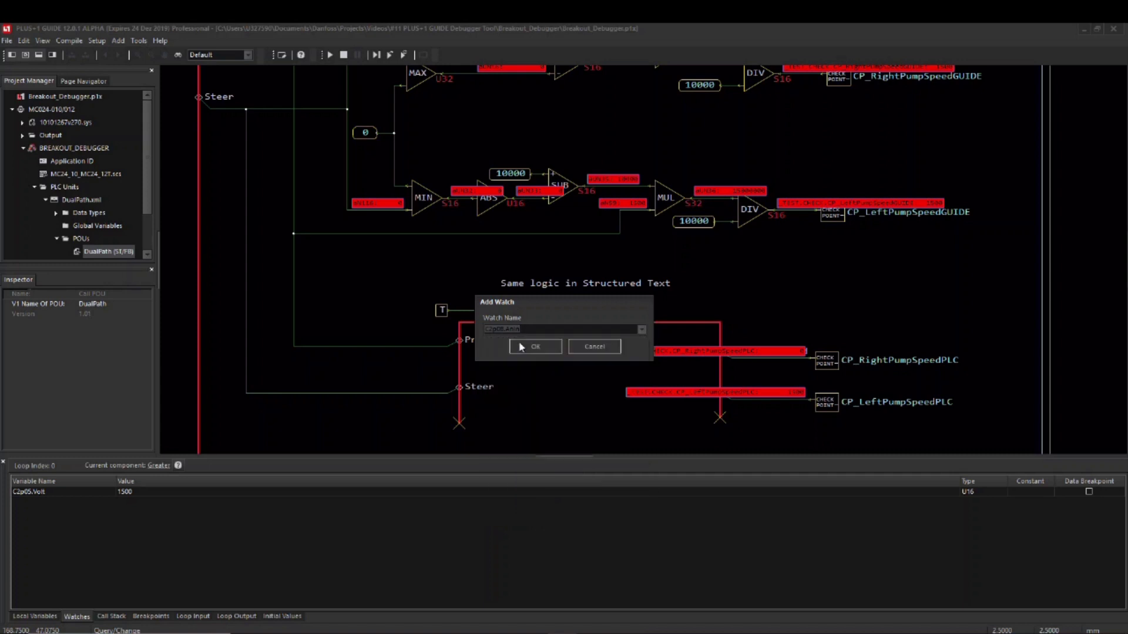
click(534, 346)
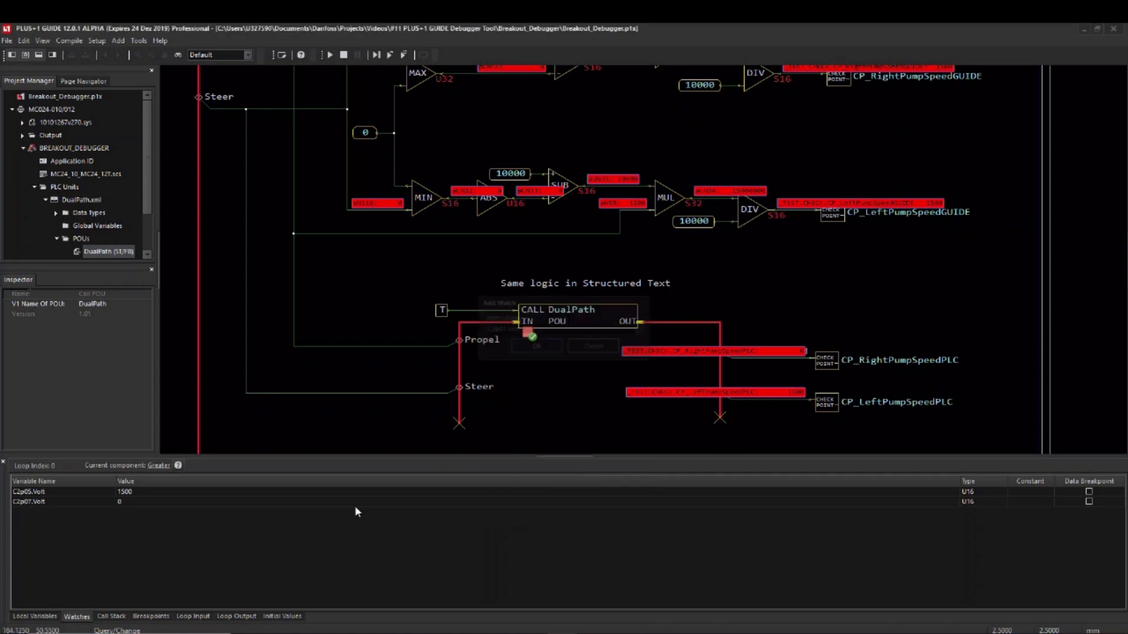
Set C2p05.Volt to 2300 and C2p07.Volt to 3400, then run to the breakpoint.
double_click(140, 493)
text(2300)
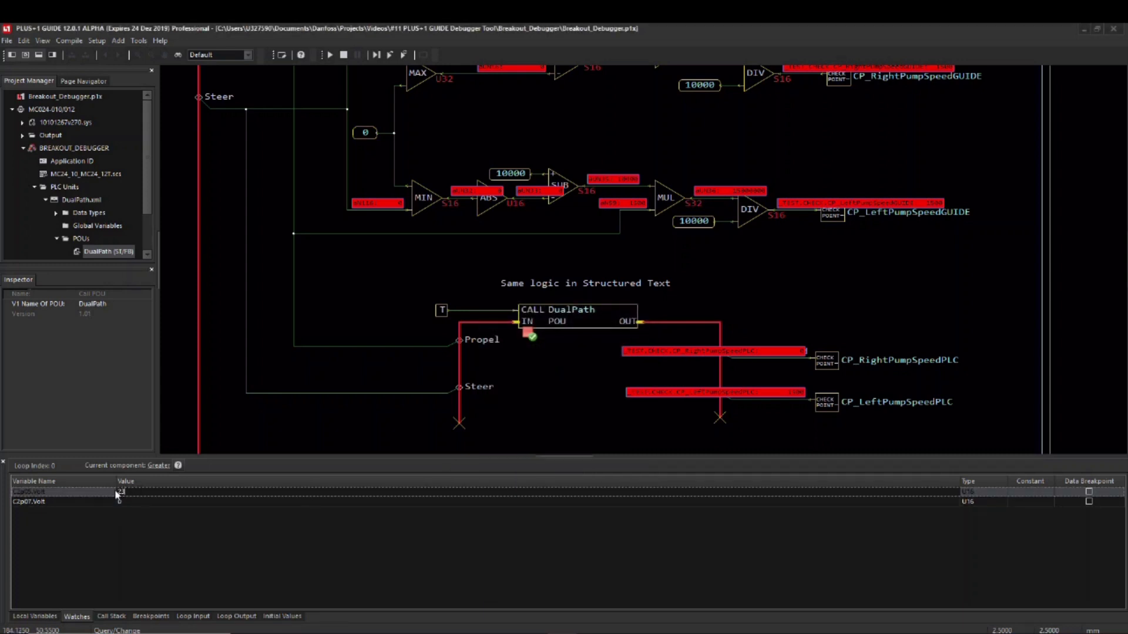
key(Return)
double_click(128, 503)
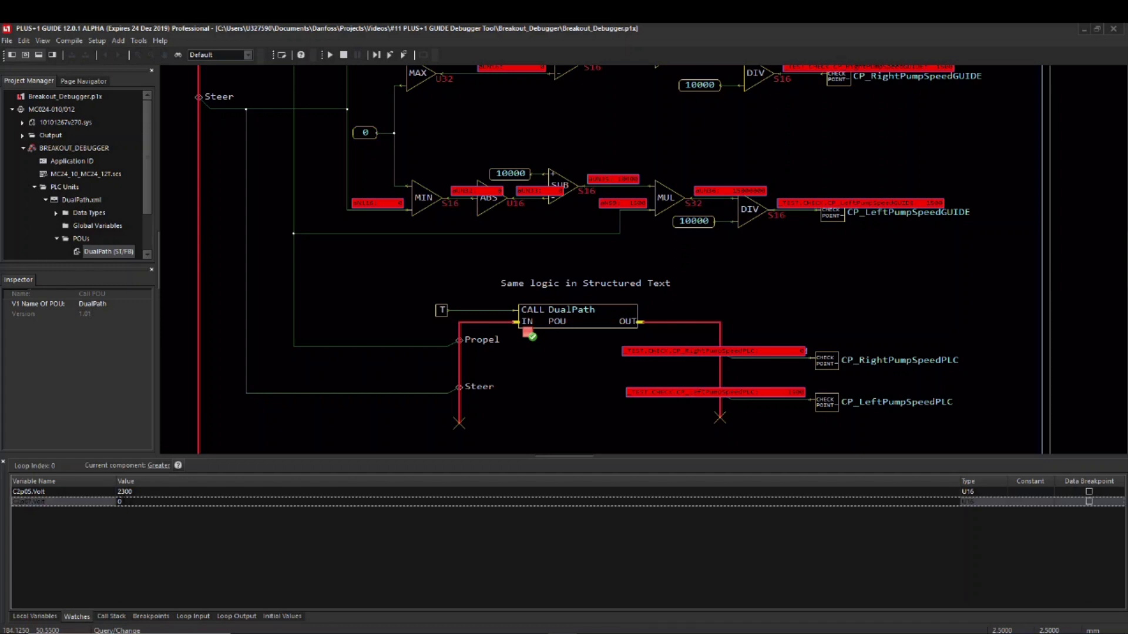
text(3400)
key(Return)
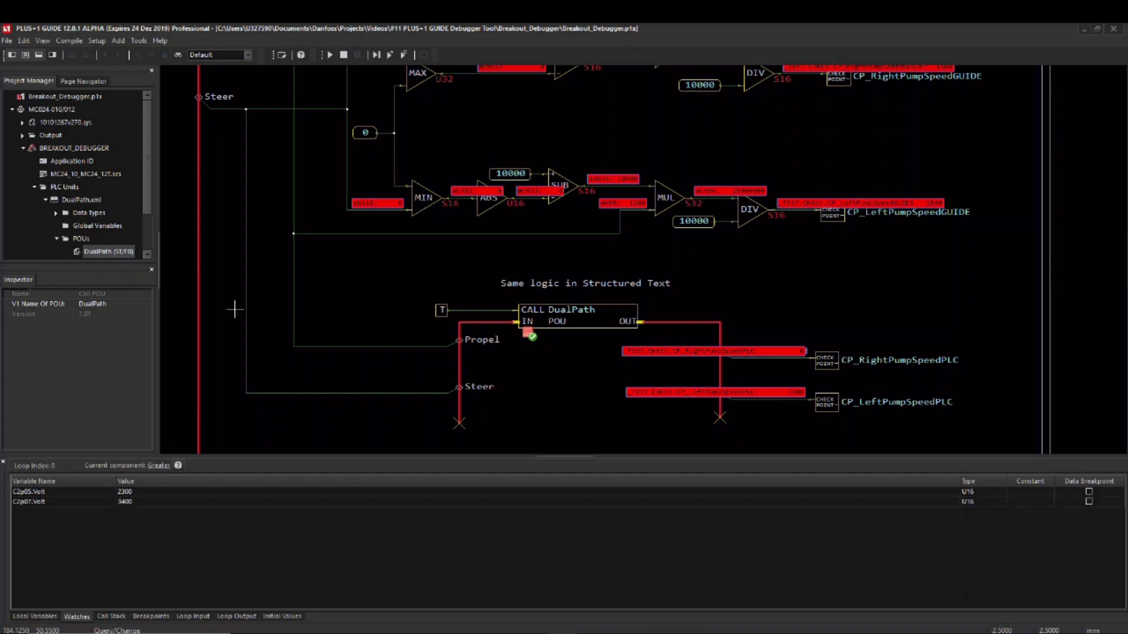
click(329, 54)
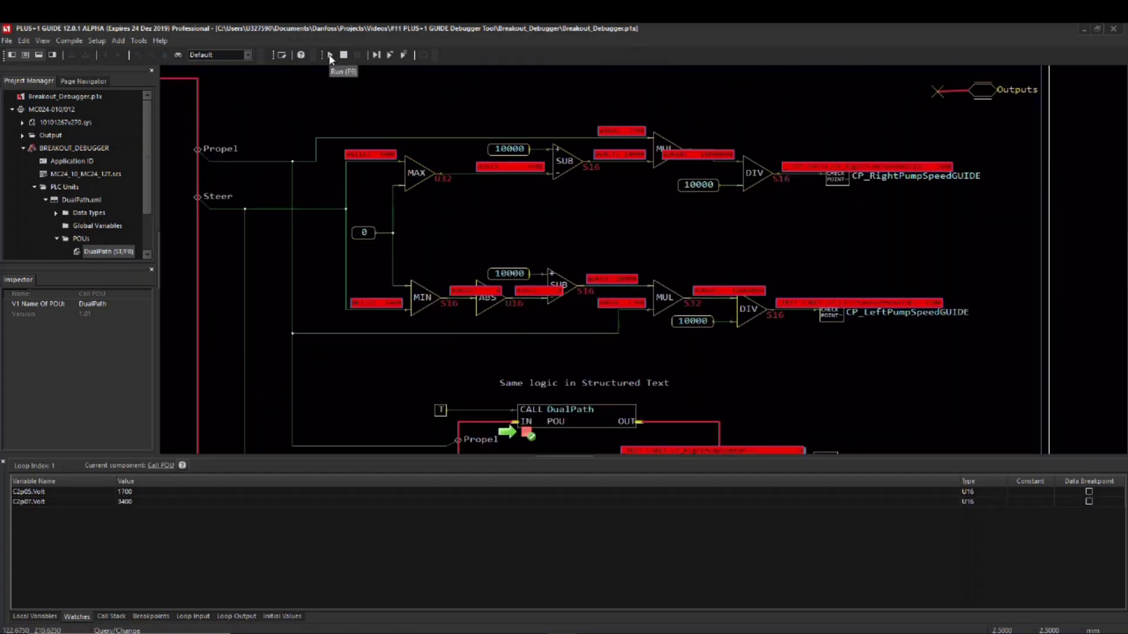
Run two more cycles to the DualPath breakpoint and open its Structured Text code.
drag(642, 229, 618, 181)
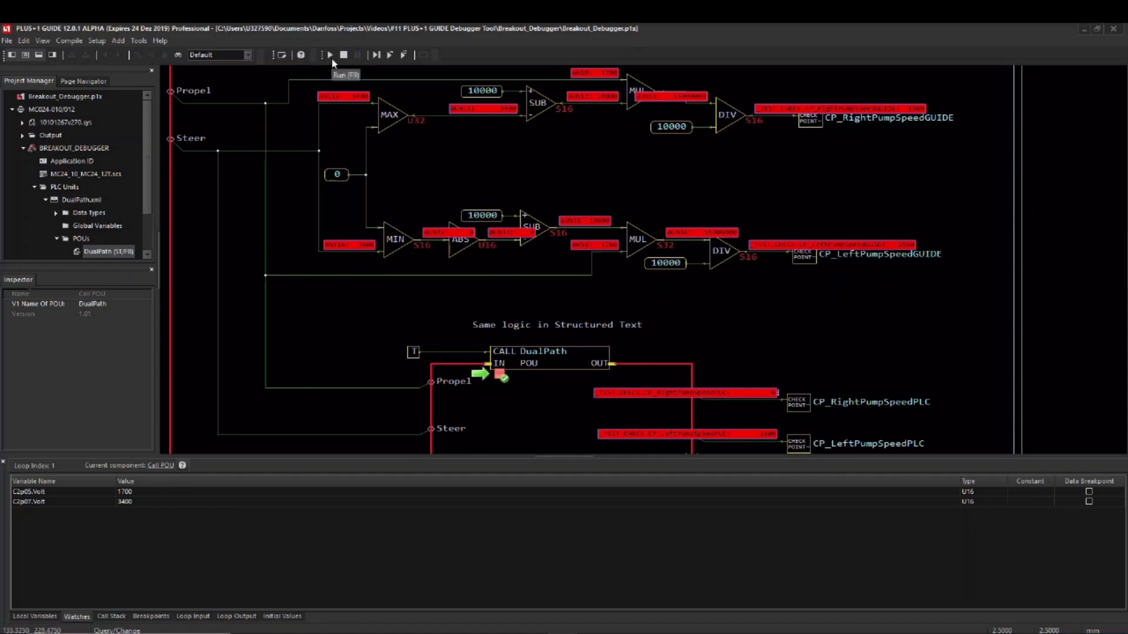
click(331, 58)
click(332, 57)
double_click(535, 361)
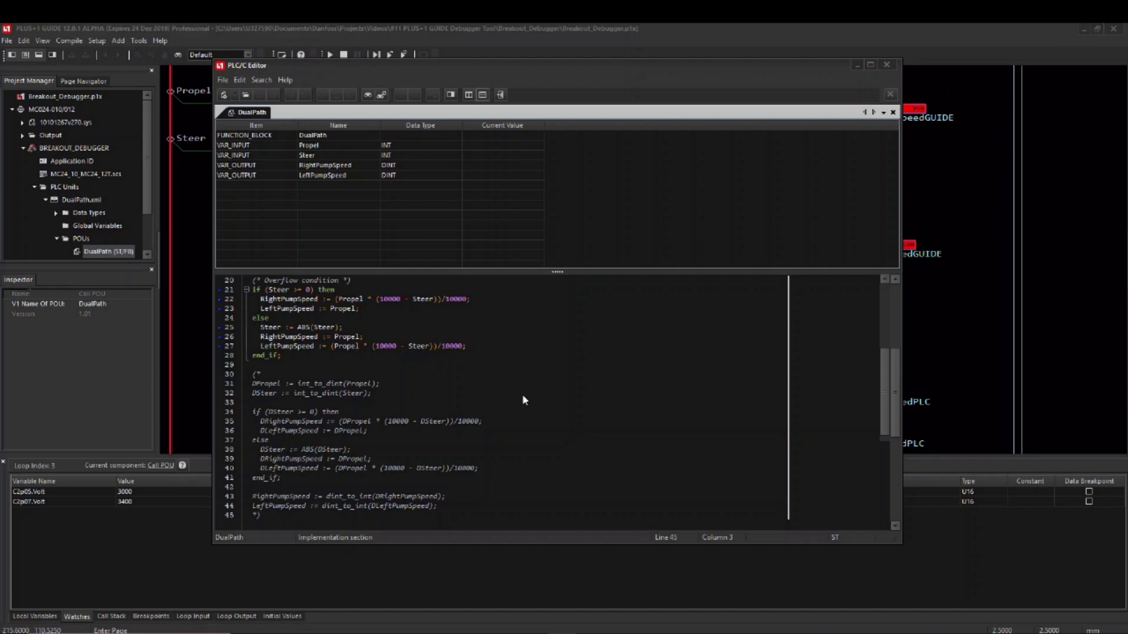
scroll(329, 350, up, 2)
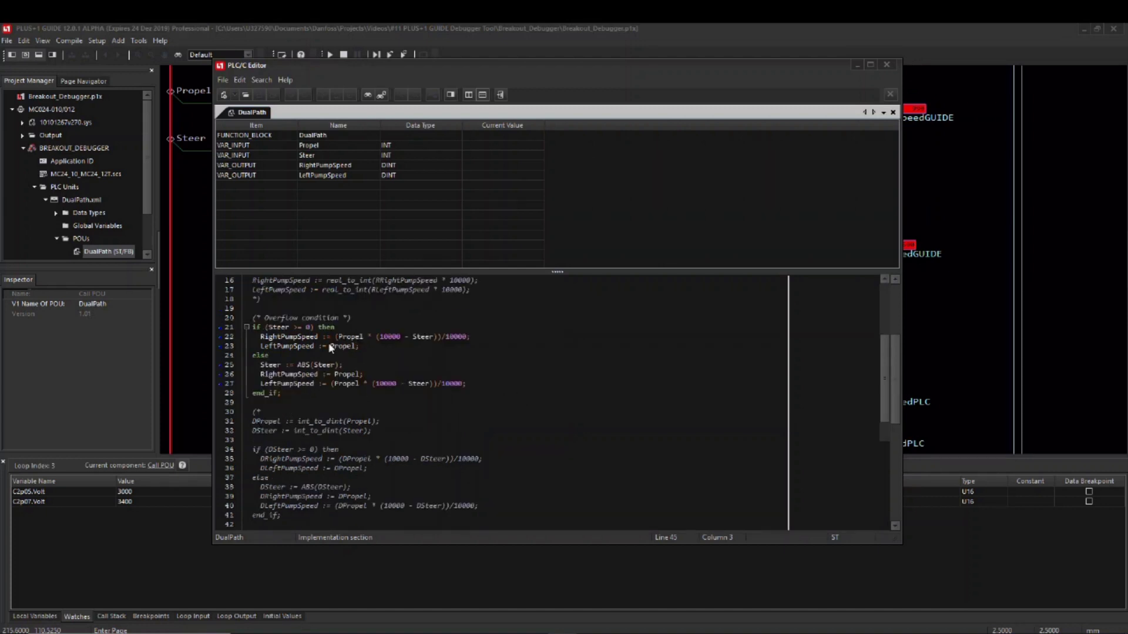
Set a breakpoint on DualPath line 22 and run the program to it.
click(221, 338)
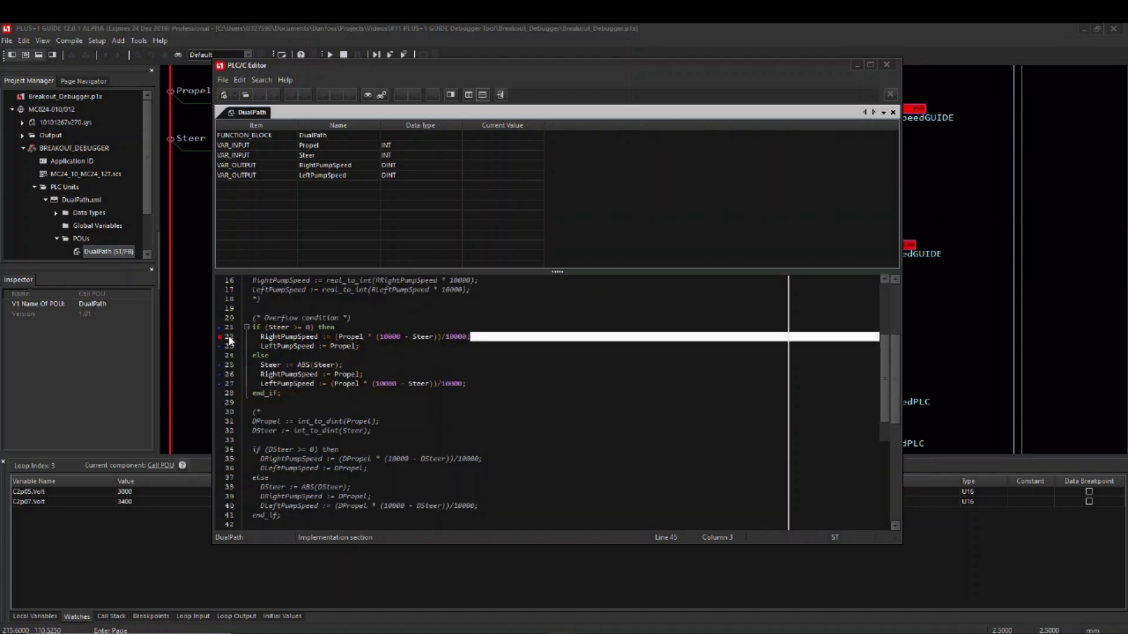
click(888, 66)
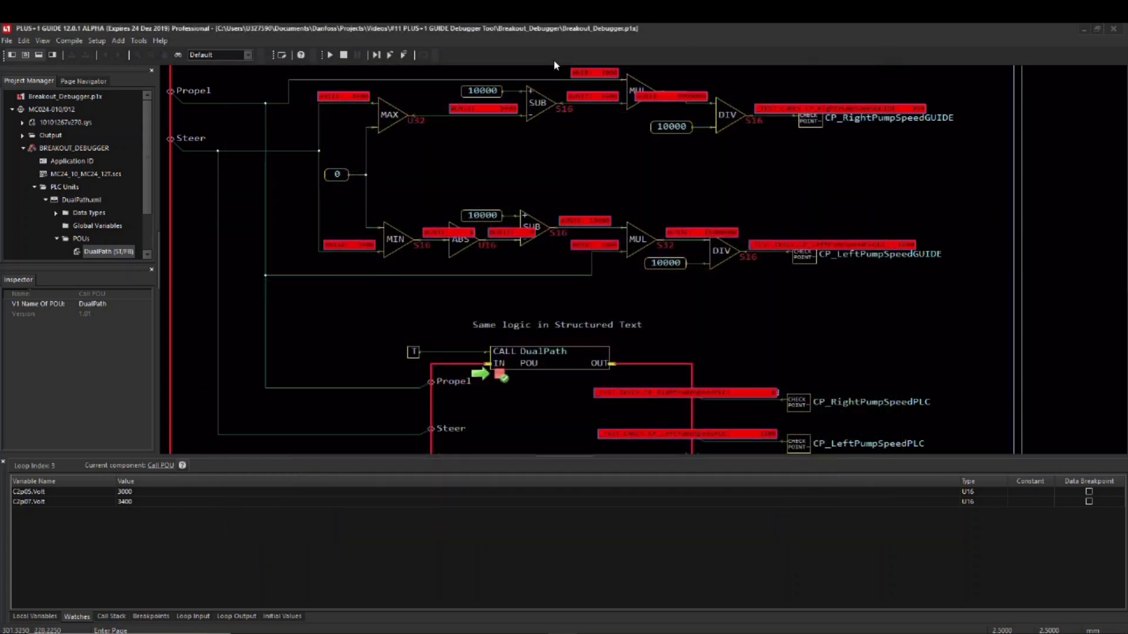
click(329, 55)
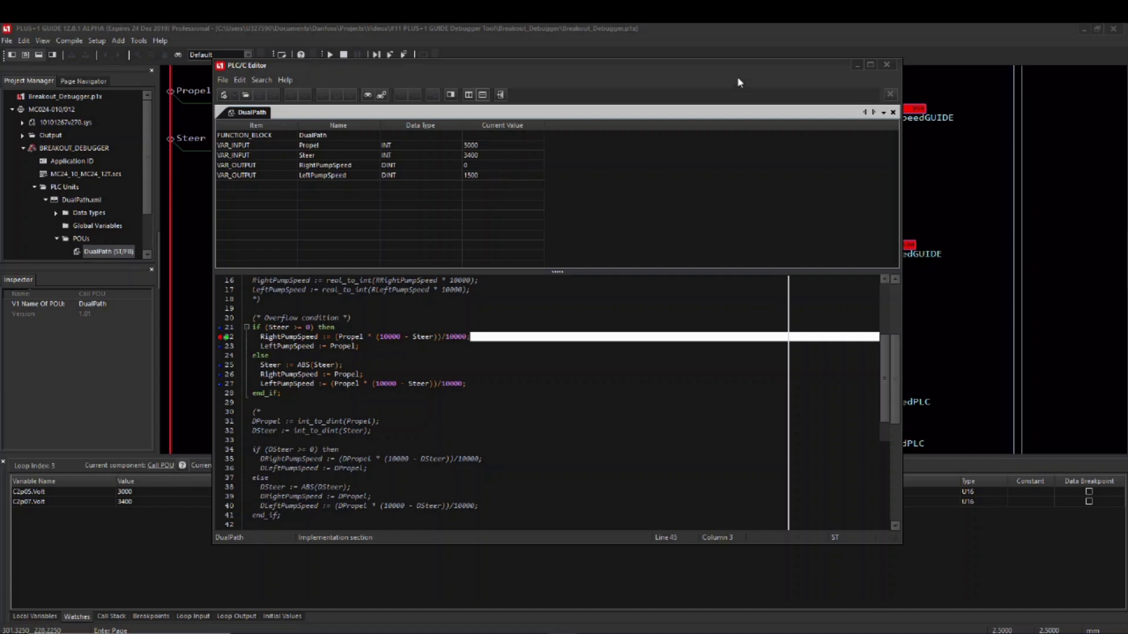
drag(733, 67, 664, 68)
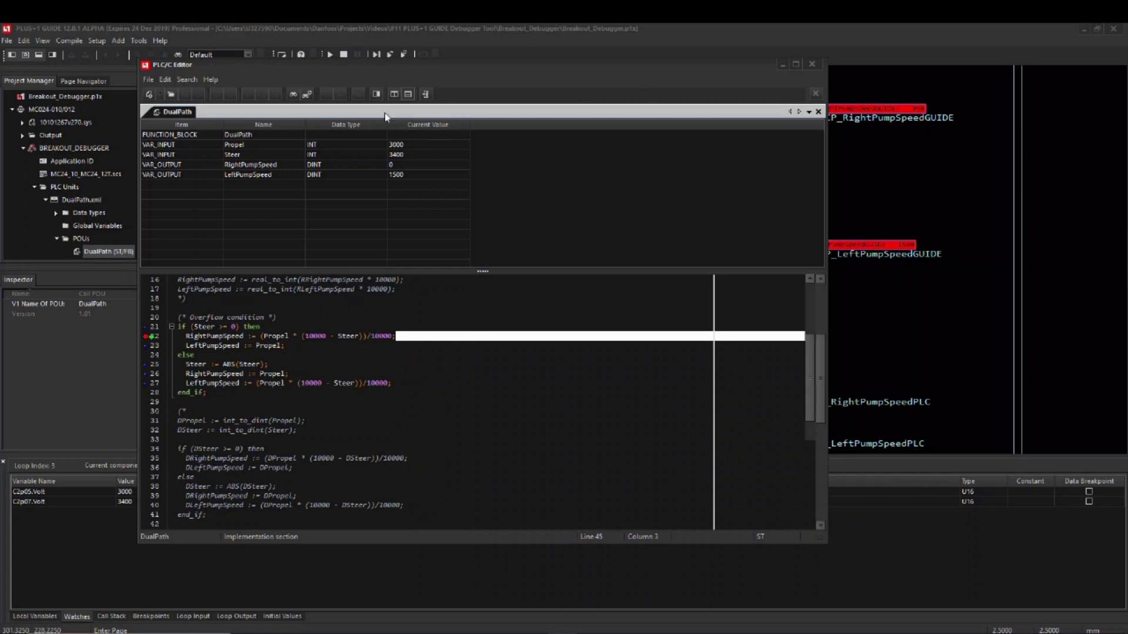
drag(376, 71, 464, 107)
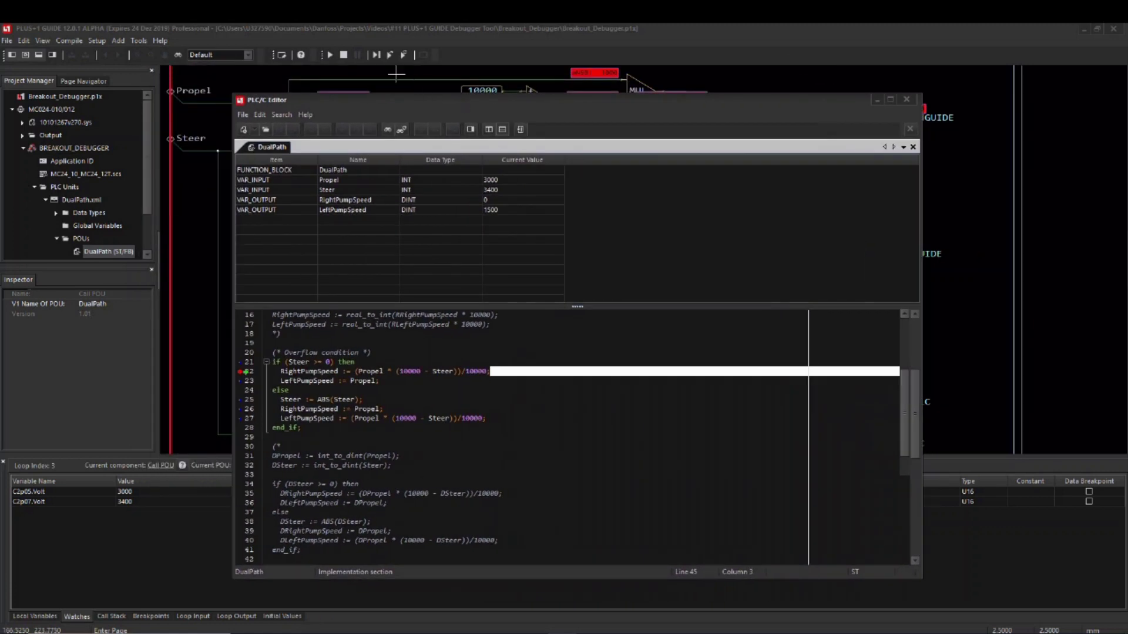
Step twice, inspect RightPumpSpeed and LeftPumpSpeed values, then resume and close the editor.
click(376, 55)
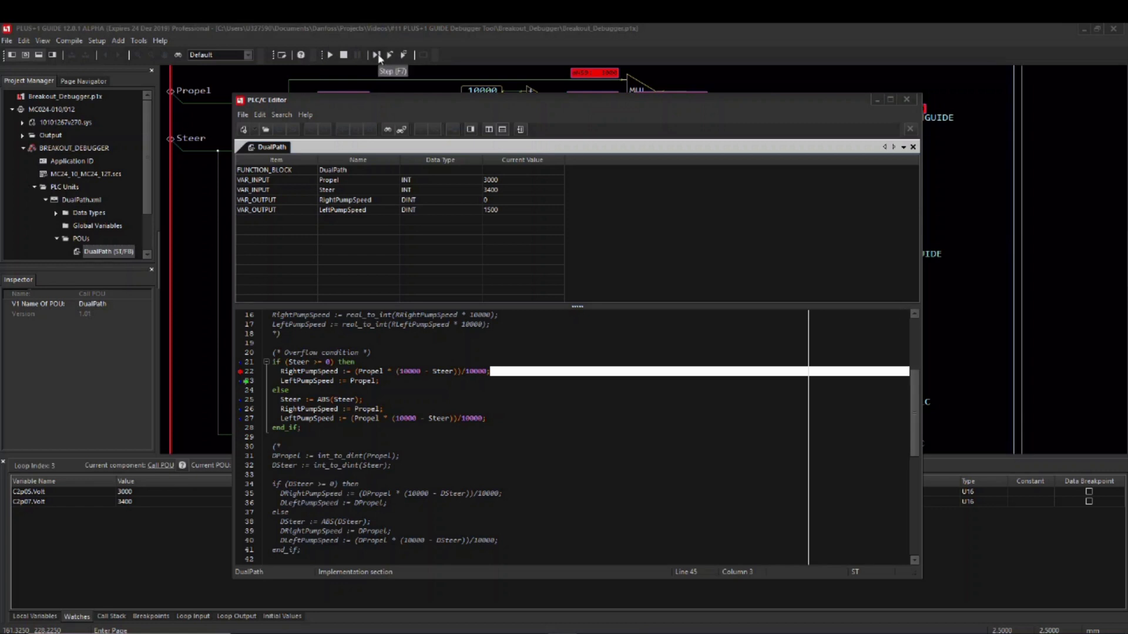
click(379, 56)
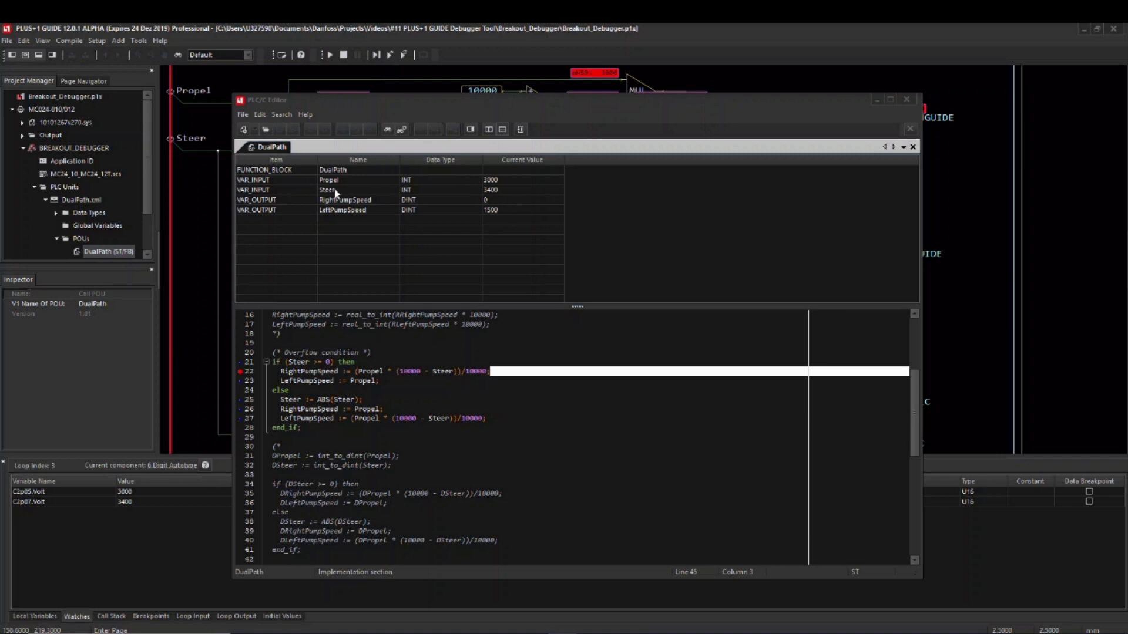
click(414, 200)
click(412, 213)
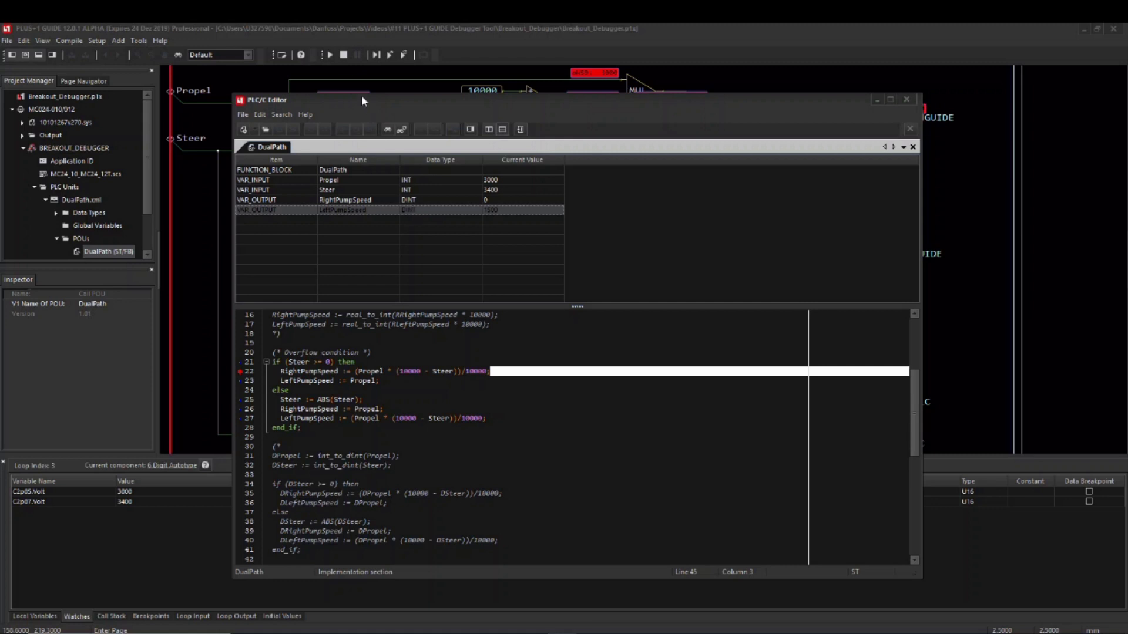
click(330, 54)
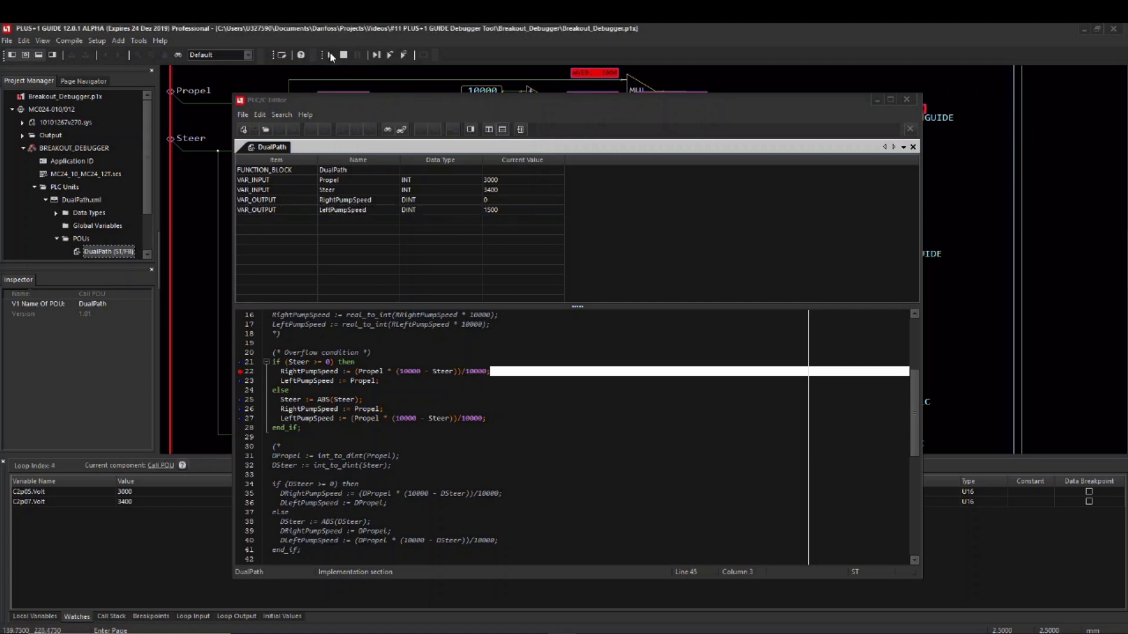
click(908, 101)
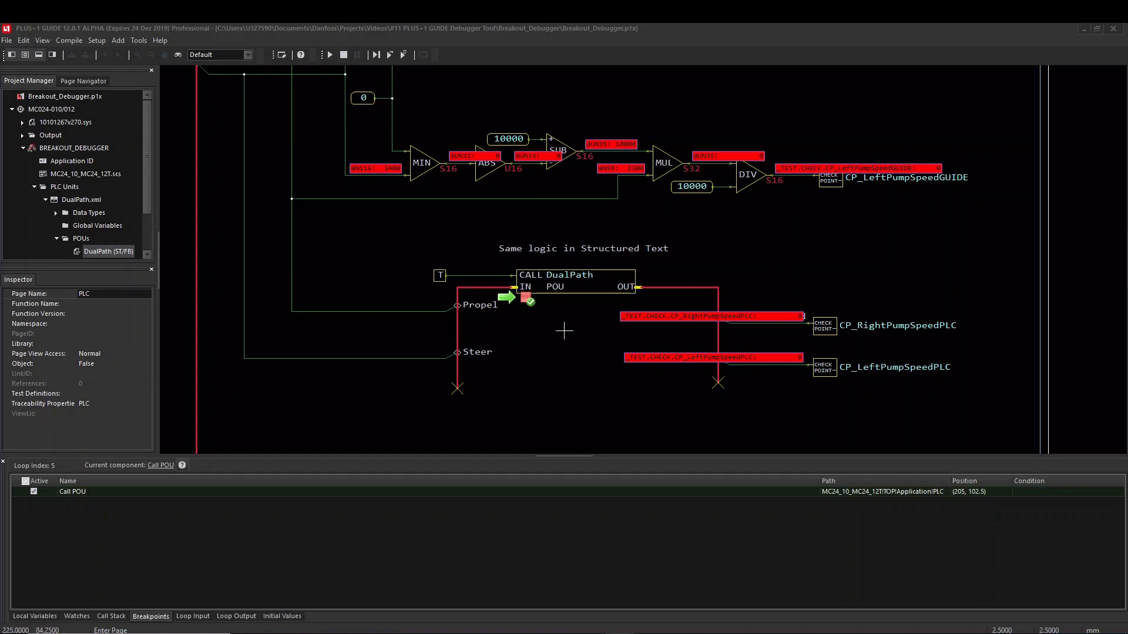
scroll(564, 329, up, 2)
Reopen DualPath code, keep a breakpoint on line 43 only, removing line 35's, and close it.
double_click(558, 263)
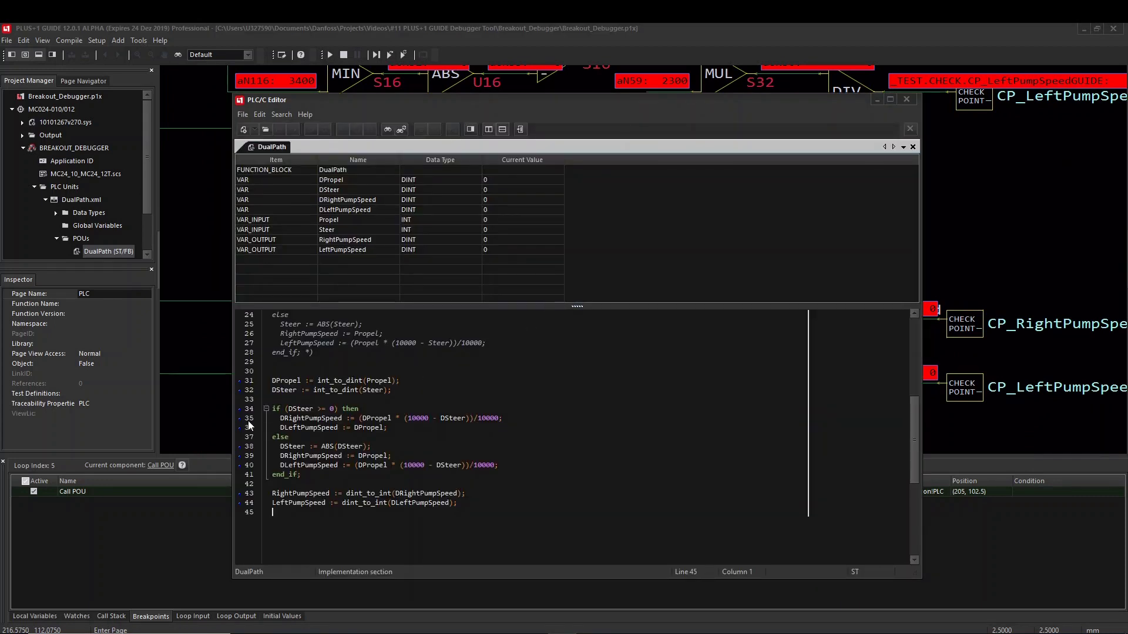
click(249, 420)
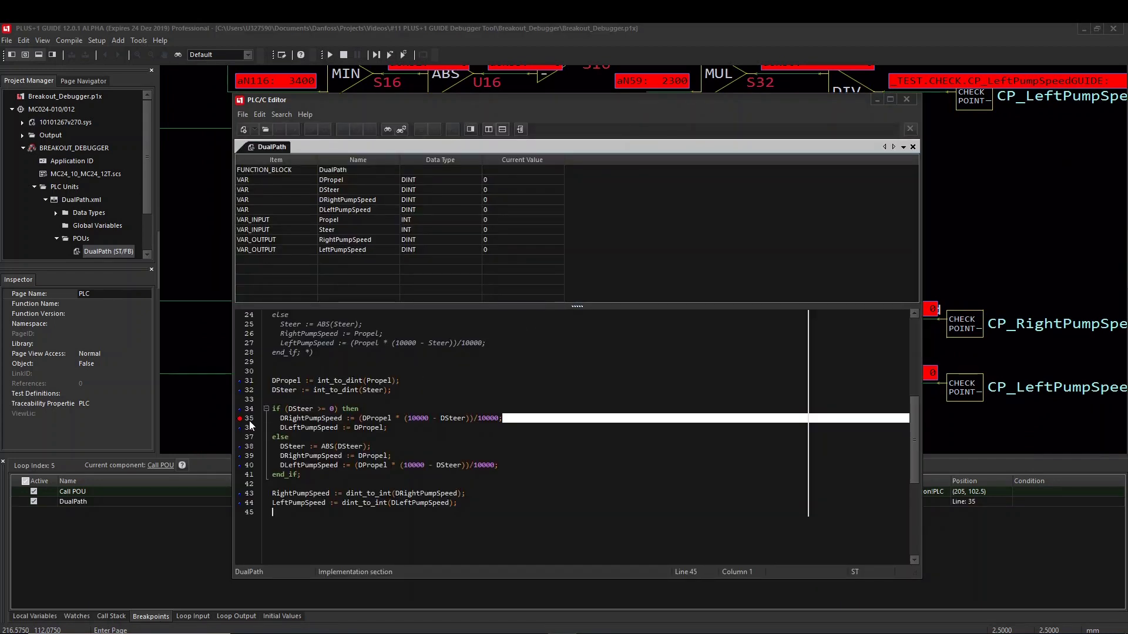
click(254, 494)
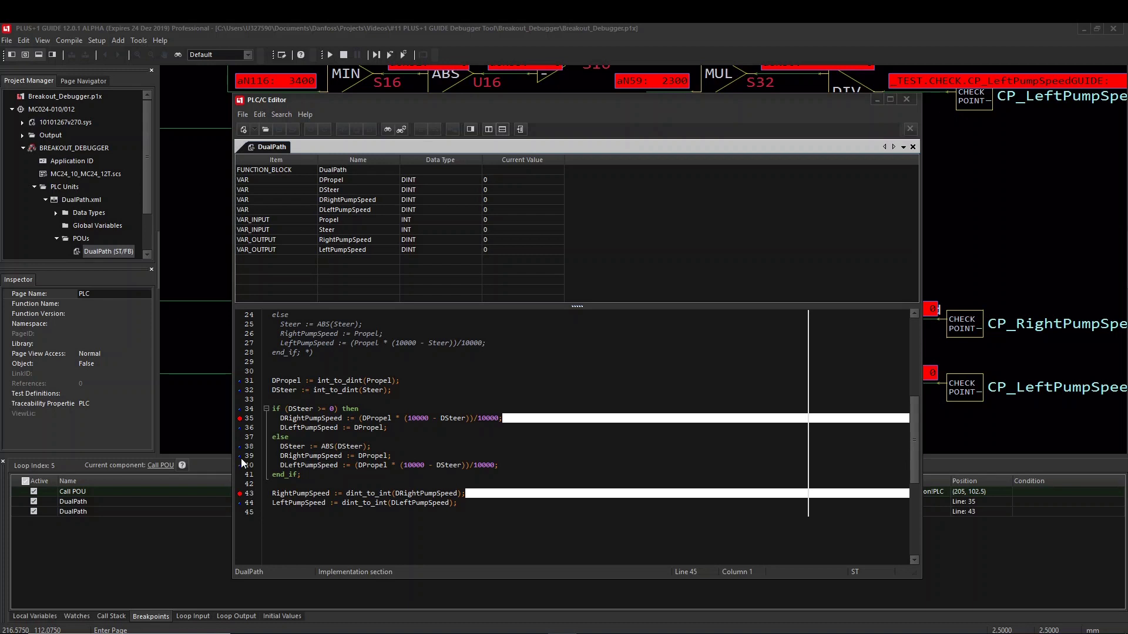
click(243, 419)
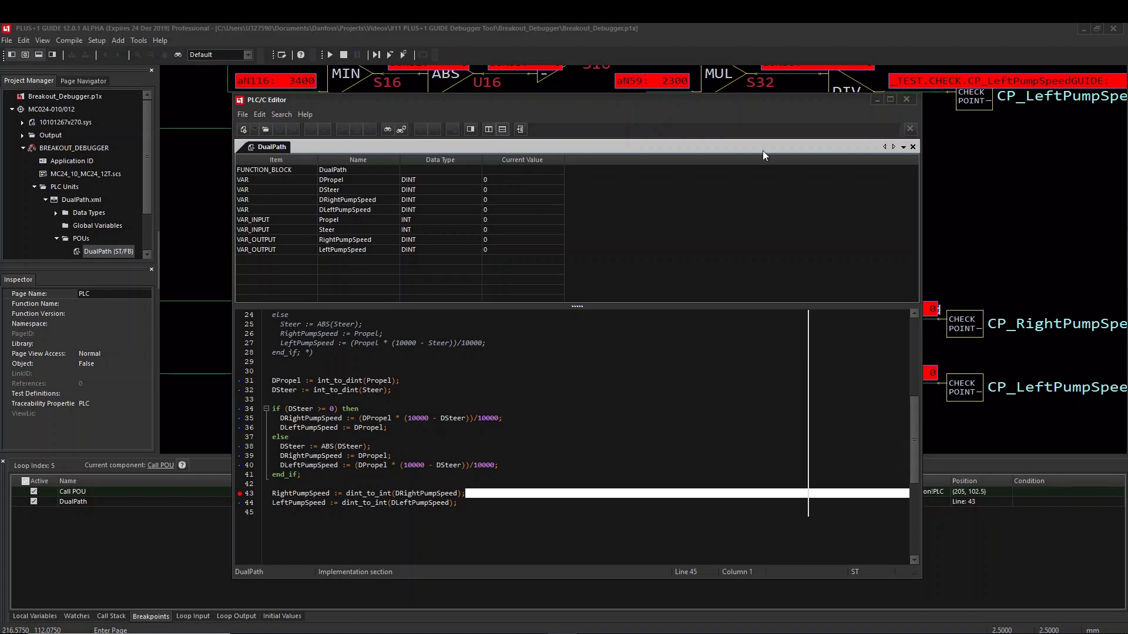
click(905, 101)
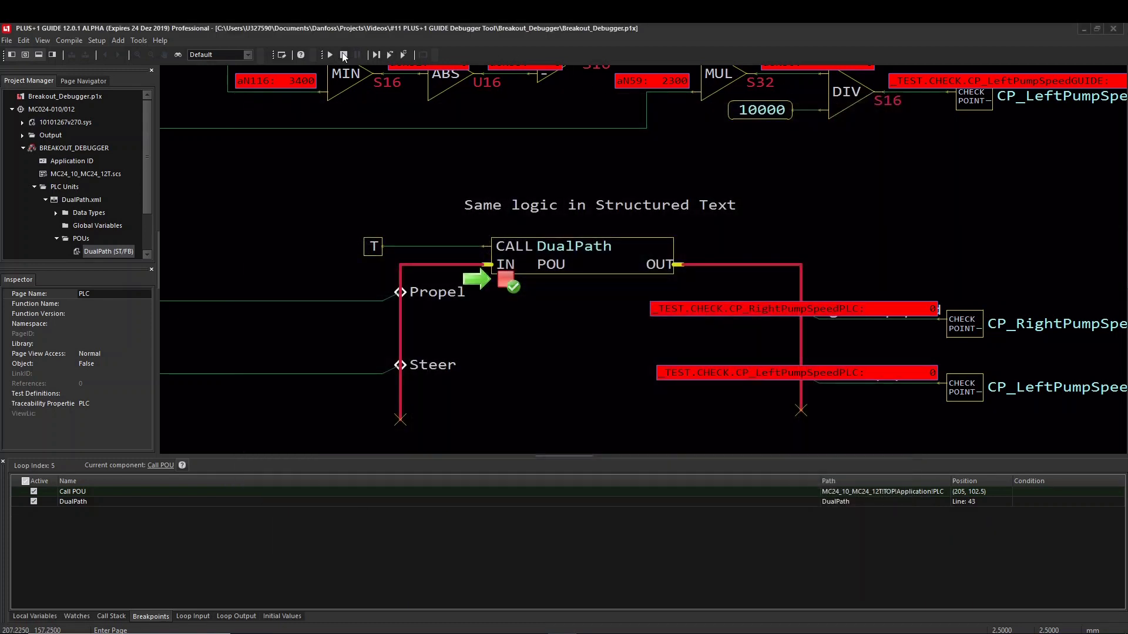
Run to the line 43 breakpoint and show the watched input values.
click(325, 56)
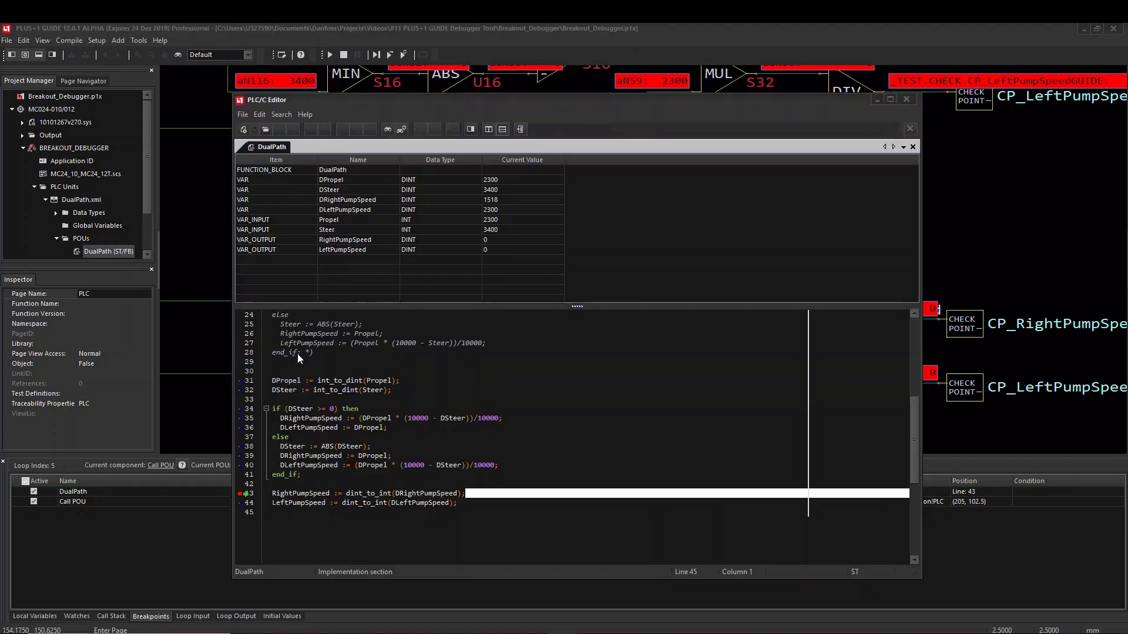
click(192, 616)
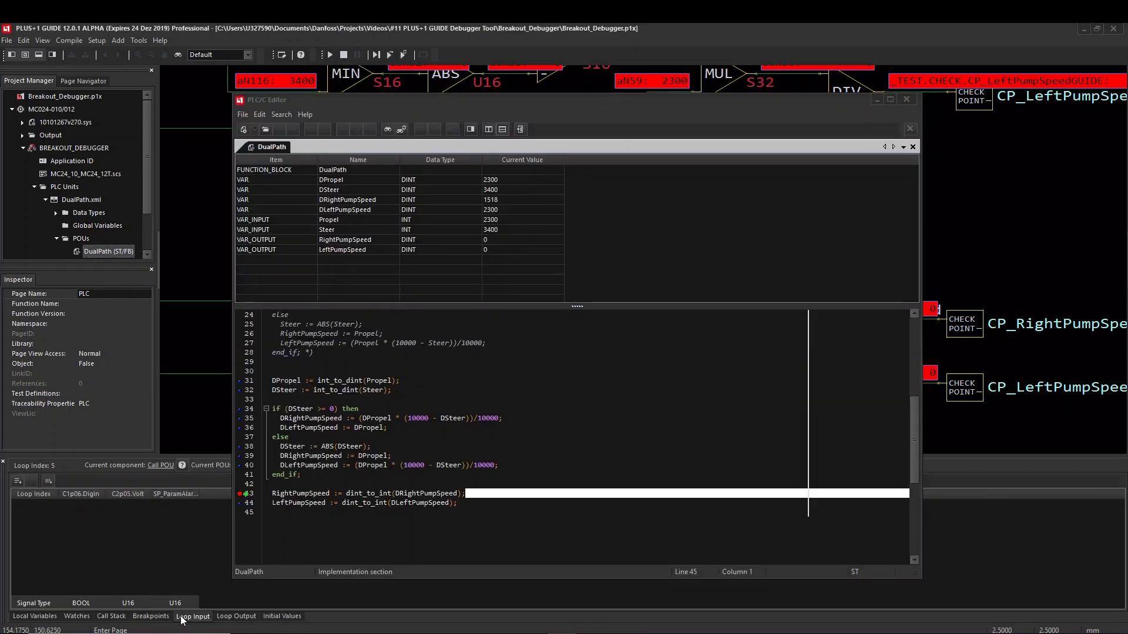
click(75, 617)
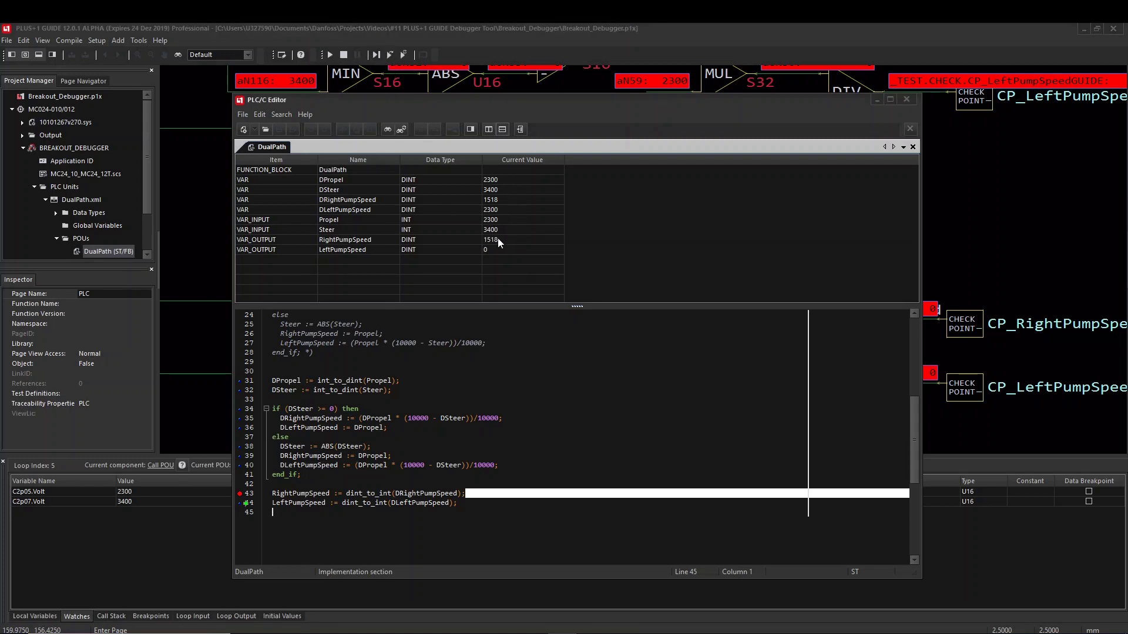
click(373, 55)
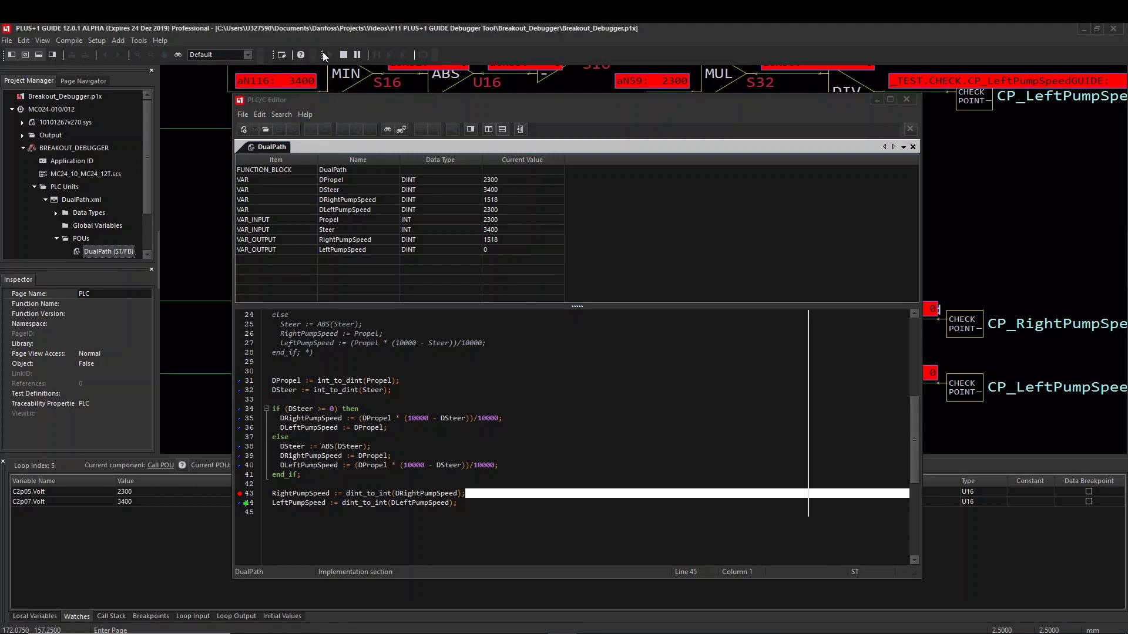
Set C2p05.Volt to 4000, rerun to line 43, and step over it.
double_click(146, 492)
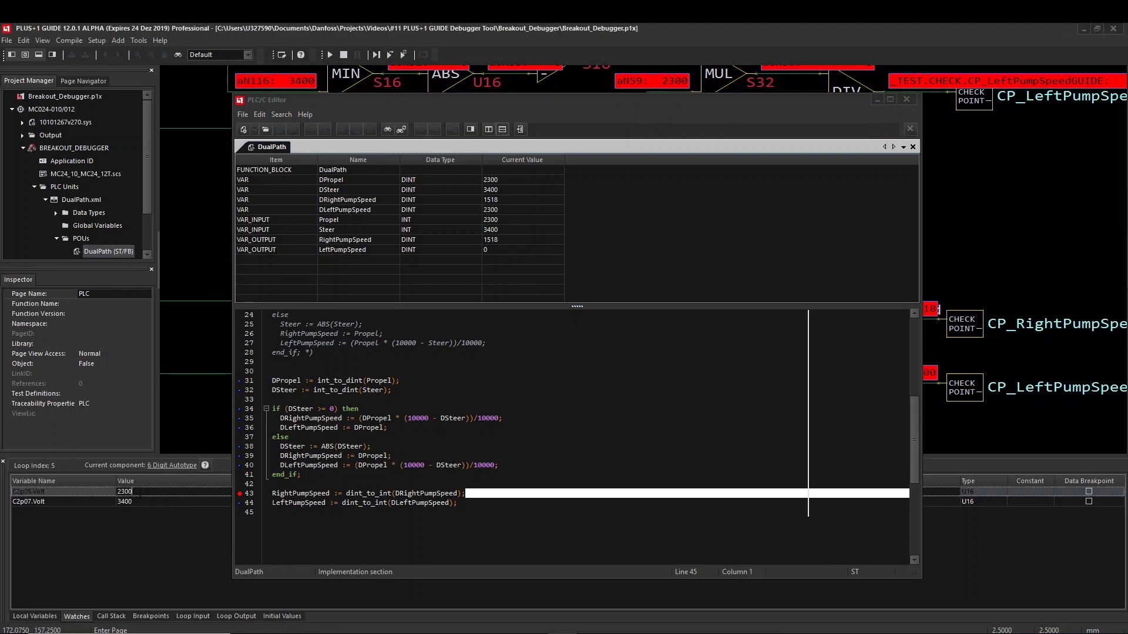
text(4)
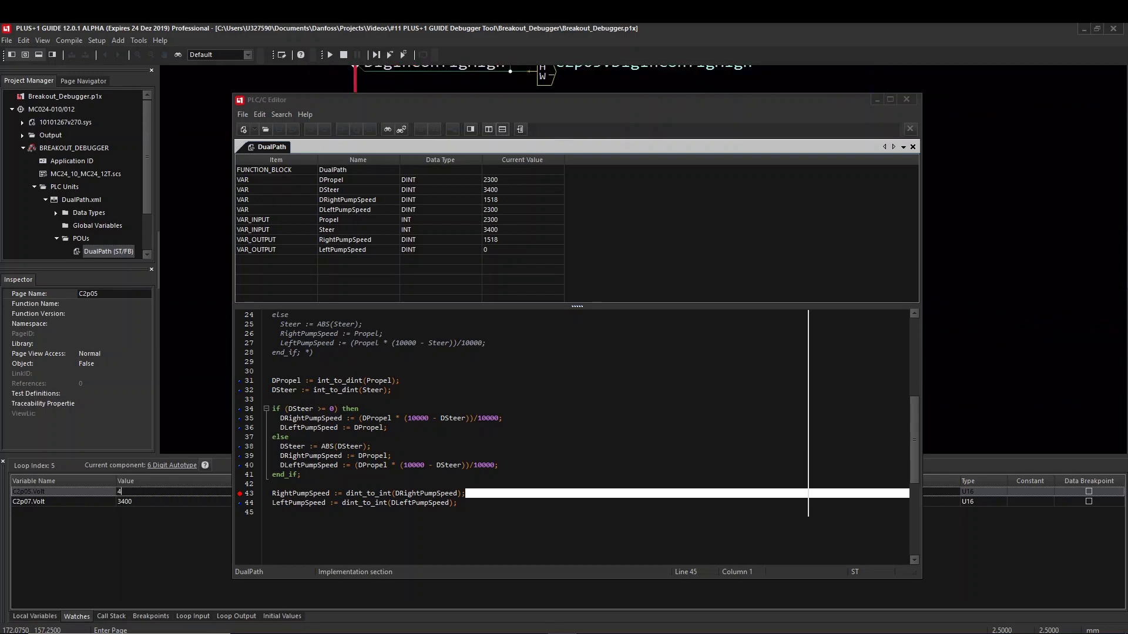
text(000)
key(Return)
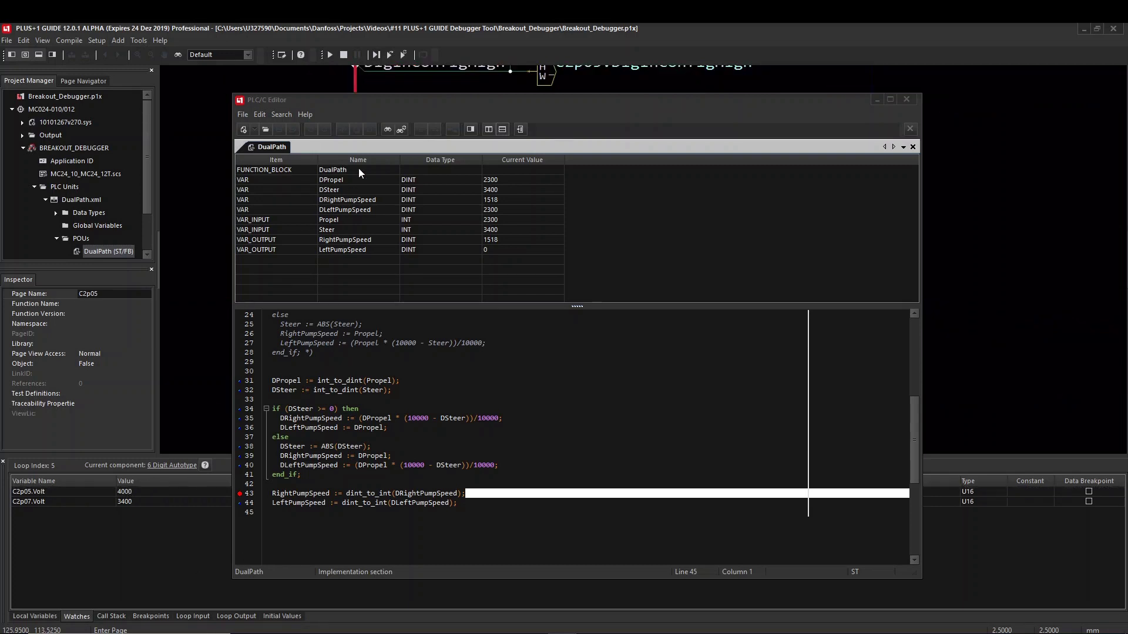
click(327, 53)
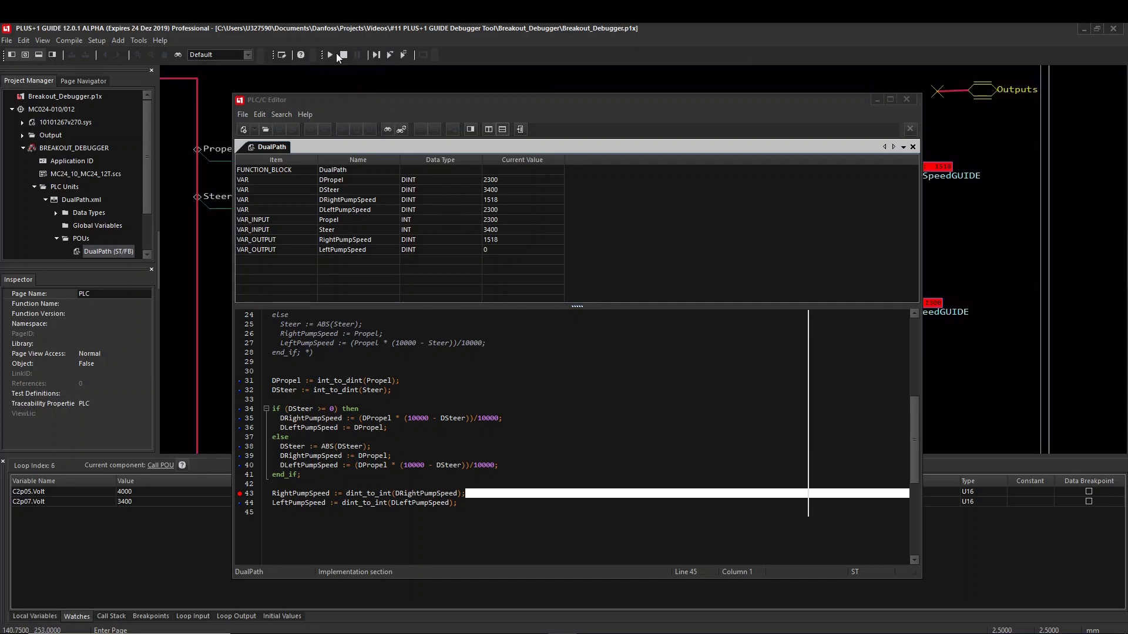
click(332, 52)
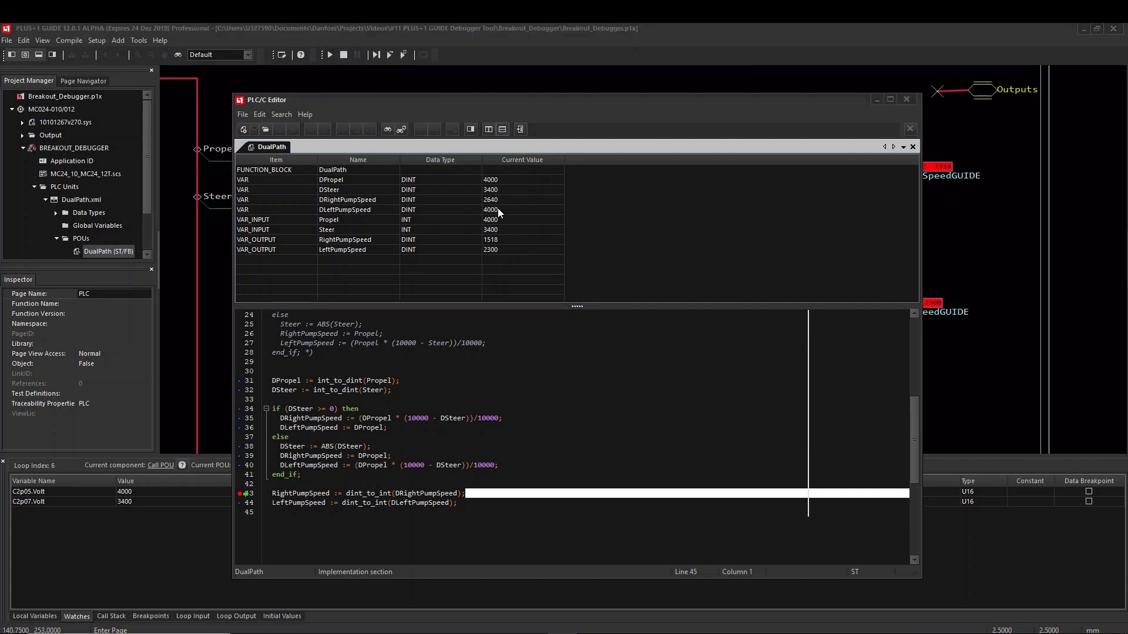
click(378, 56)
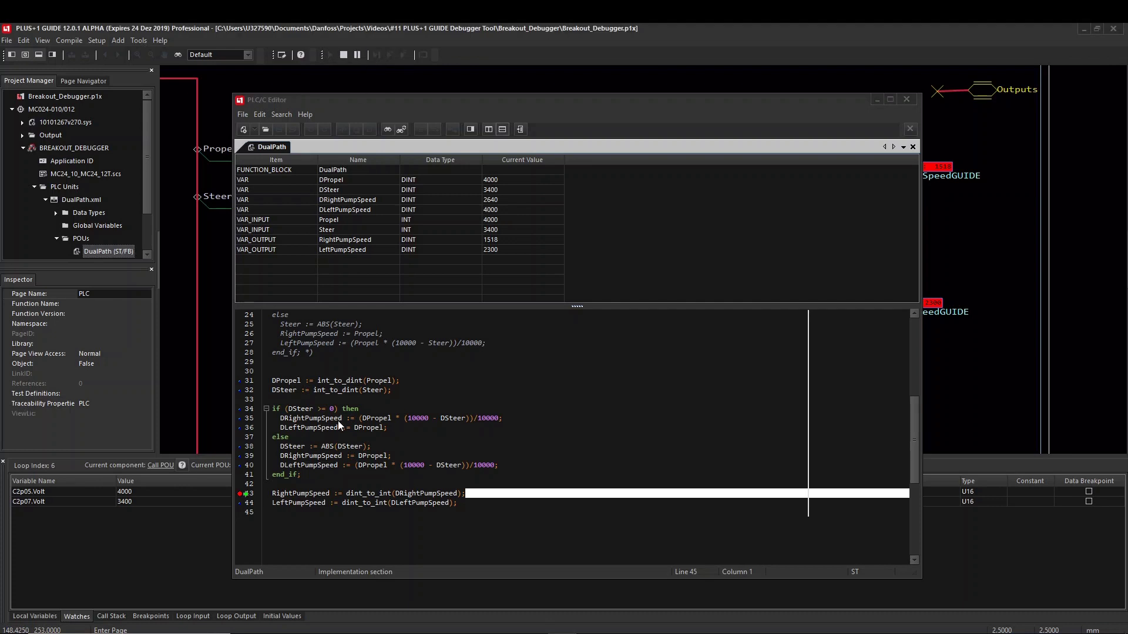